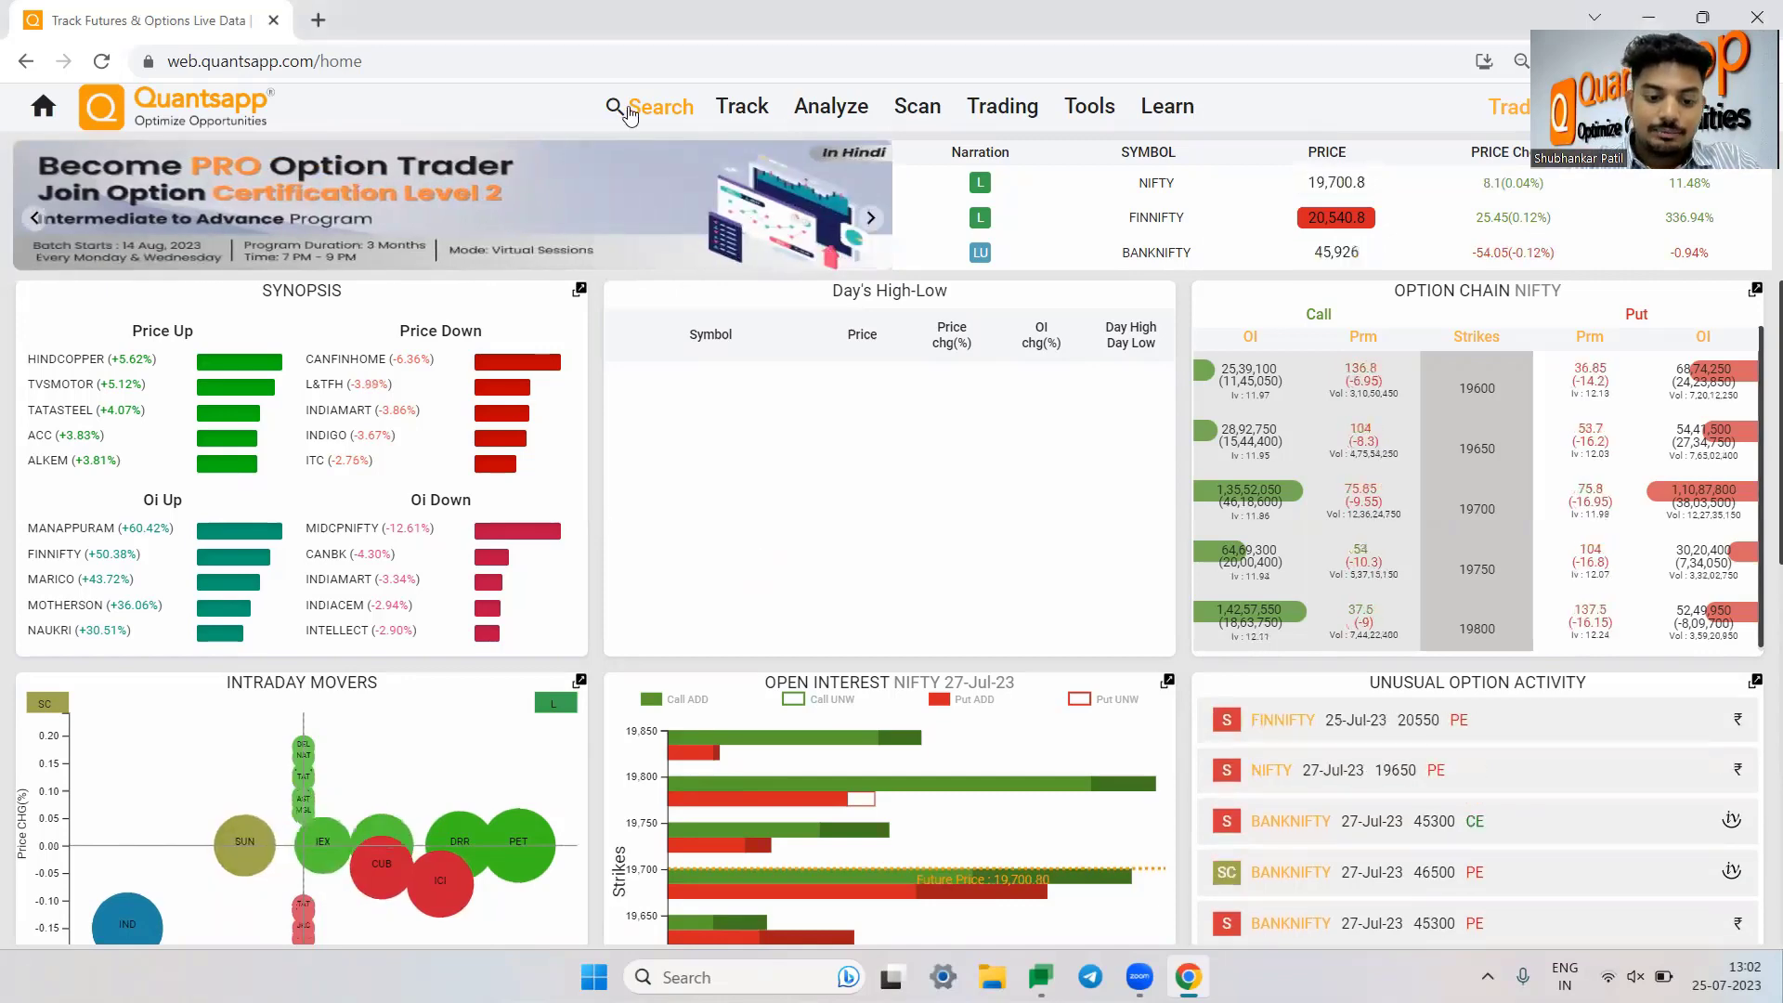
# Step: Search 'calc' and open the NIFTY Option Calculator (future 19700.8, expiry 27-Jul-23, strike 19700)
pyautogui.click(628, 110)
pyautogui.write('calc')
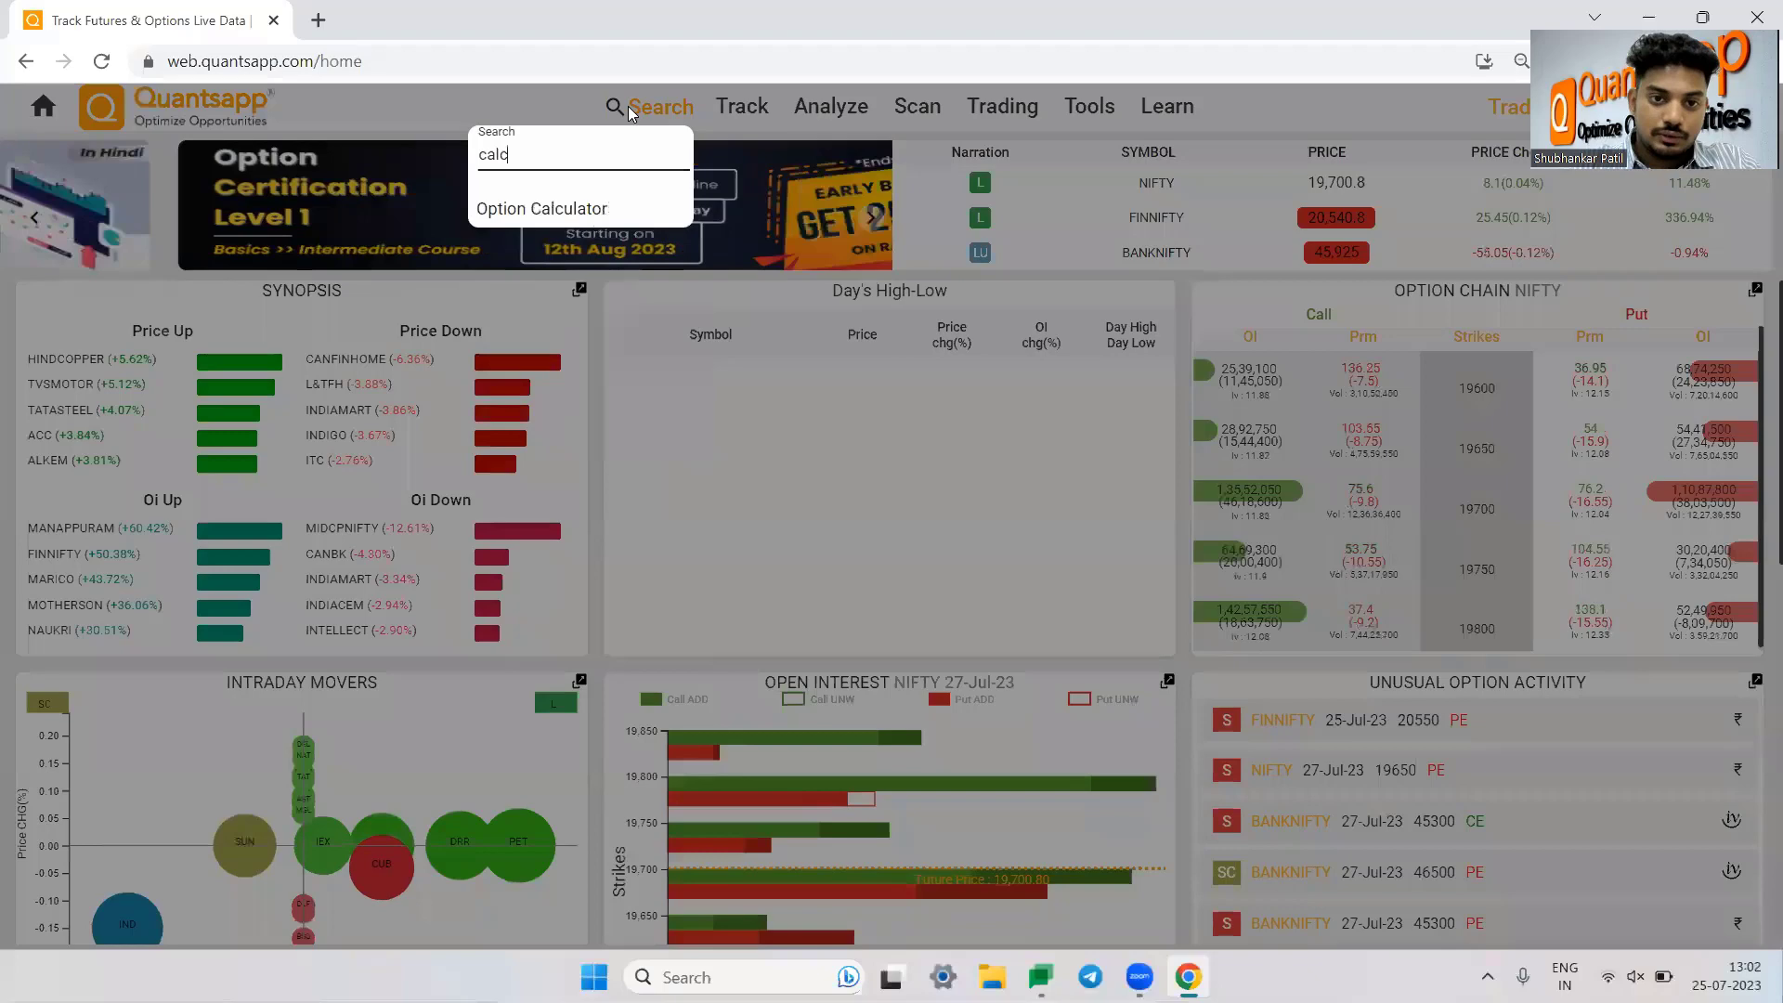
pyautogui.click(623, 213)
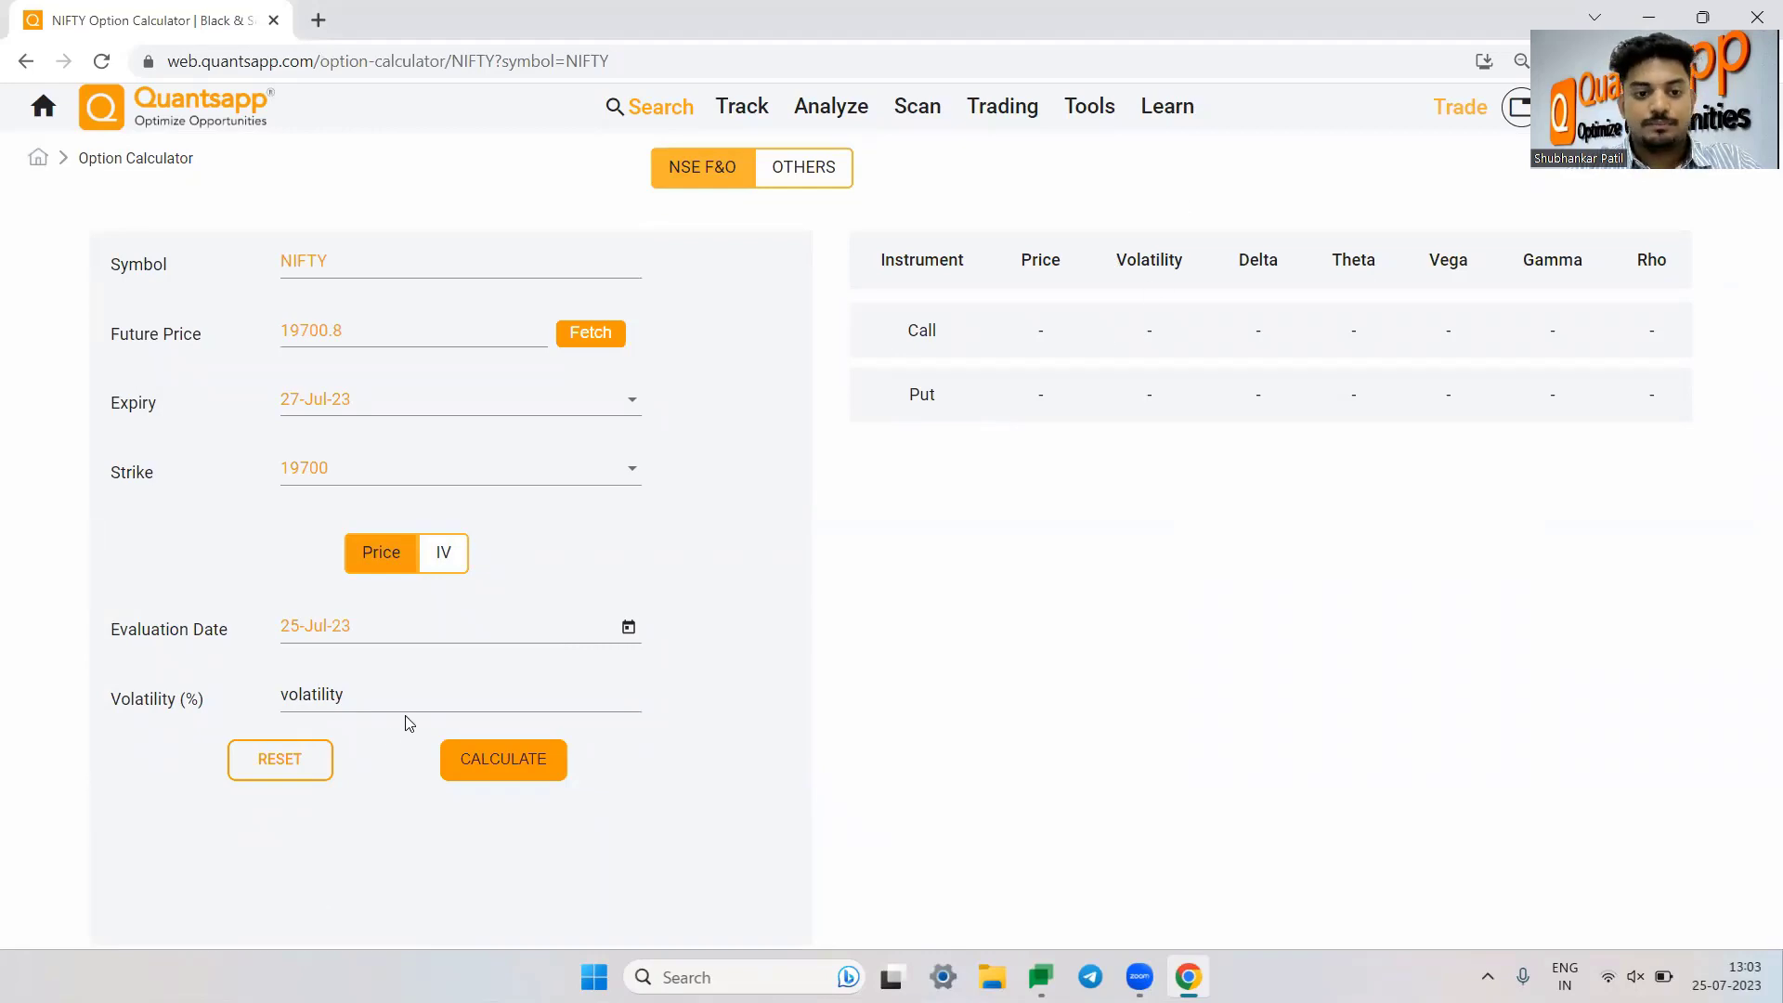
# Step: Enter 10% volatility and a 19700 future price, keeping the evaluation date at 25-Jul-23
pyautogui.click(379, 687)
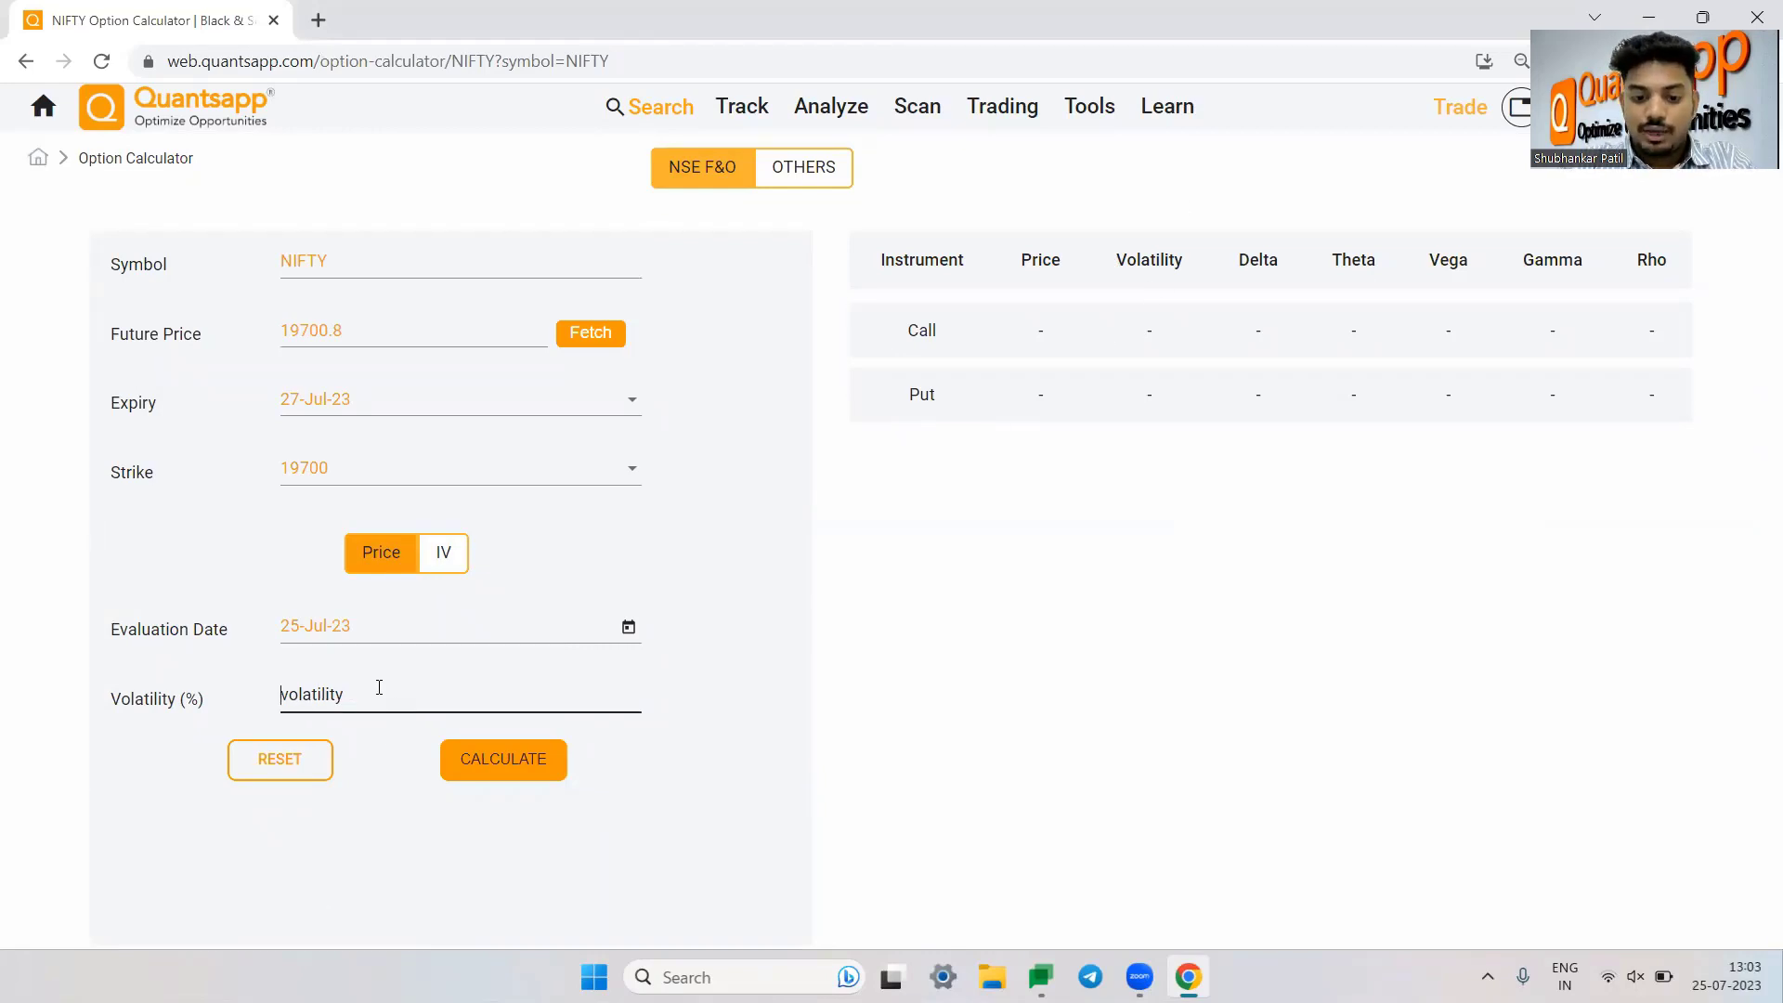
pyautogui.write('10')
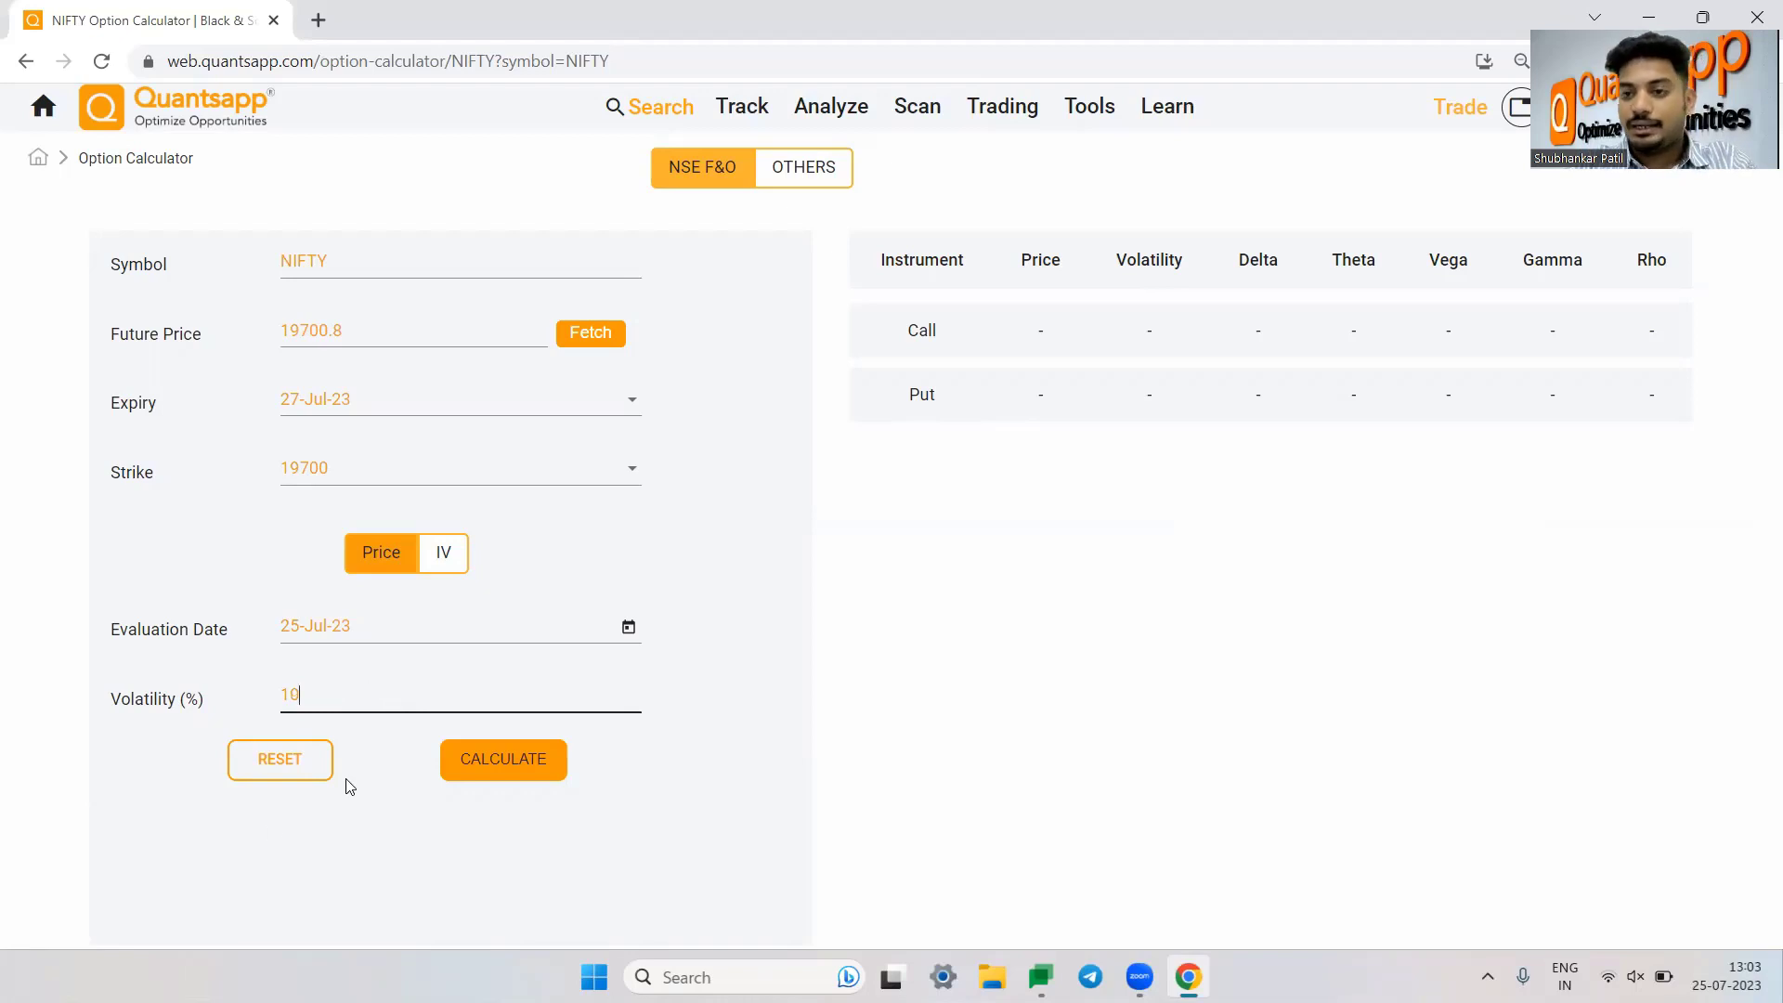
pyautogui.click(364, 327)
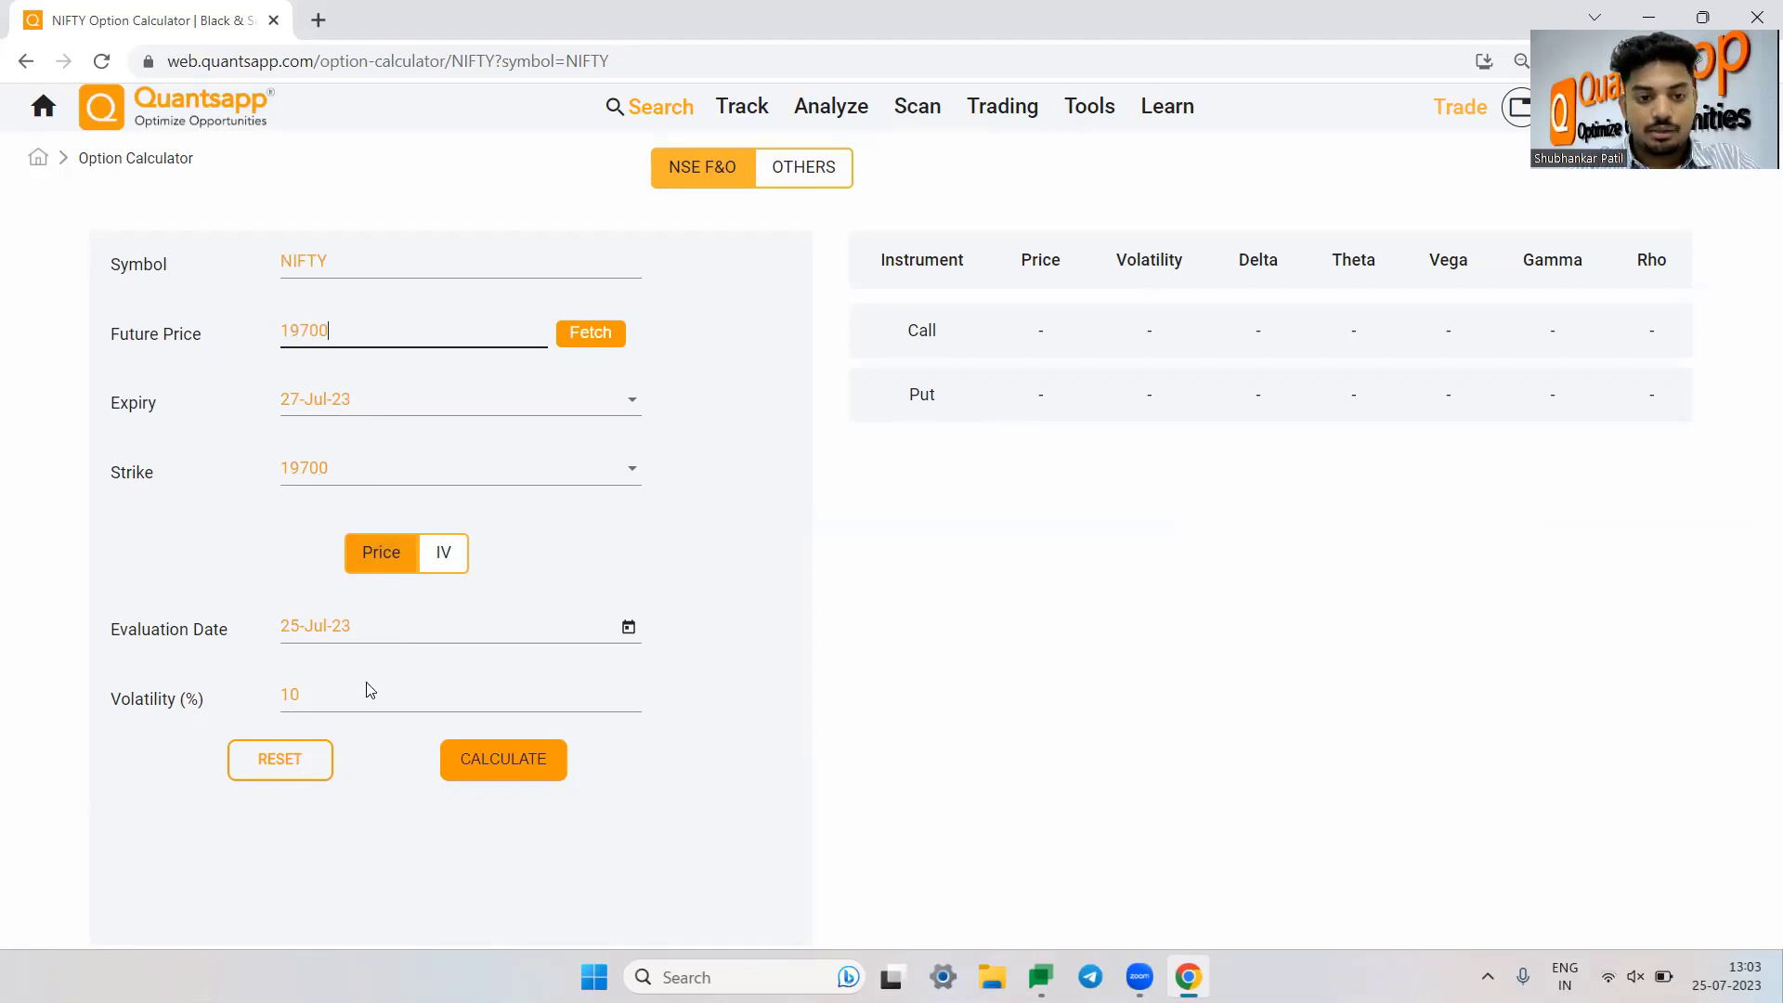
pyautogui.click(621, 640)
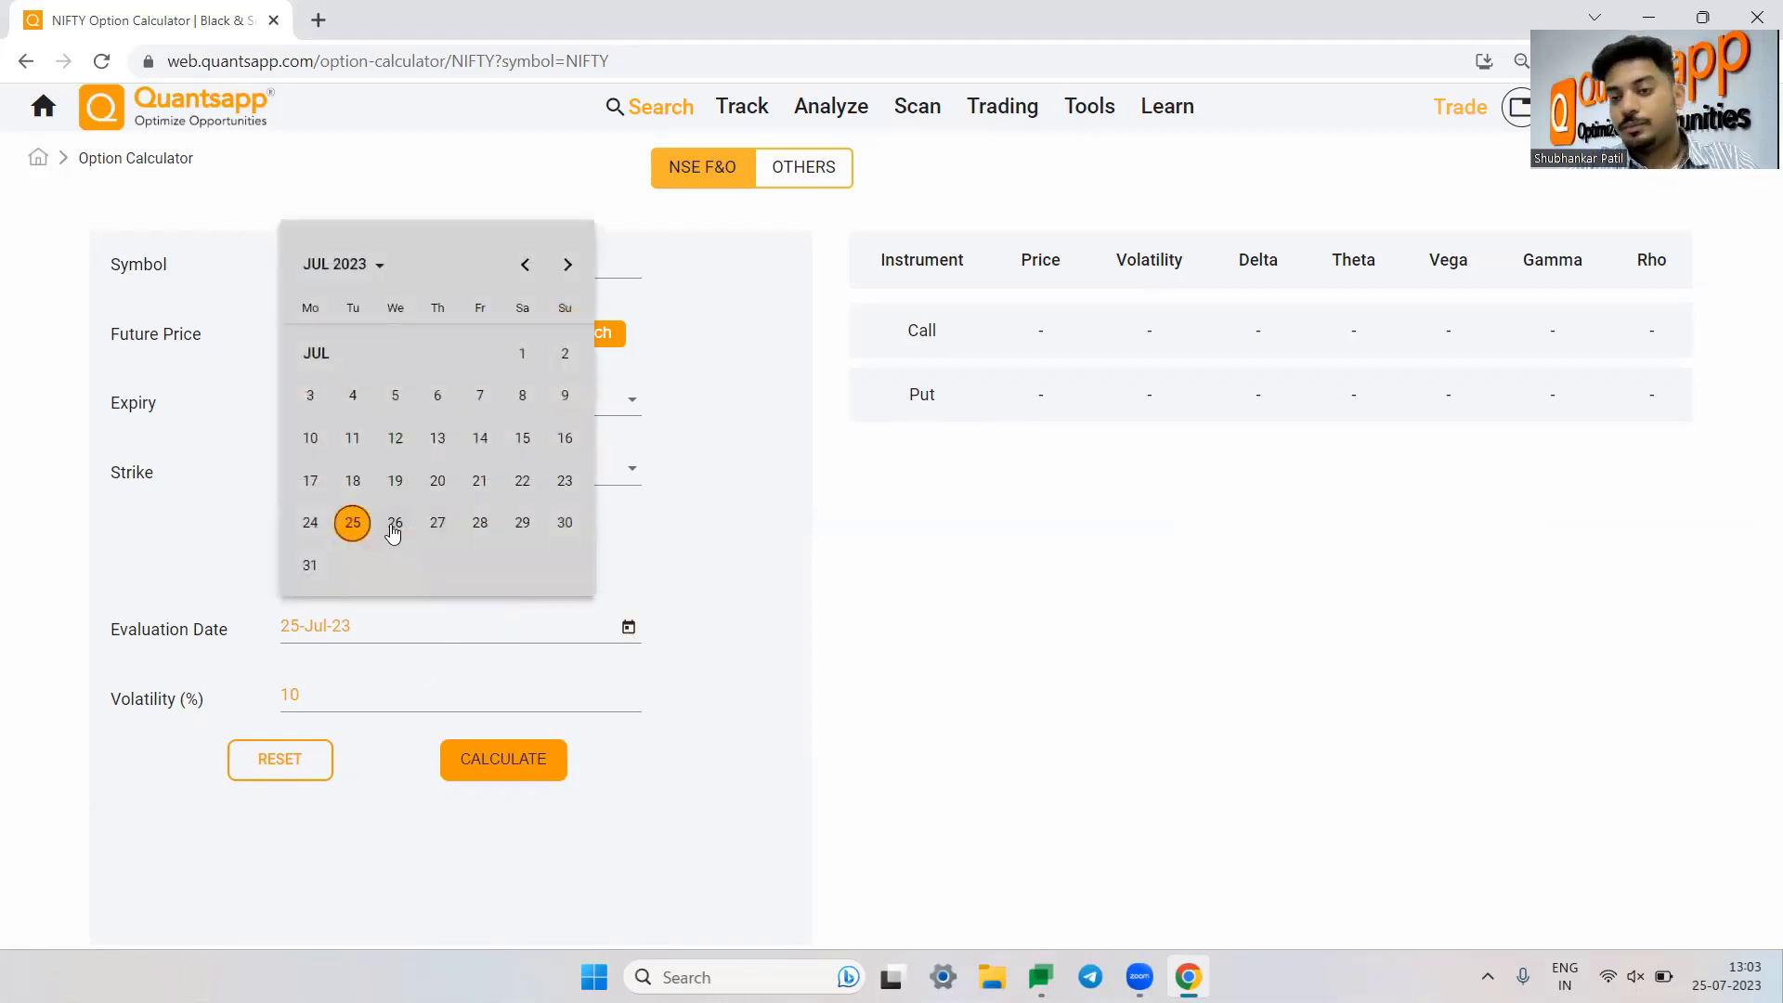
pyautogui.click(317, 701)
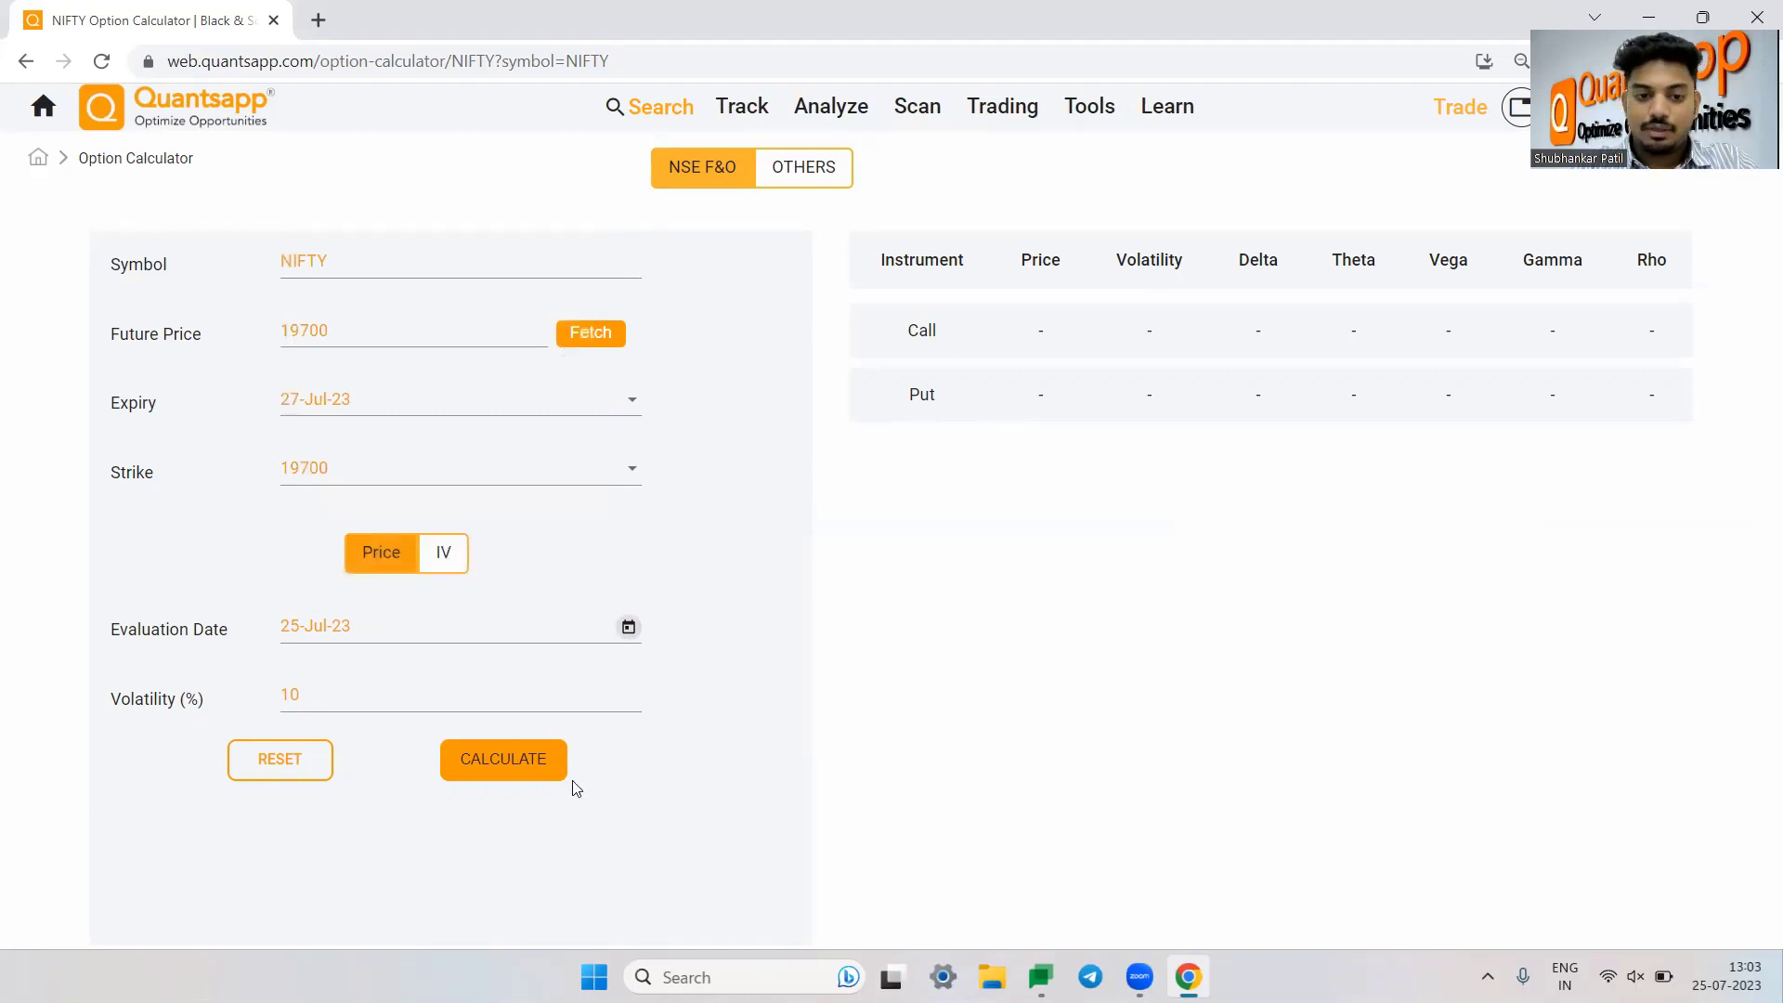
# Step: Calculate the call and put, both priced 58.18, and highlight the prices and Delta column
pyautogui.click(543, 766)
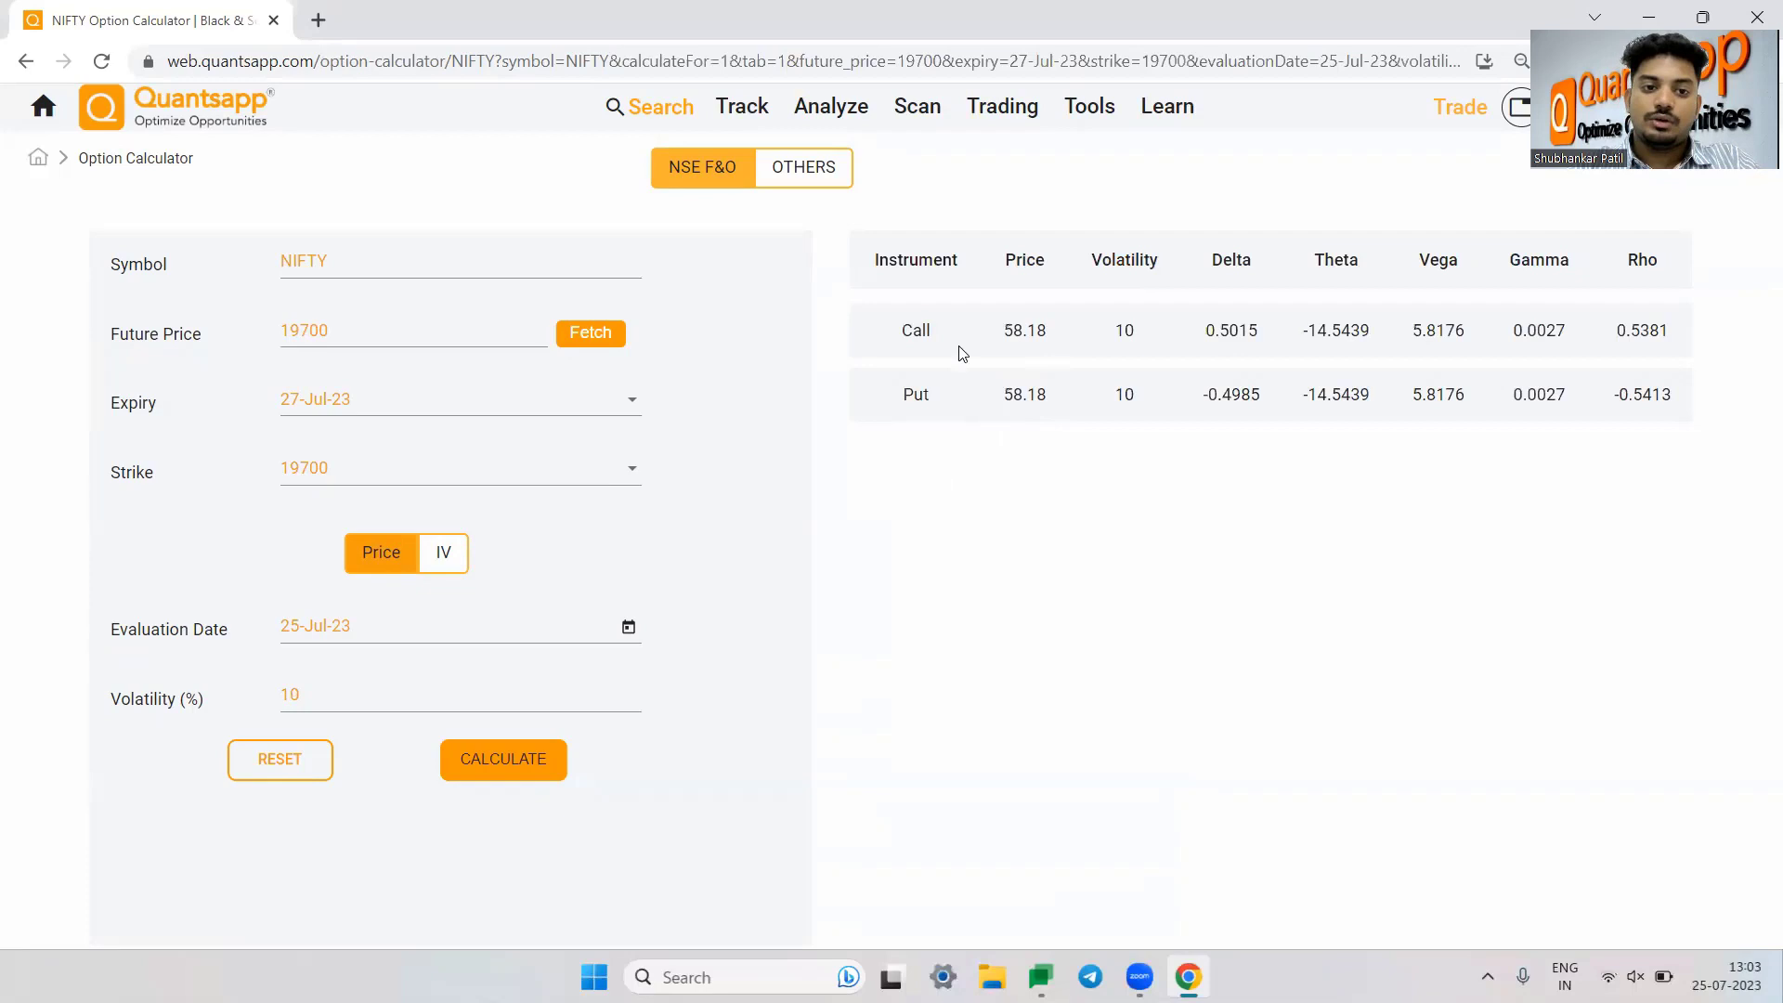
pyautogui.moveTo(87, 254); pyautogui.dragTo(647, 790)
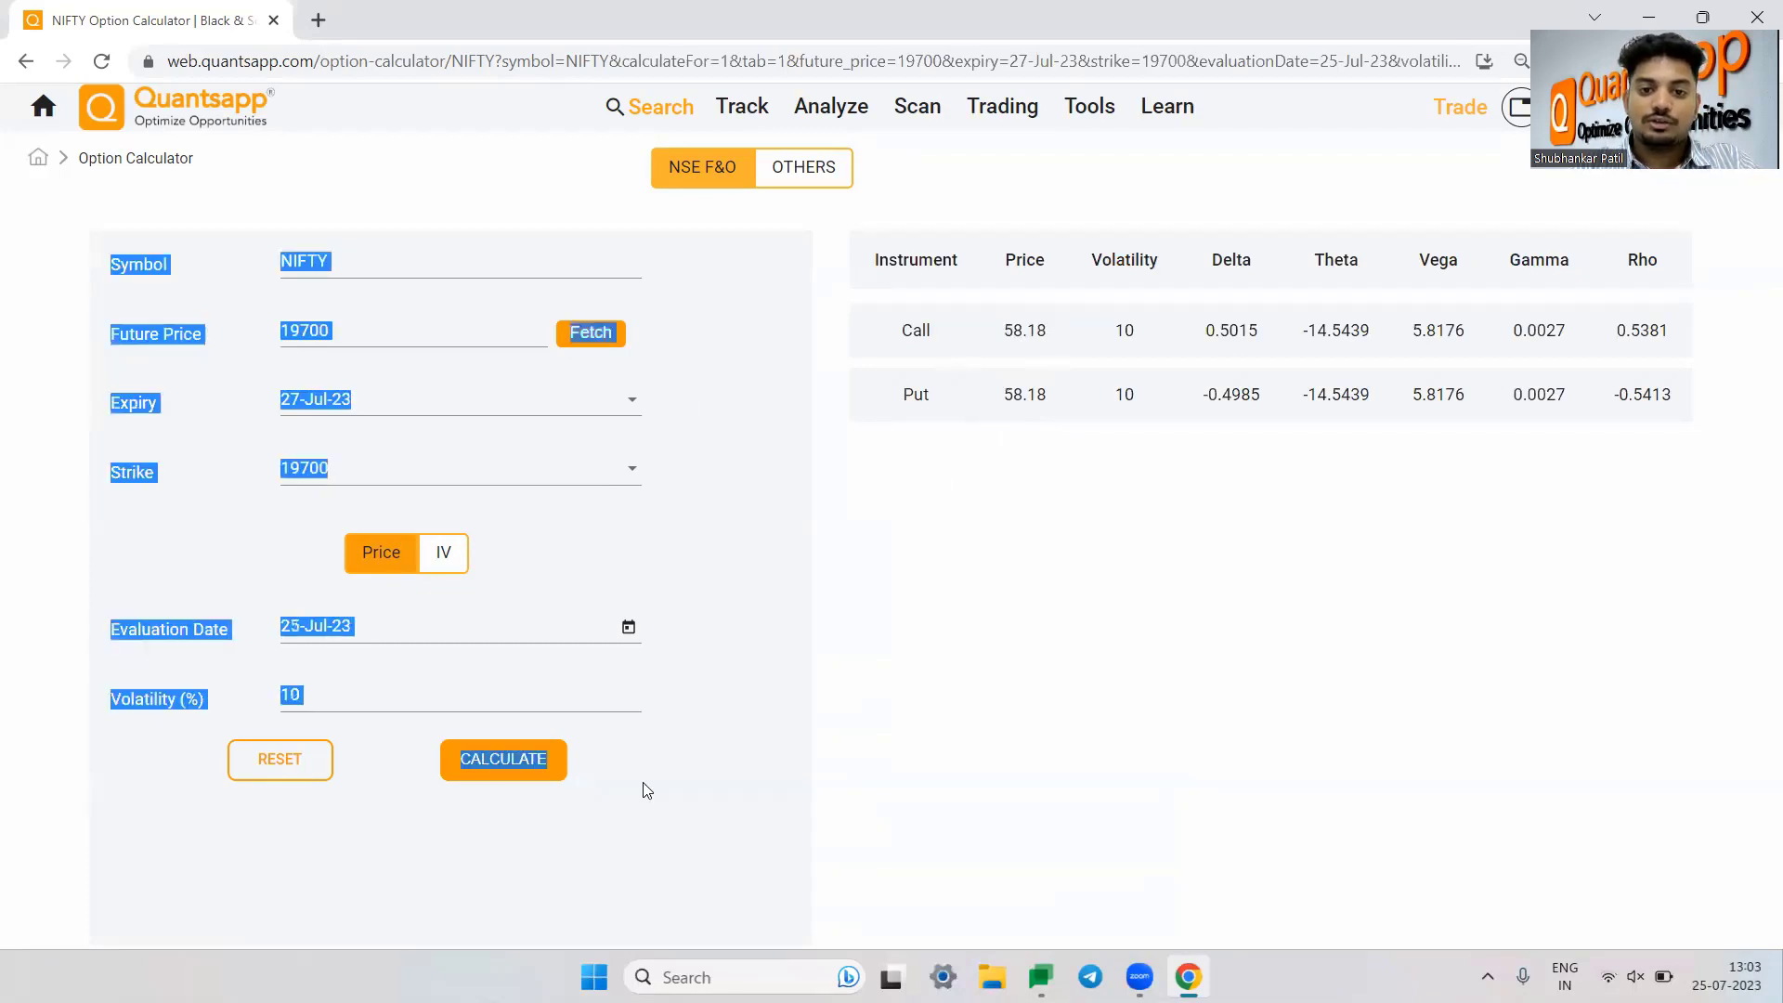
pyautogui.click(644, 788)
pyautogui.doubleClick(997, 341)
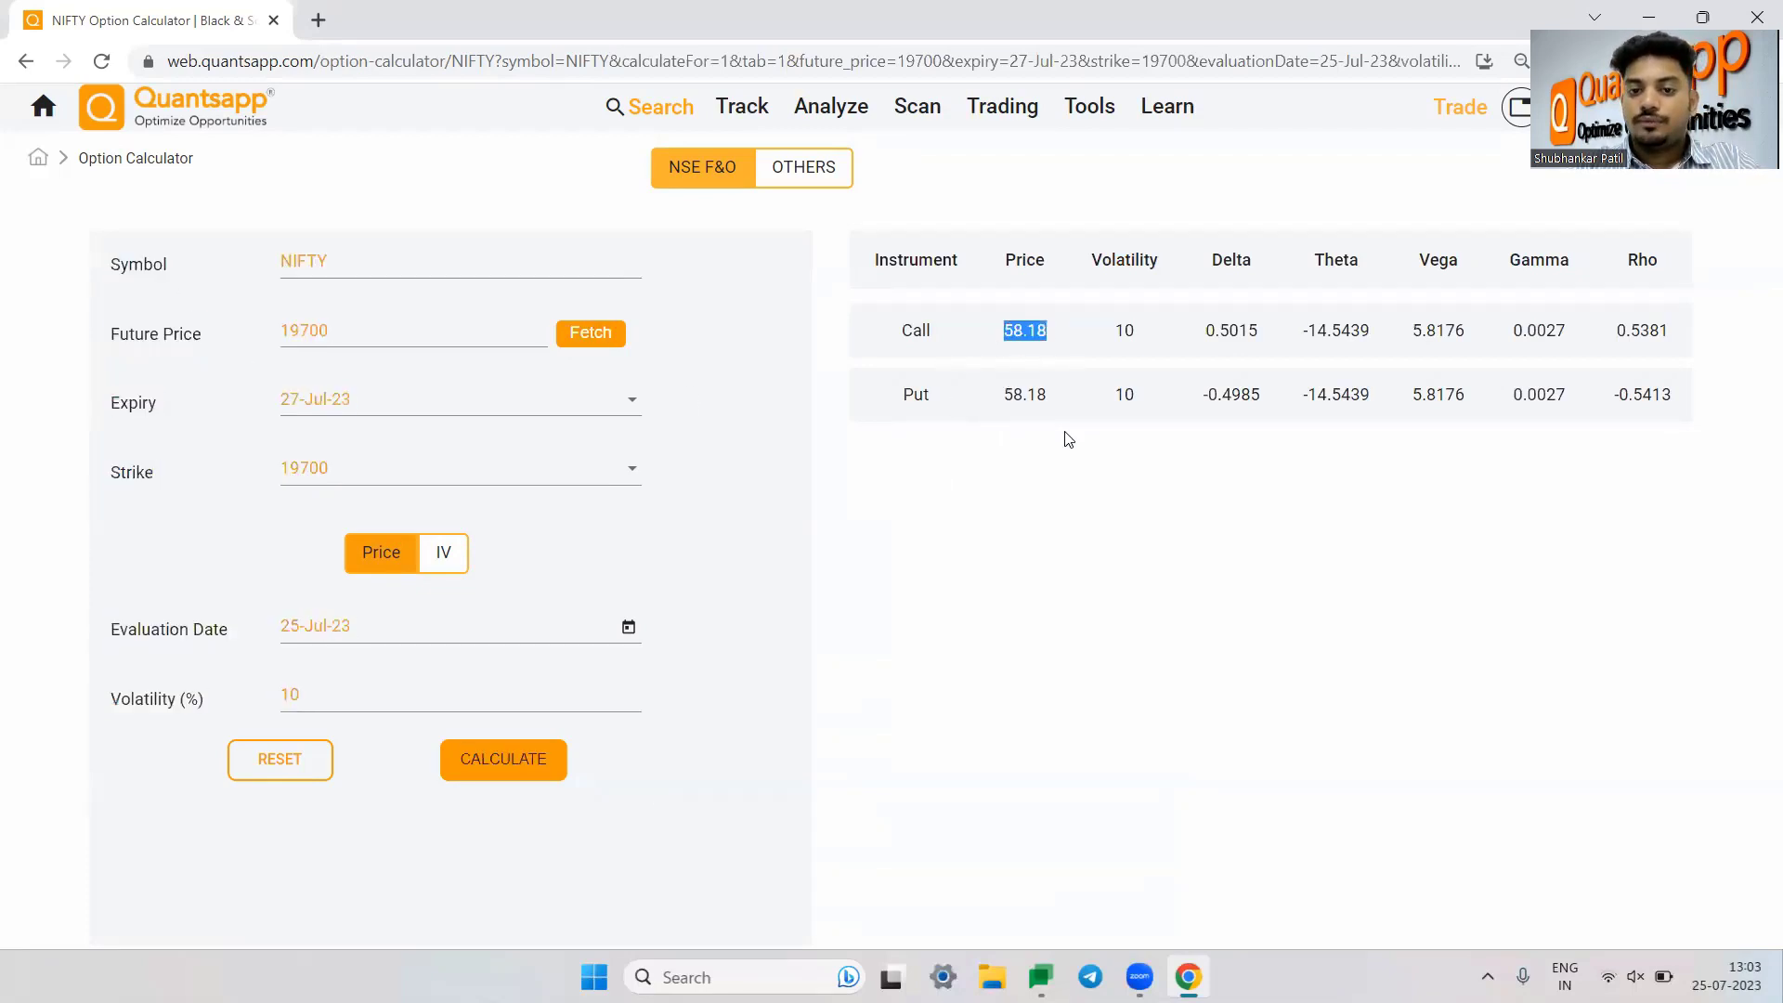
pyautogui.moveTo(1068, 439); pyautogui.dragTo(1005, 439)
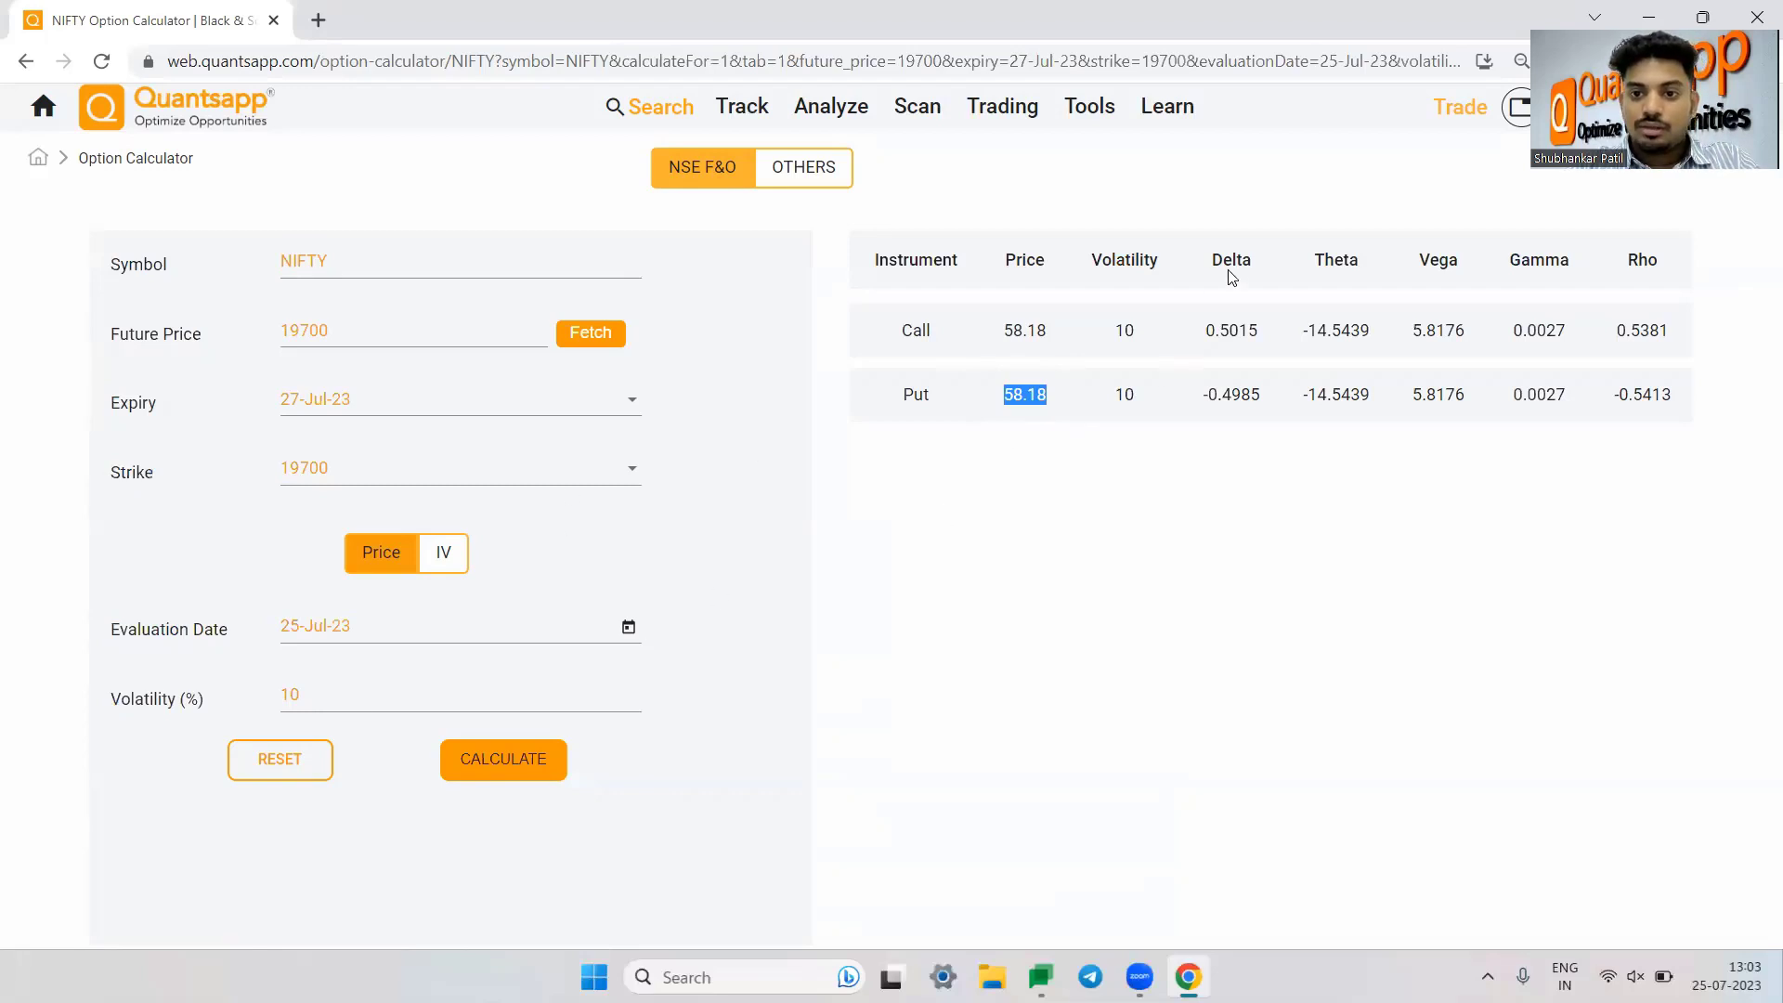
pyautogui.moveTo(1212, 269); pyautogui.dragTo(1265, 262)
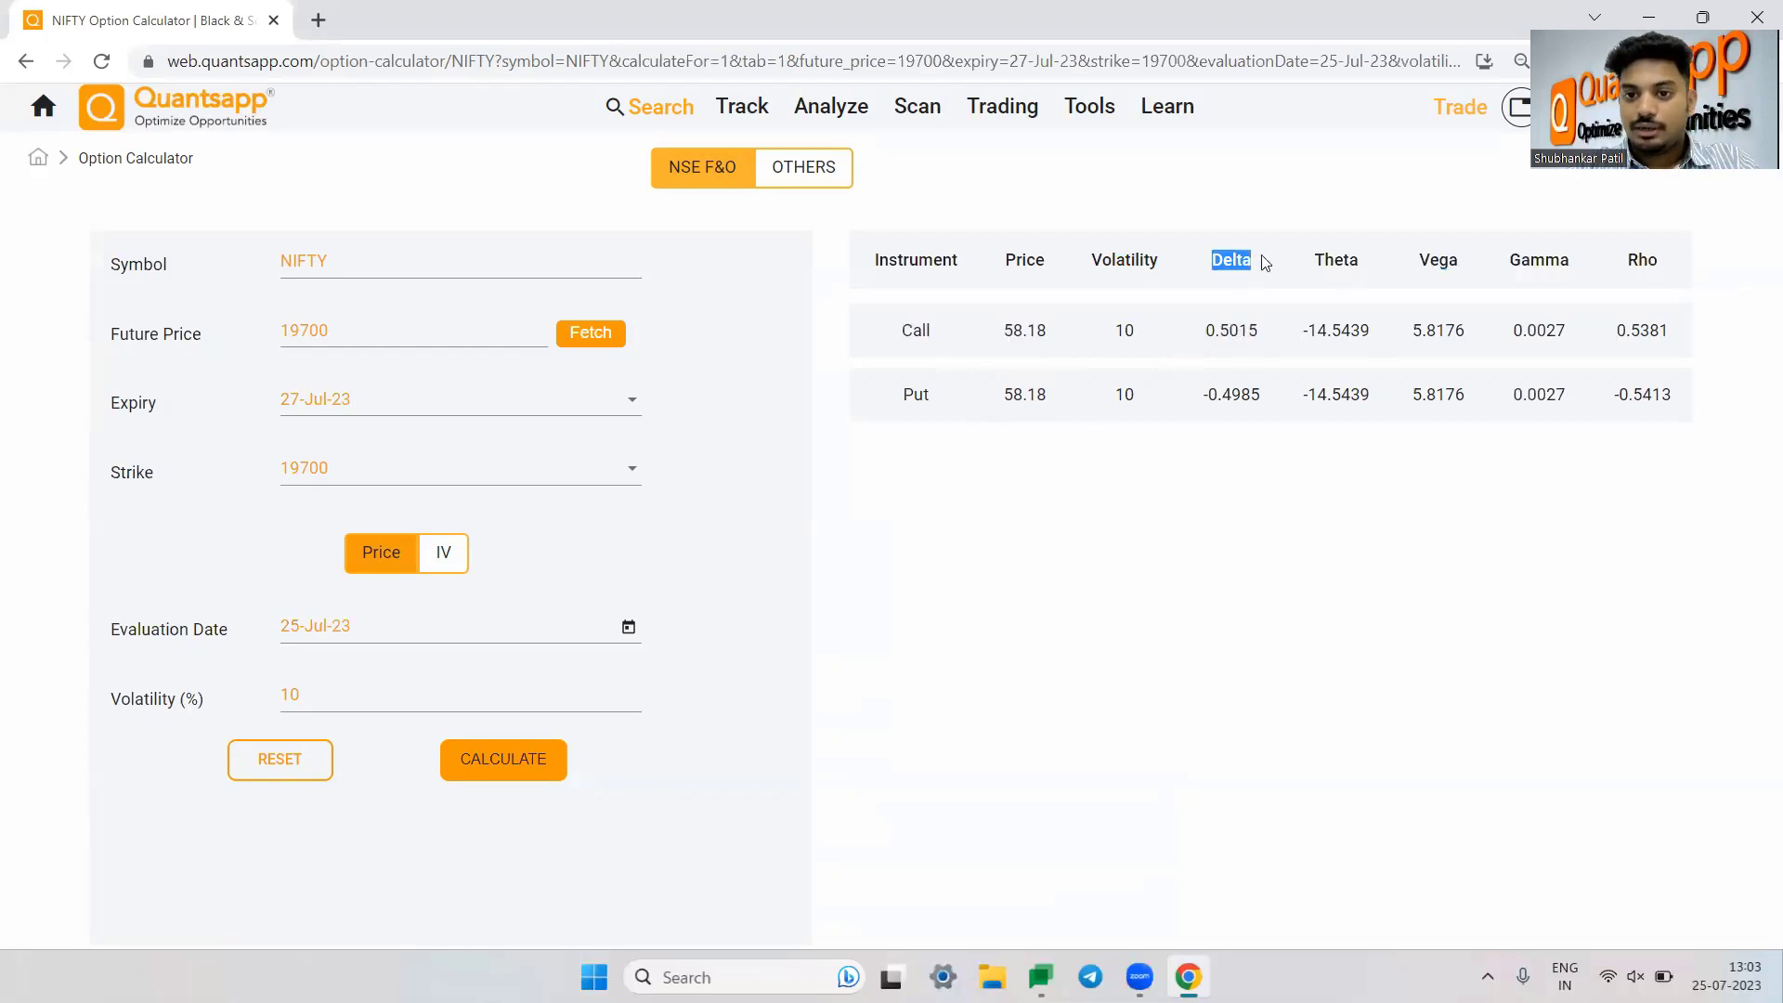
pyautogui.click(1264, 263)
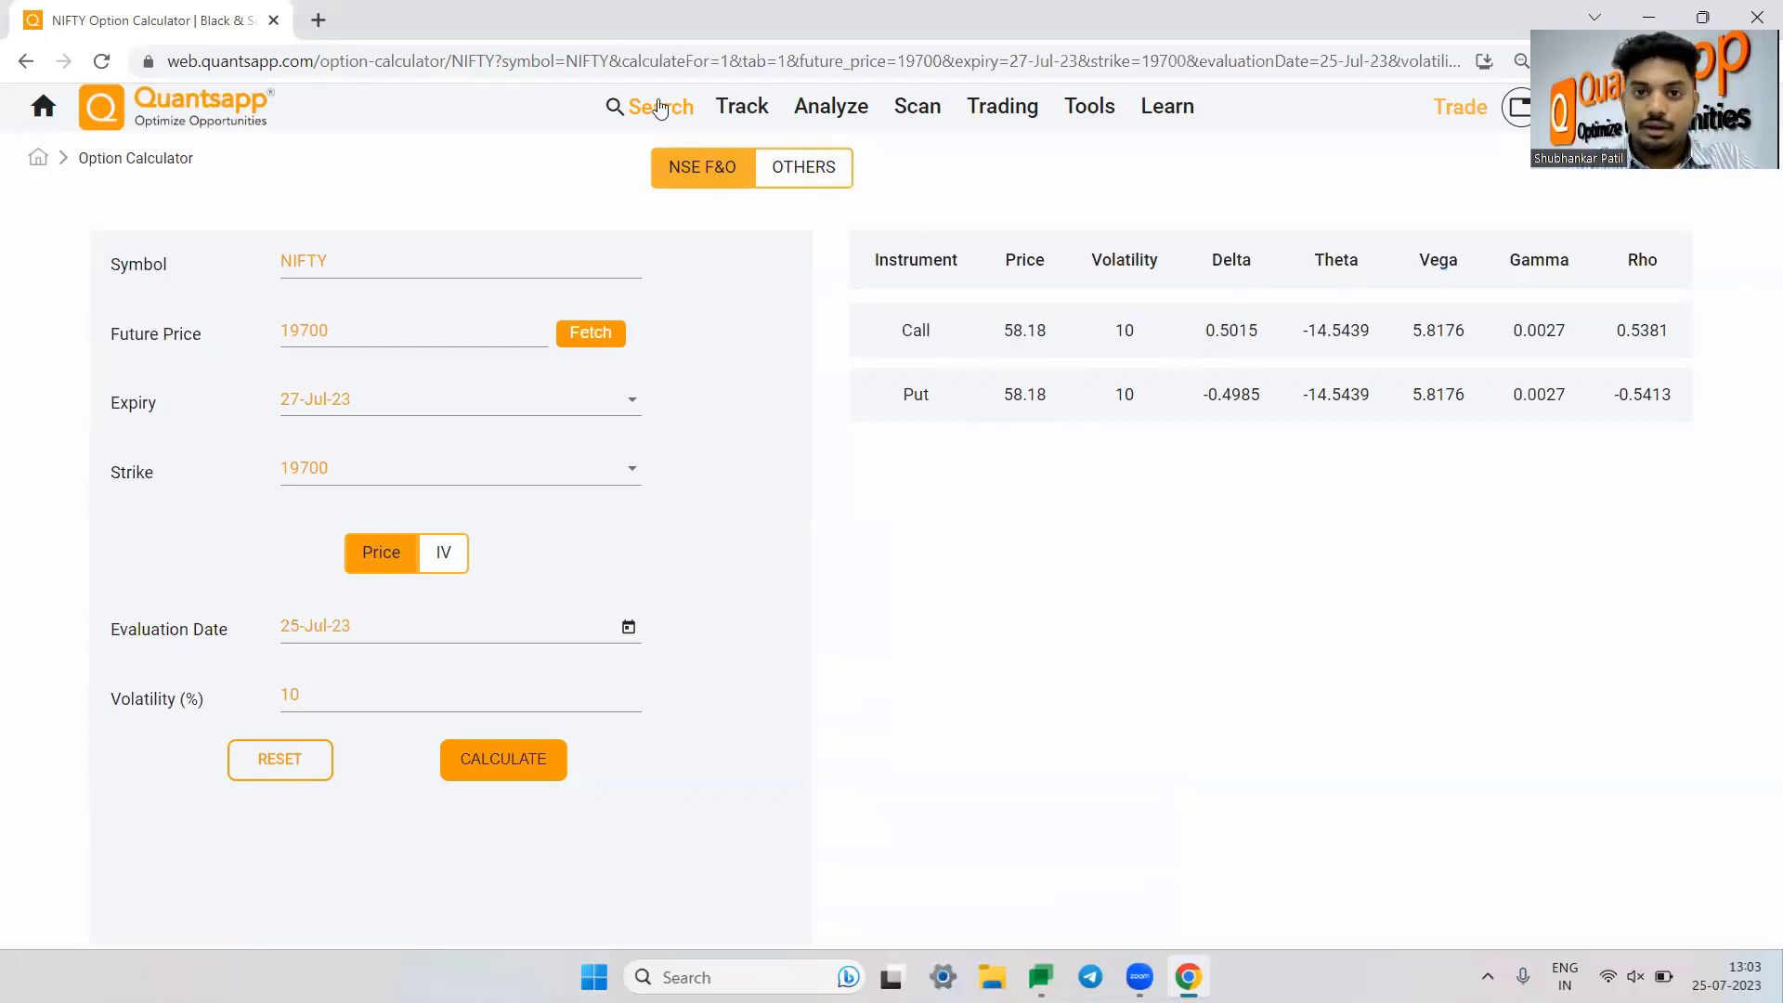
# Step: Annotate on screen: circle delta 0.5015, mark +1/-1 rows, circle 58.18 and -0.4985
pyautogui.hotkey('ctrl', '2')
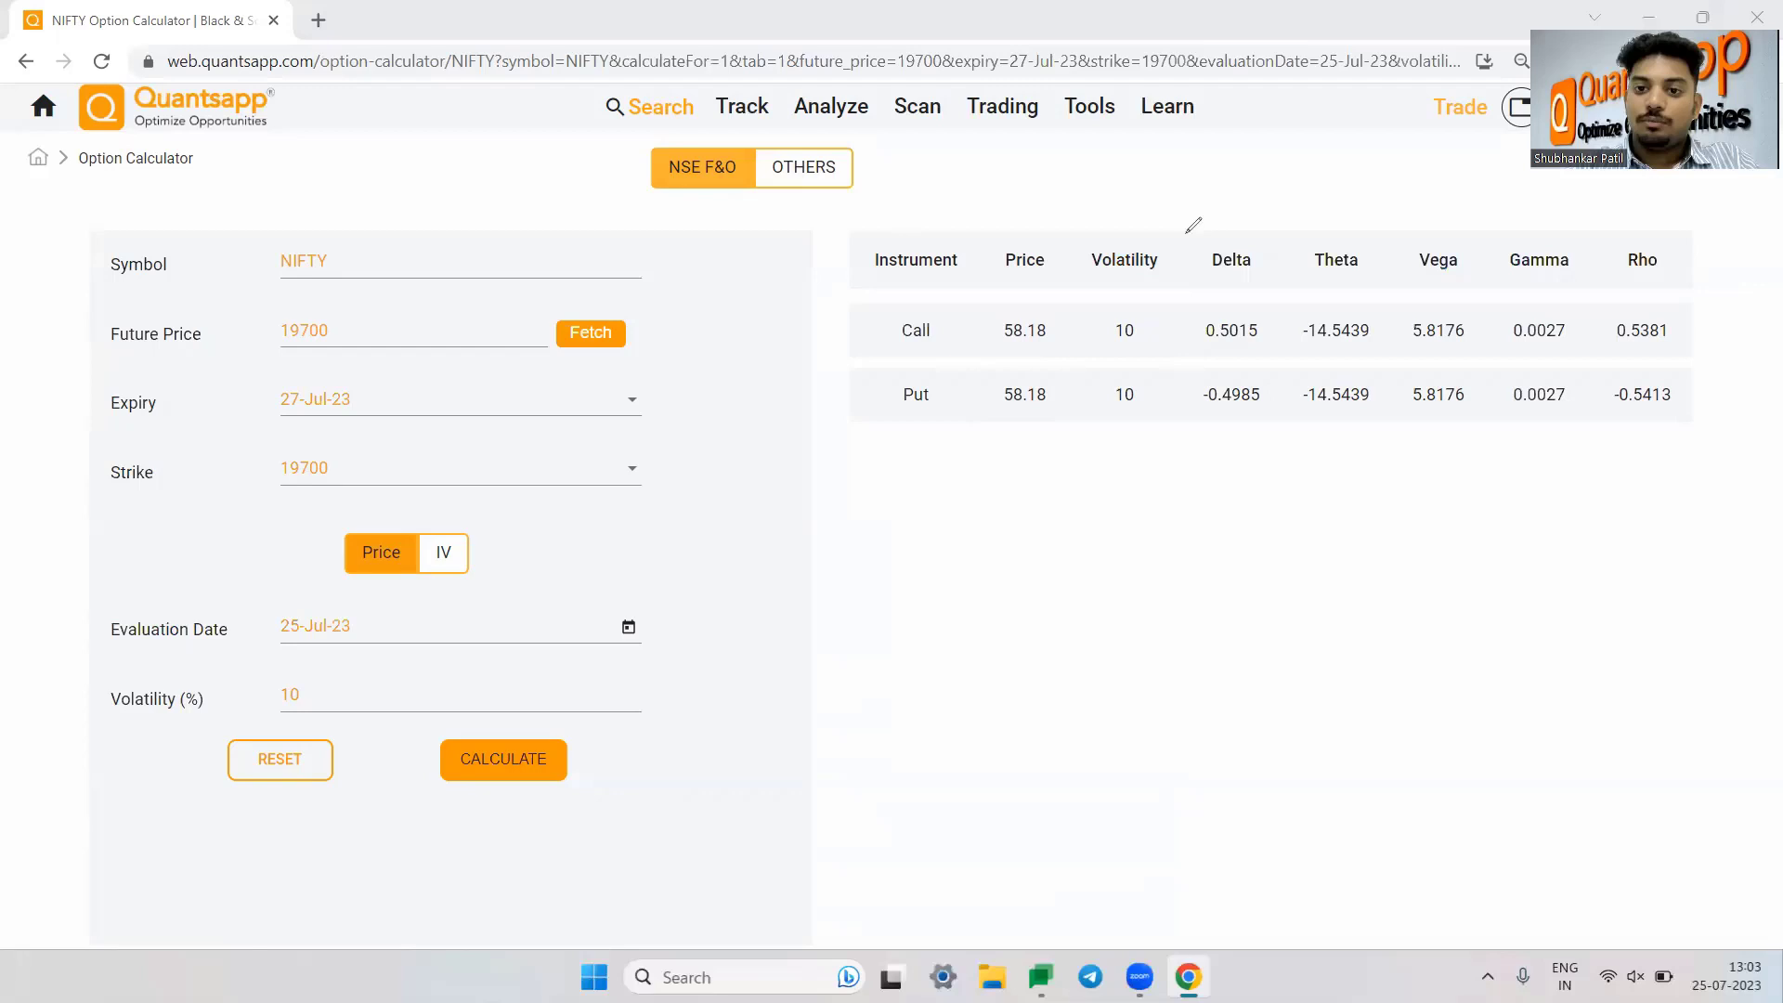
pyautogui.moveTo(1240, 239)
pyautogui.mouseDown()
pyautogui.moveTo(1182, 320)
pyautogui.moveTo(1290, 314)
pyautogui.moveTo(1249, 247)
pyautogui.mouseUp()
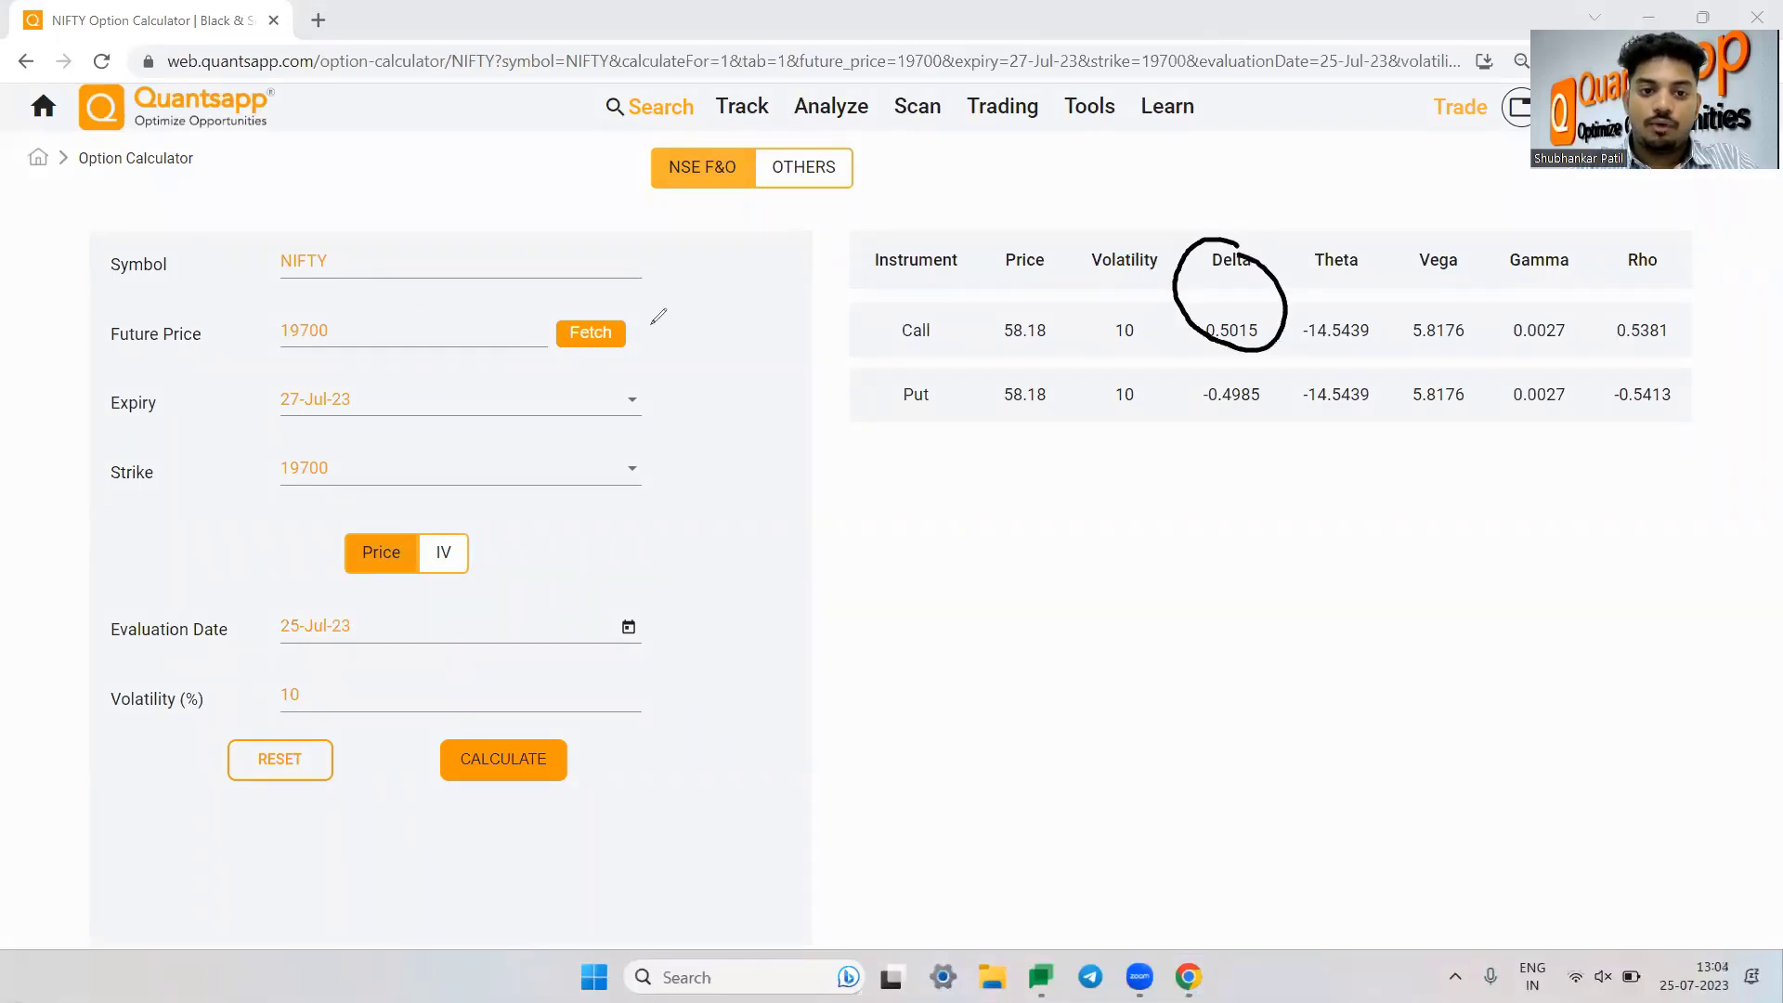
pyautogui.moveTo(685, 356)
pyautogui.mouseDown()
pyautogui.moveTo(760, 339)
pyautogui.moveTo(763, 320)
pyautogui.moveTo(769, 345)
pyautogui.mouseUp()
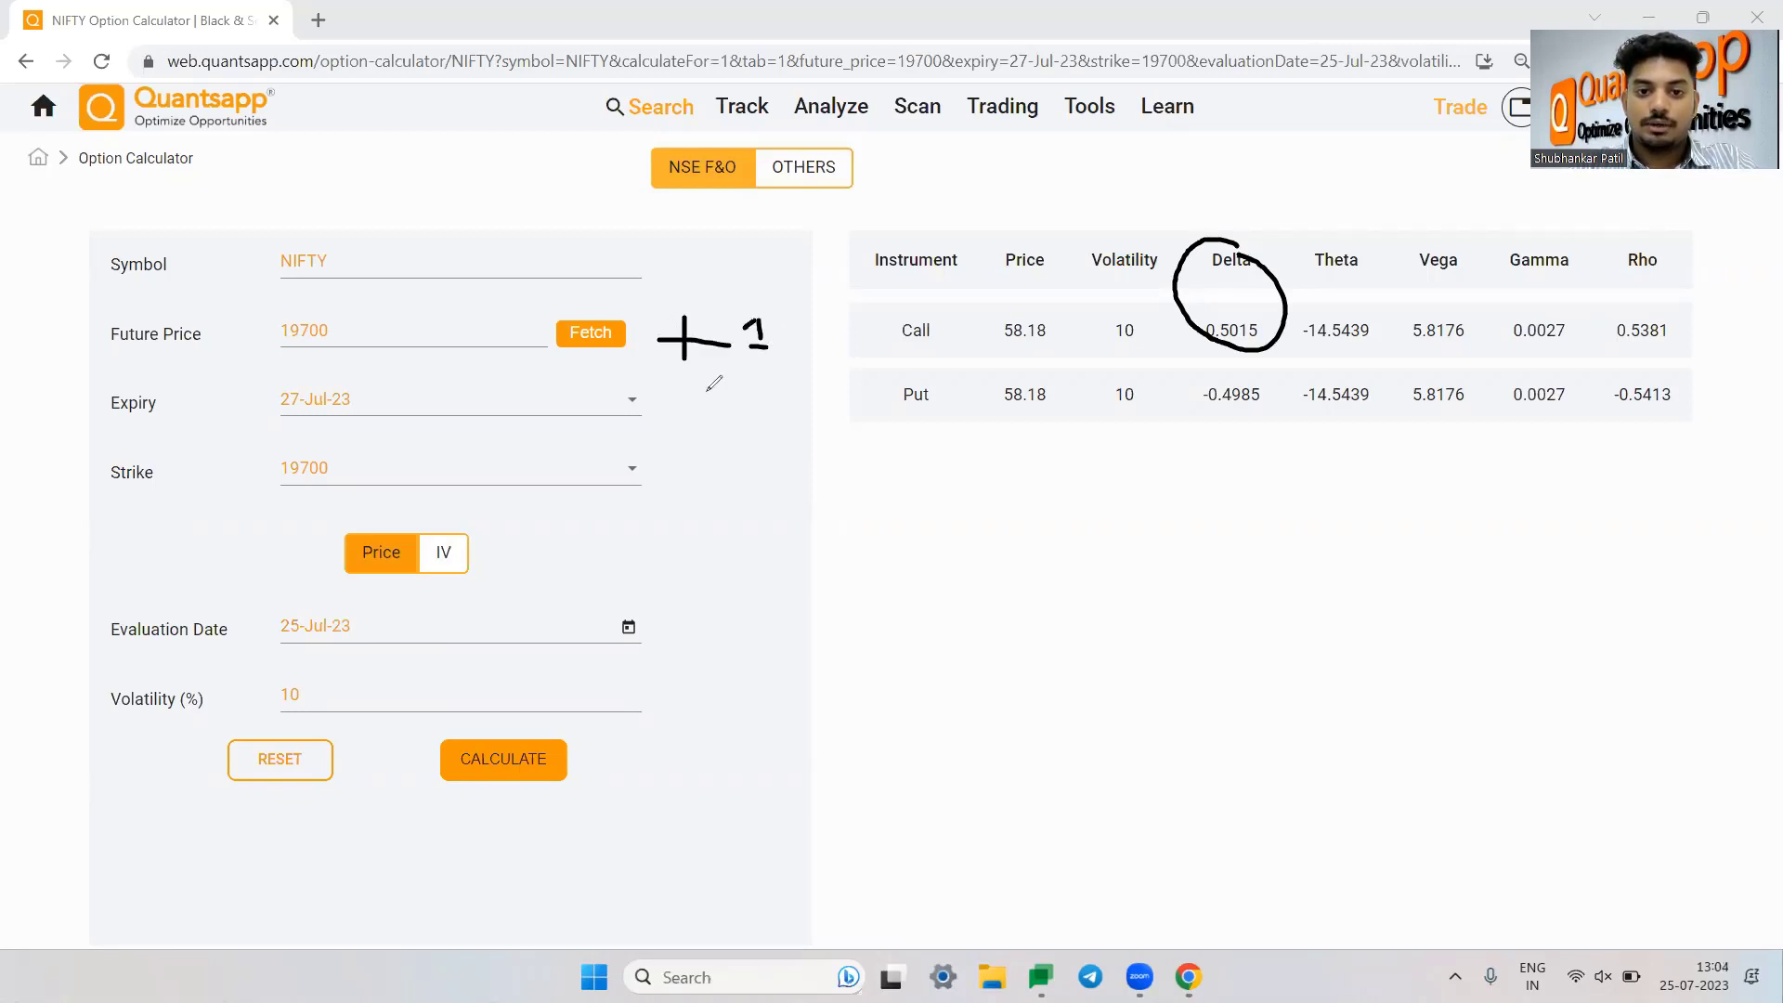
pyautogui.moveTo(693, 396)
pyautogui.mouseDown()
pyautogui.moveTo(792, 412)
pyautogui.moveTo(788, 376)
pyautogui.moveTo(860, 419)
pyautogui.mouseUp()
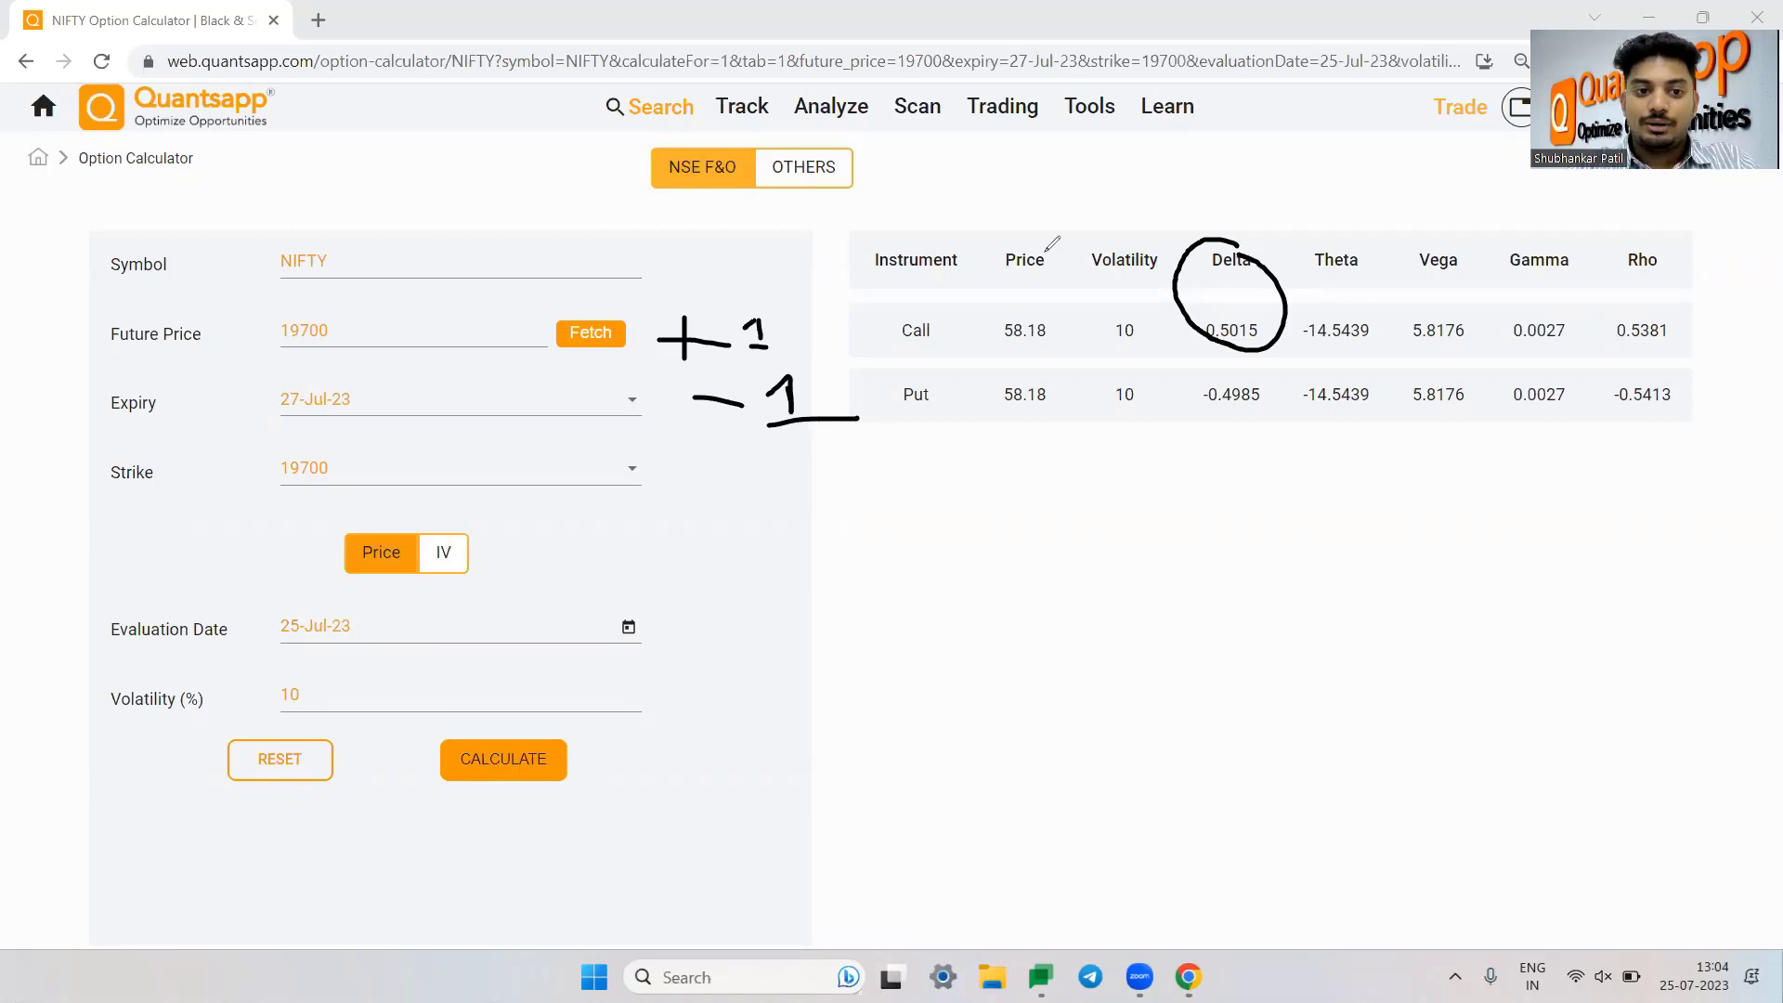
pyautogui.press('e')
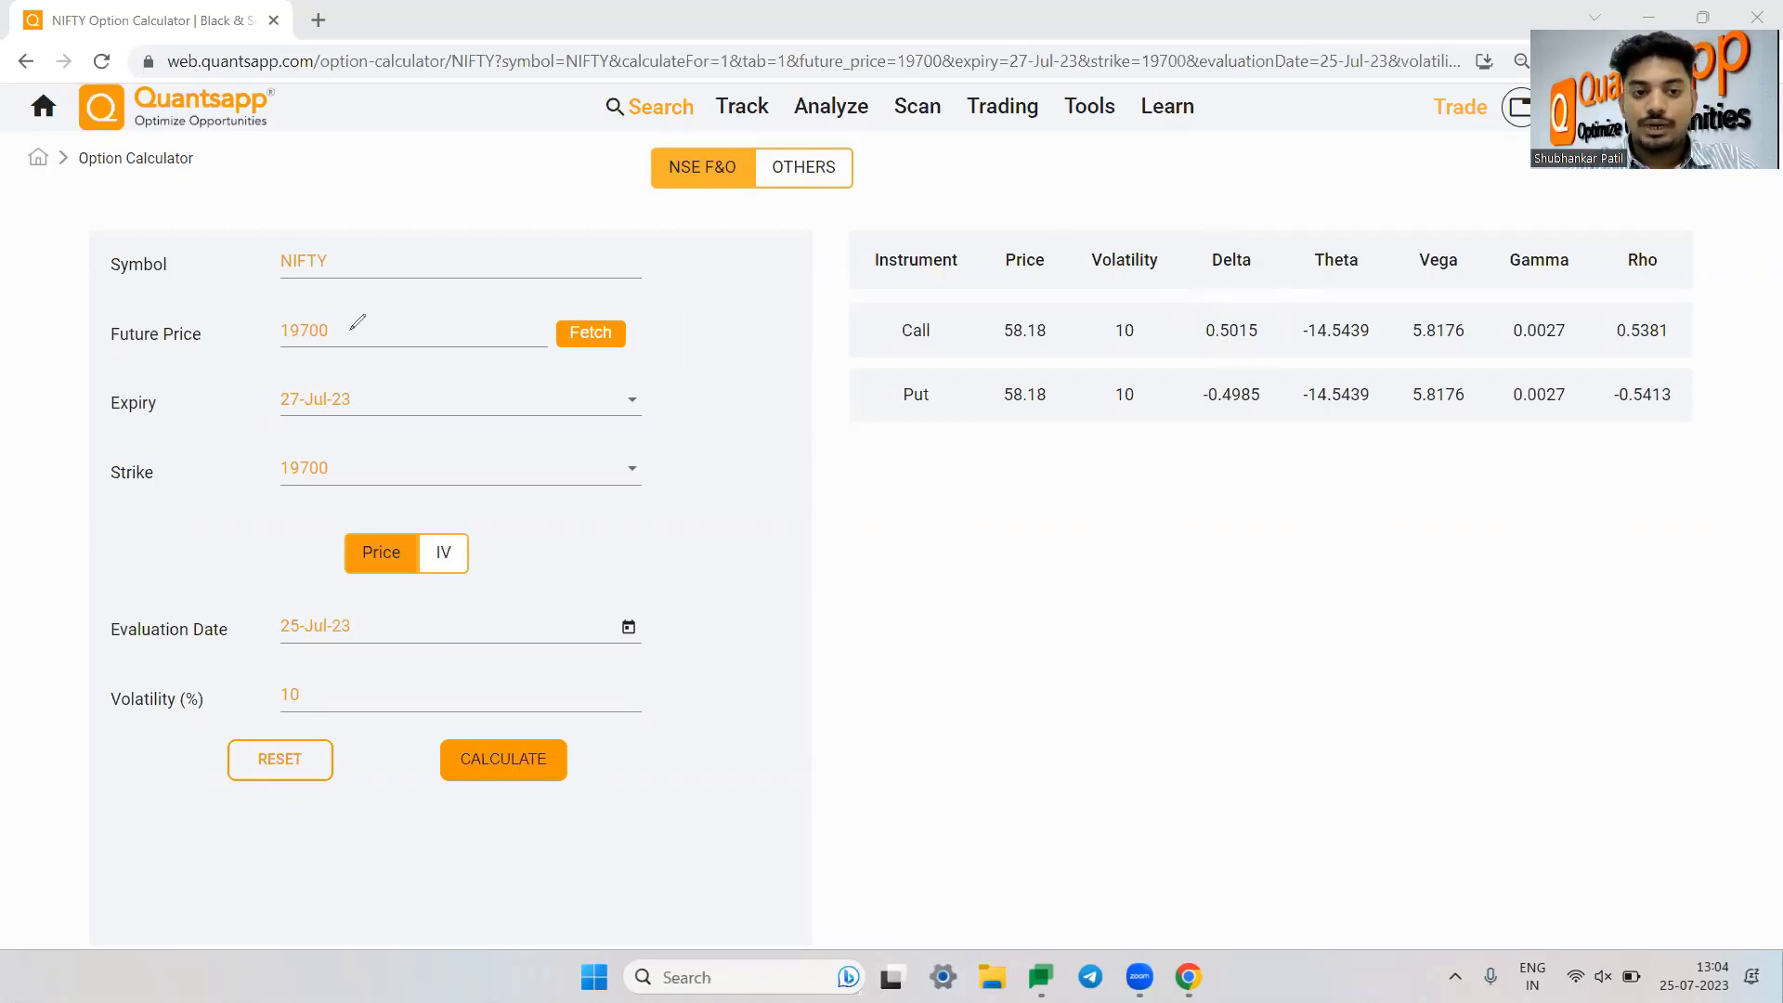
pyautogui.moveTo(1052, 304)
pyautogui.mouseDown()
pyautogui.moveTo(994, 298)
pyautogui.moveTo(1074, 314)
pyautogui.moveTo(1021, 309)
pyautogui.moveTo(990, 369)
pyautogui.moveTo(1072, 426)
pyautogui.moveTo(1060, 351)
pyautogui.mouseUp()
pyautogui.moveTo(1292, 390)
pyautogui.mouseDown()
pyautogui.moveTo(1179, 402)
pyautogui.moveTo(1274, 407)
pyautogui.moveTo(1258, 385)
pyautogui.mouseUp()
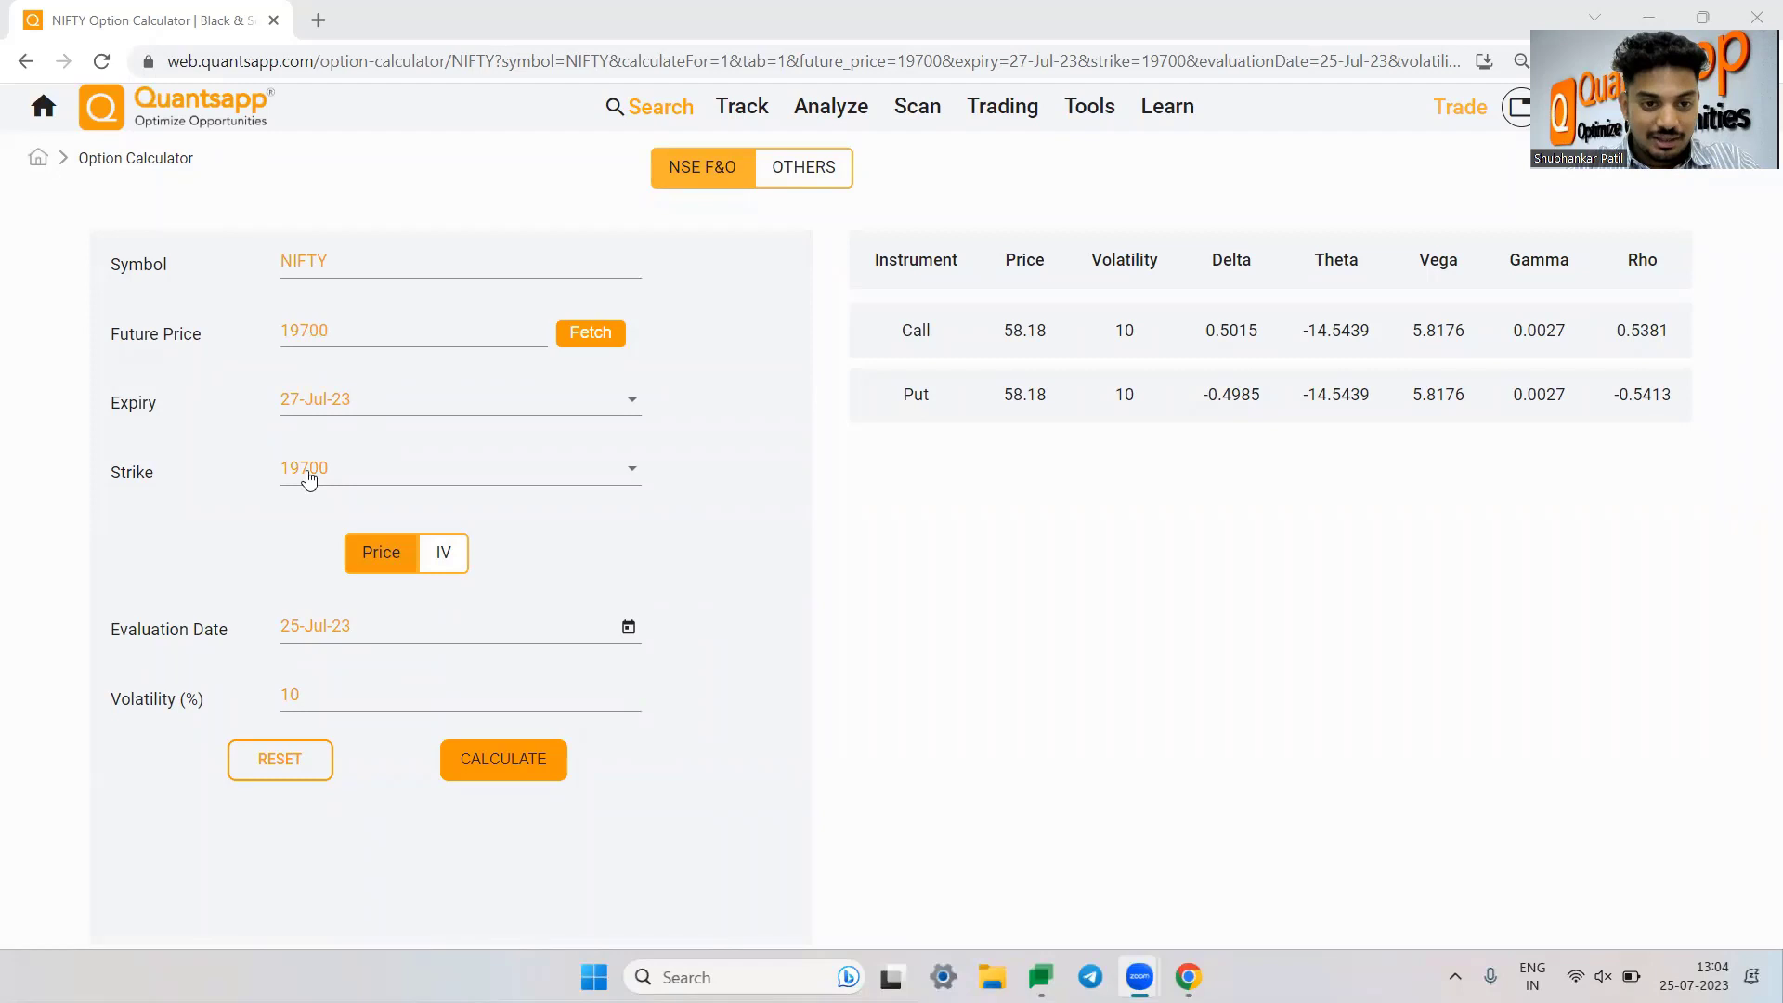
# Step: Recalculate at future price 19701 and highlight call 58.68, call delta 0.5042 and the Theta heading
pyautogui.click(330, 331)
pyautogui.click(330, 330)
pyautogui.press('BackSpace')
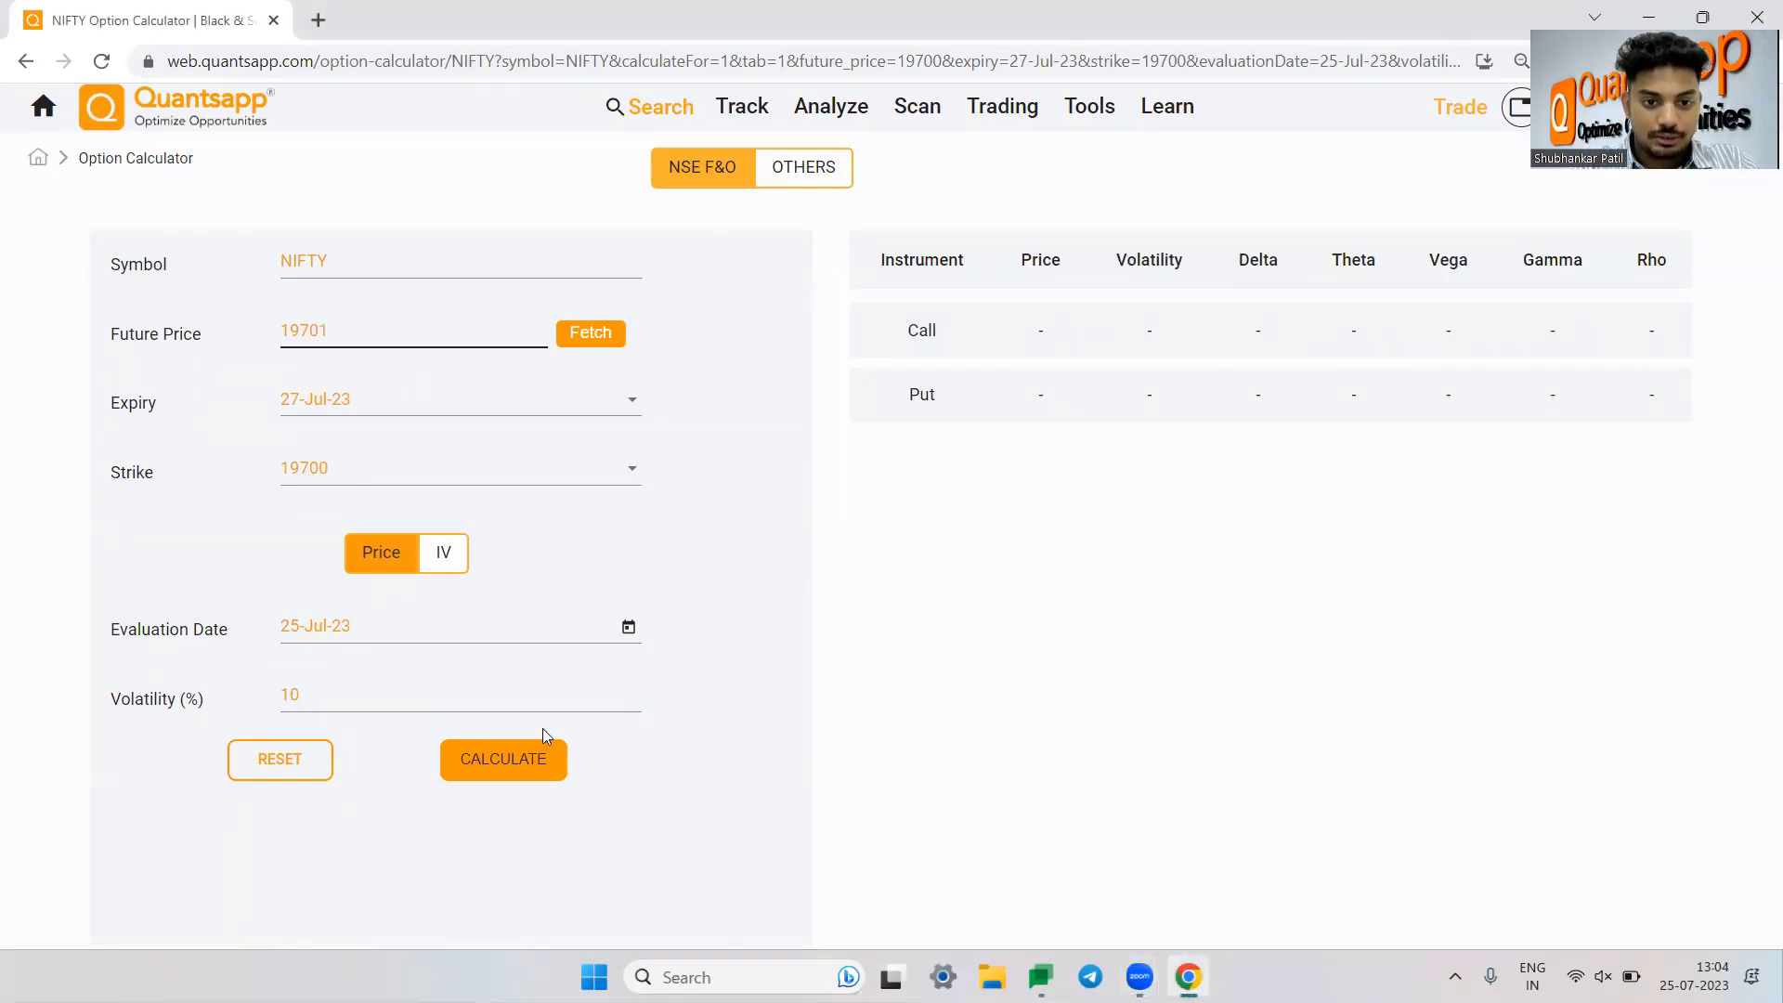
pyautogui.click(539, 783)
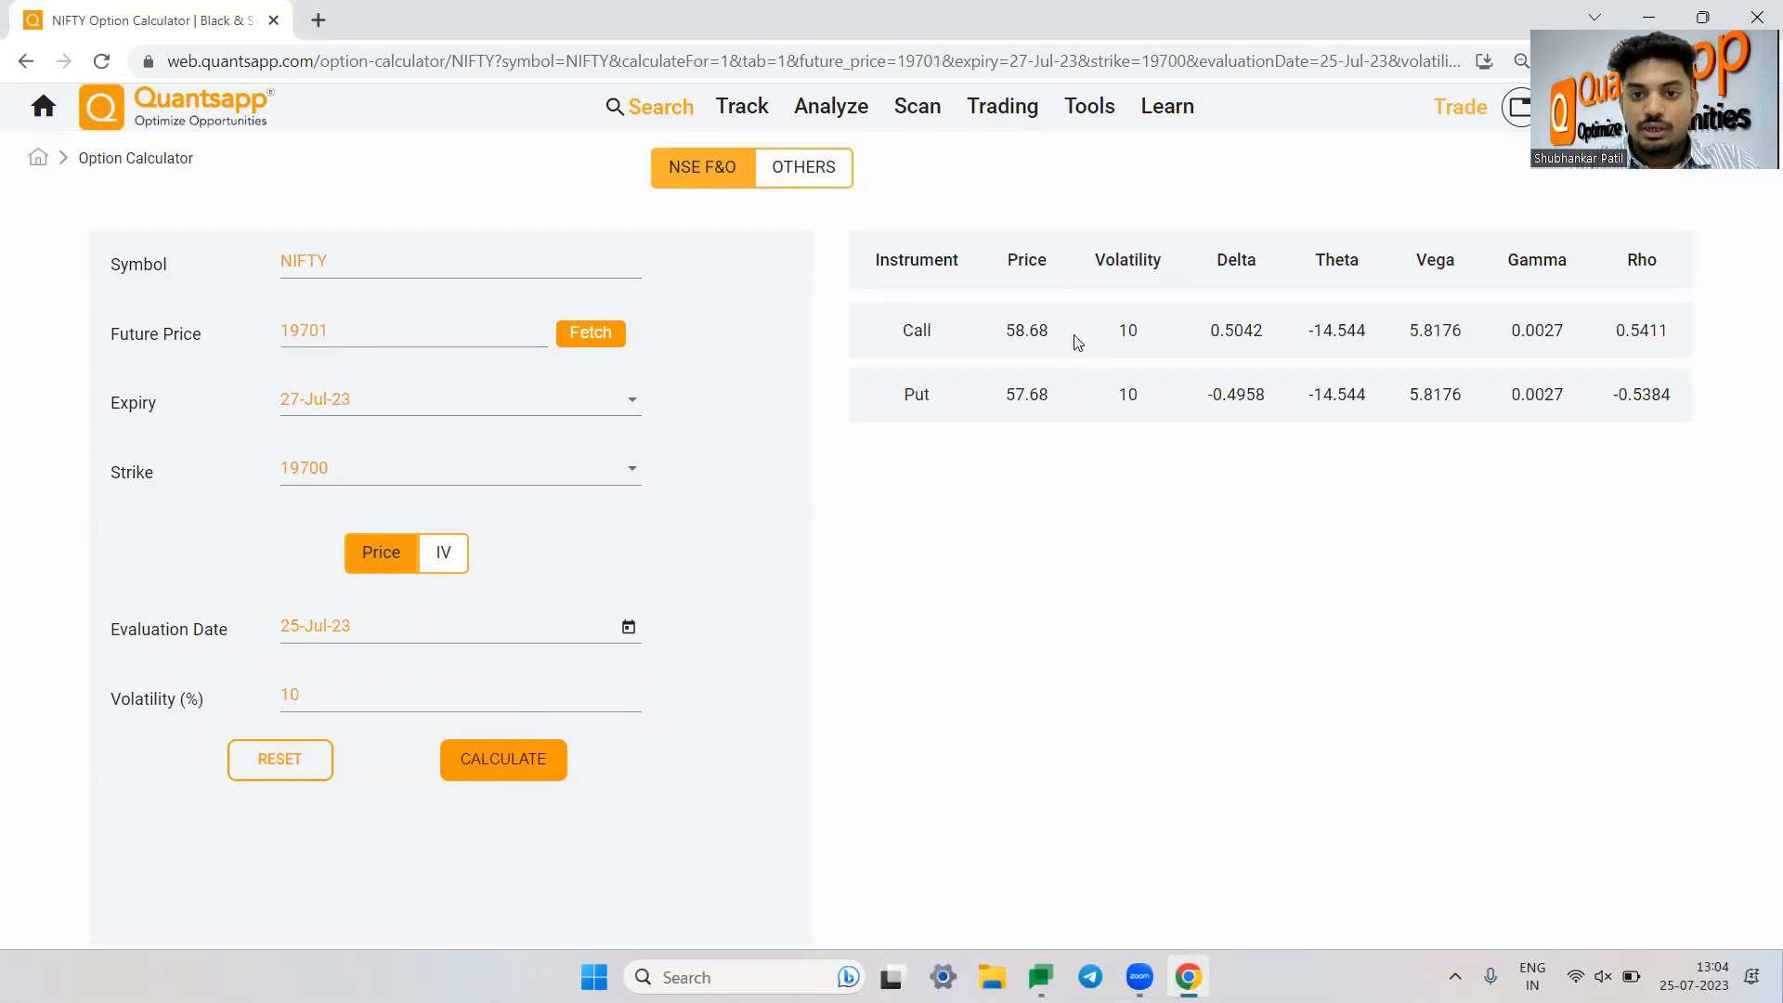
pyautogui.moveTo(1056, 336); pyautogui.dragTo(1015, 351)
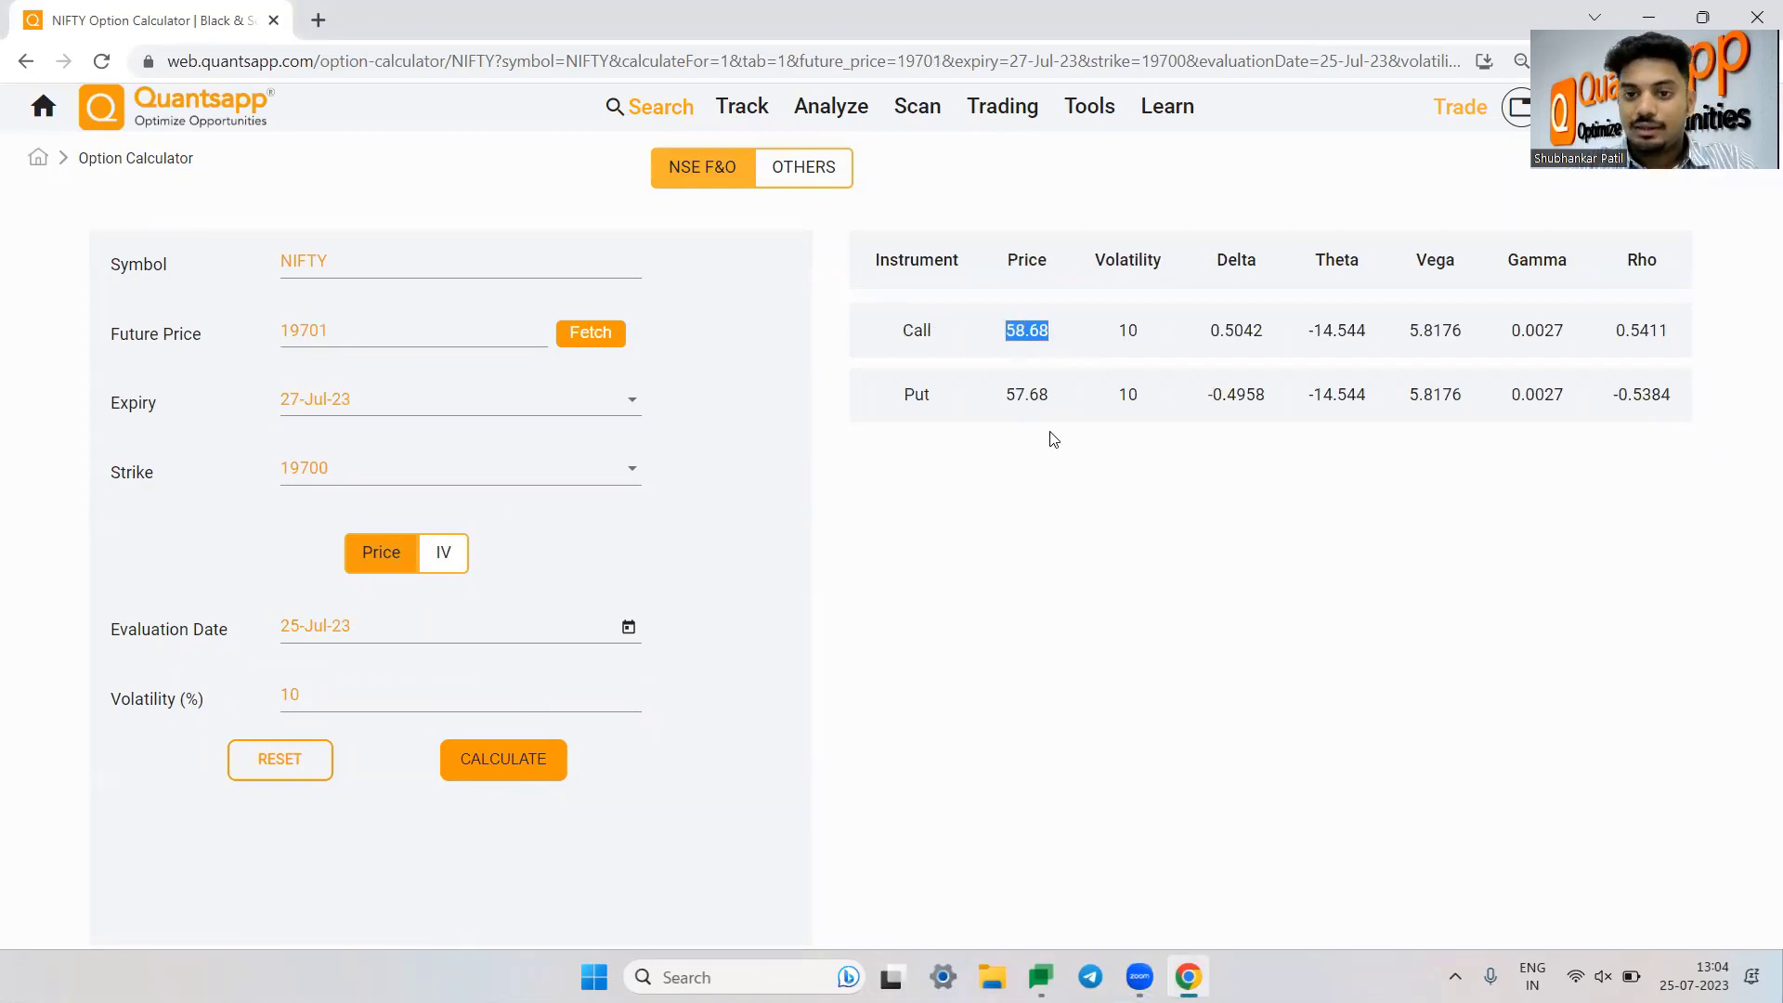
pyautogui.moveTo(1293, 338); pyautogui.dragTo(1210, 336)
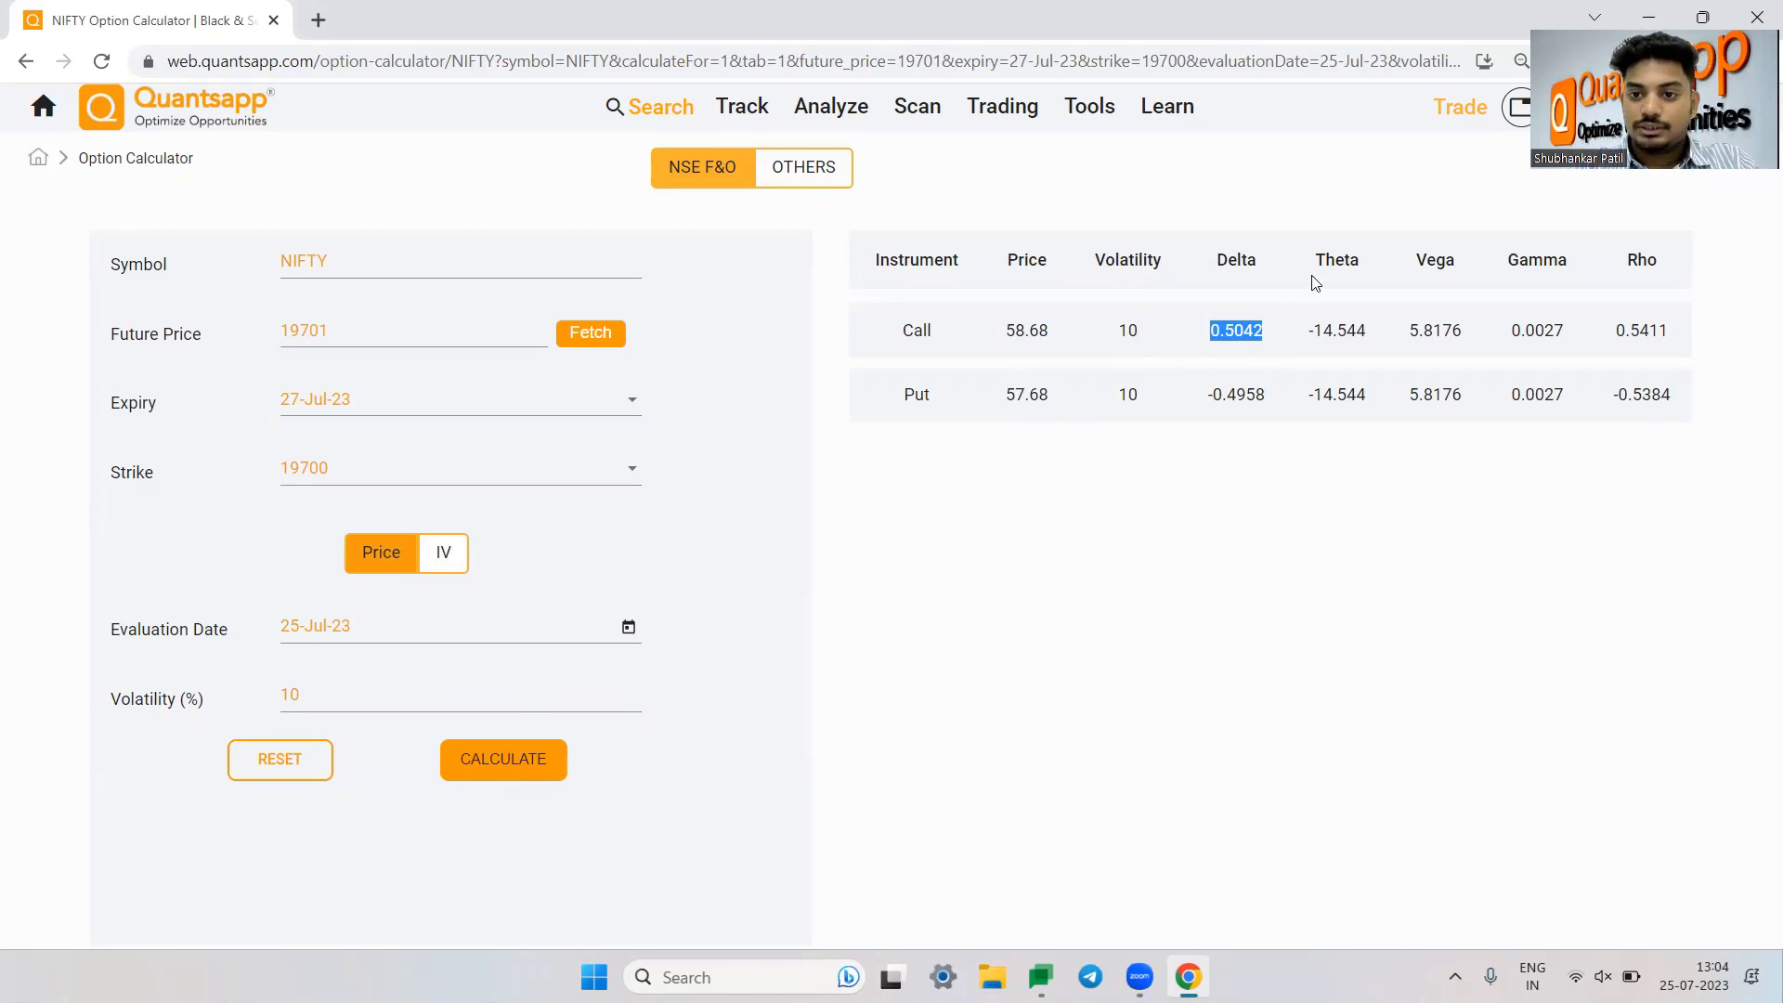
pyautogui.moveTo(1314, 279); pyautogui.dragTo(1370, 282)
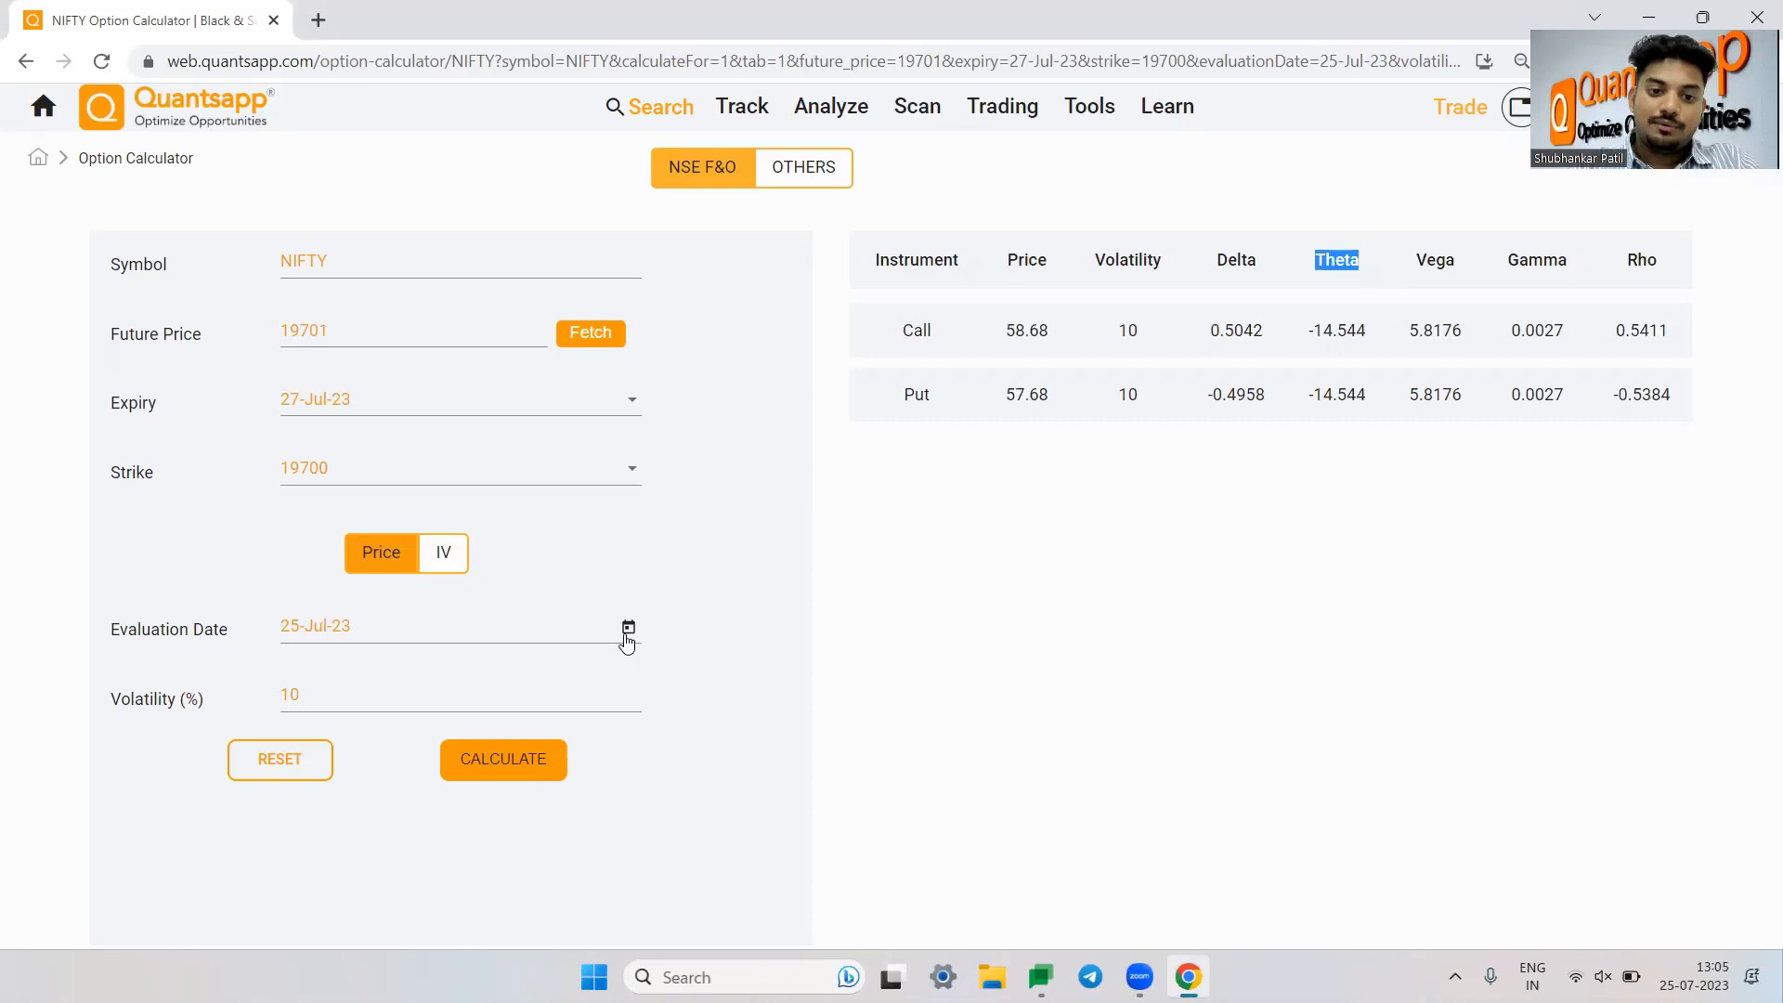
# Step: Set the evaluation date to 26-Jul-23, calculate, and highlight the call Theta and call price 41.64
pyautogui.click(628, 627)
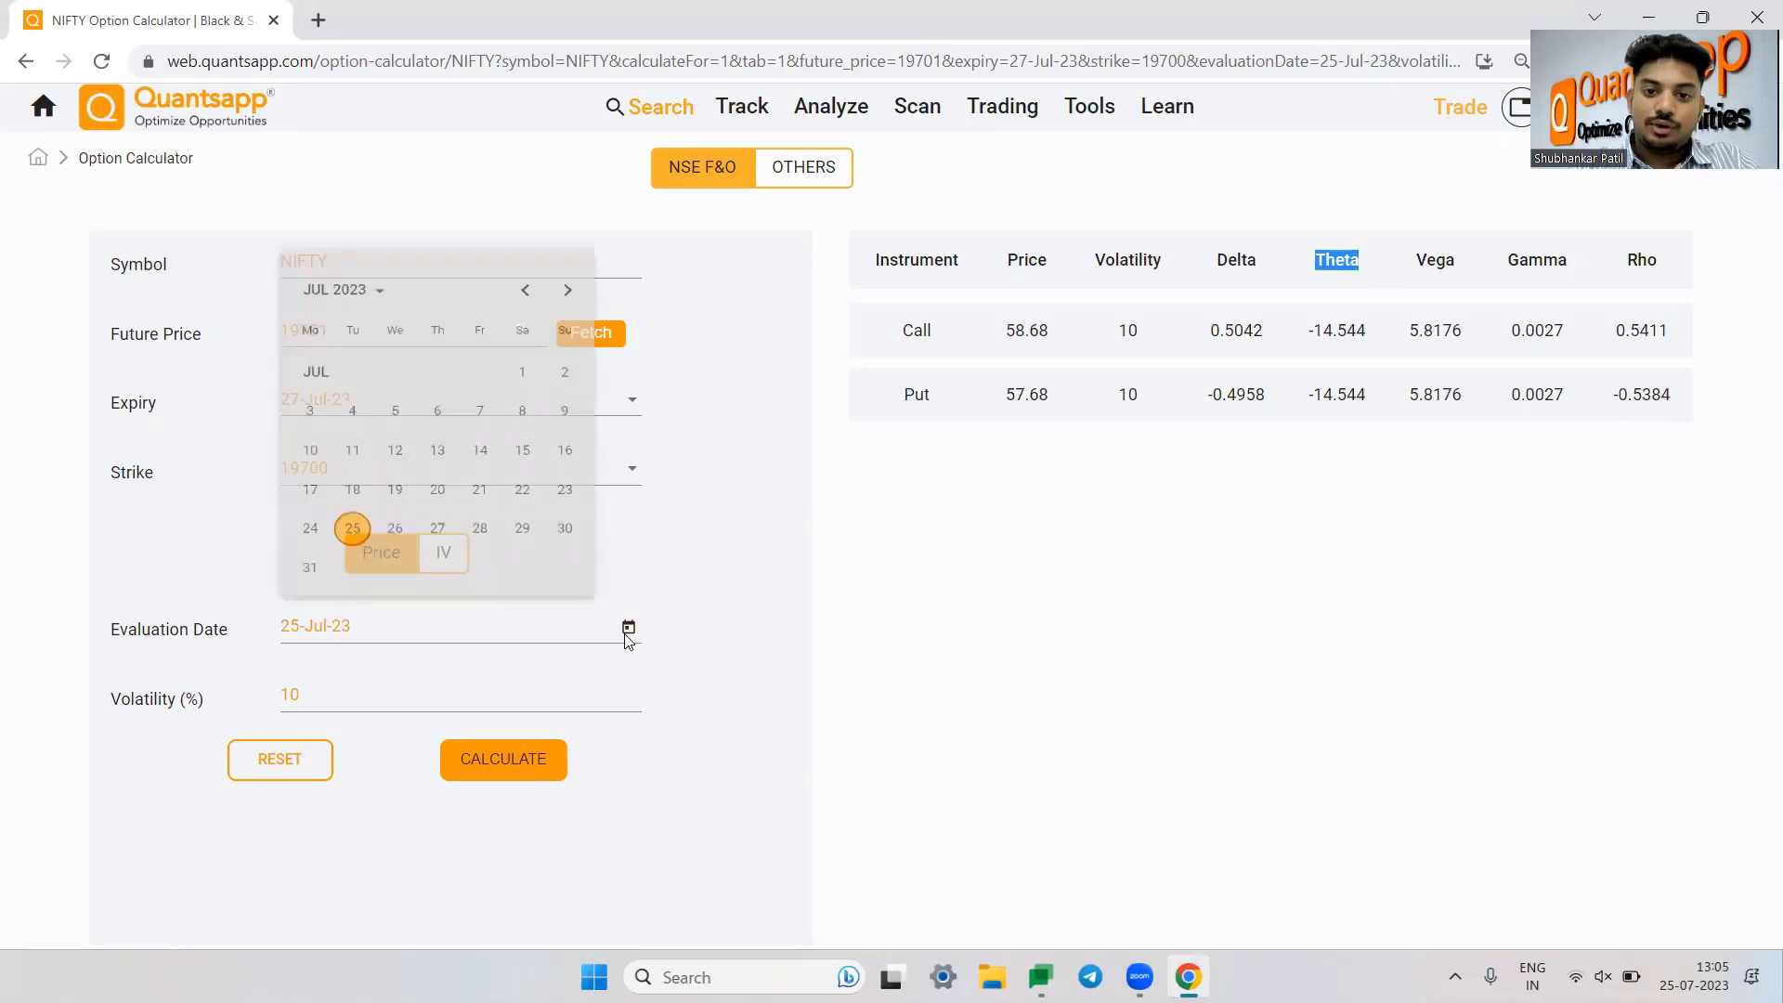
pyautogui.click(1074, 436)
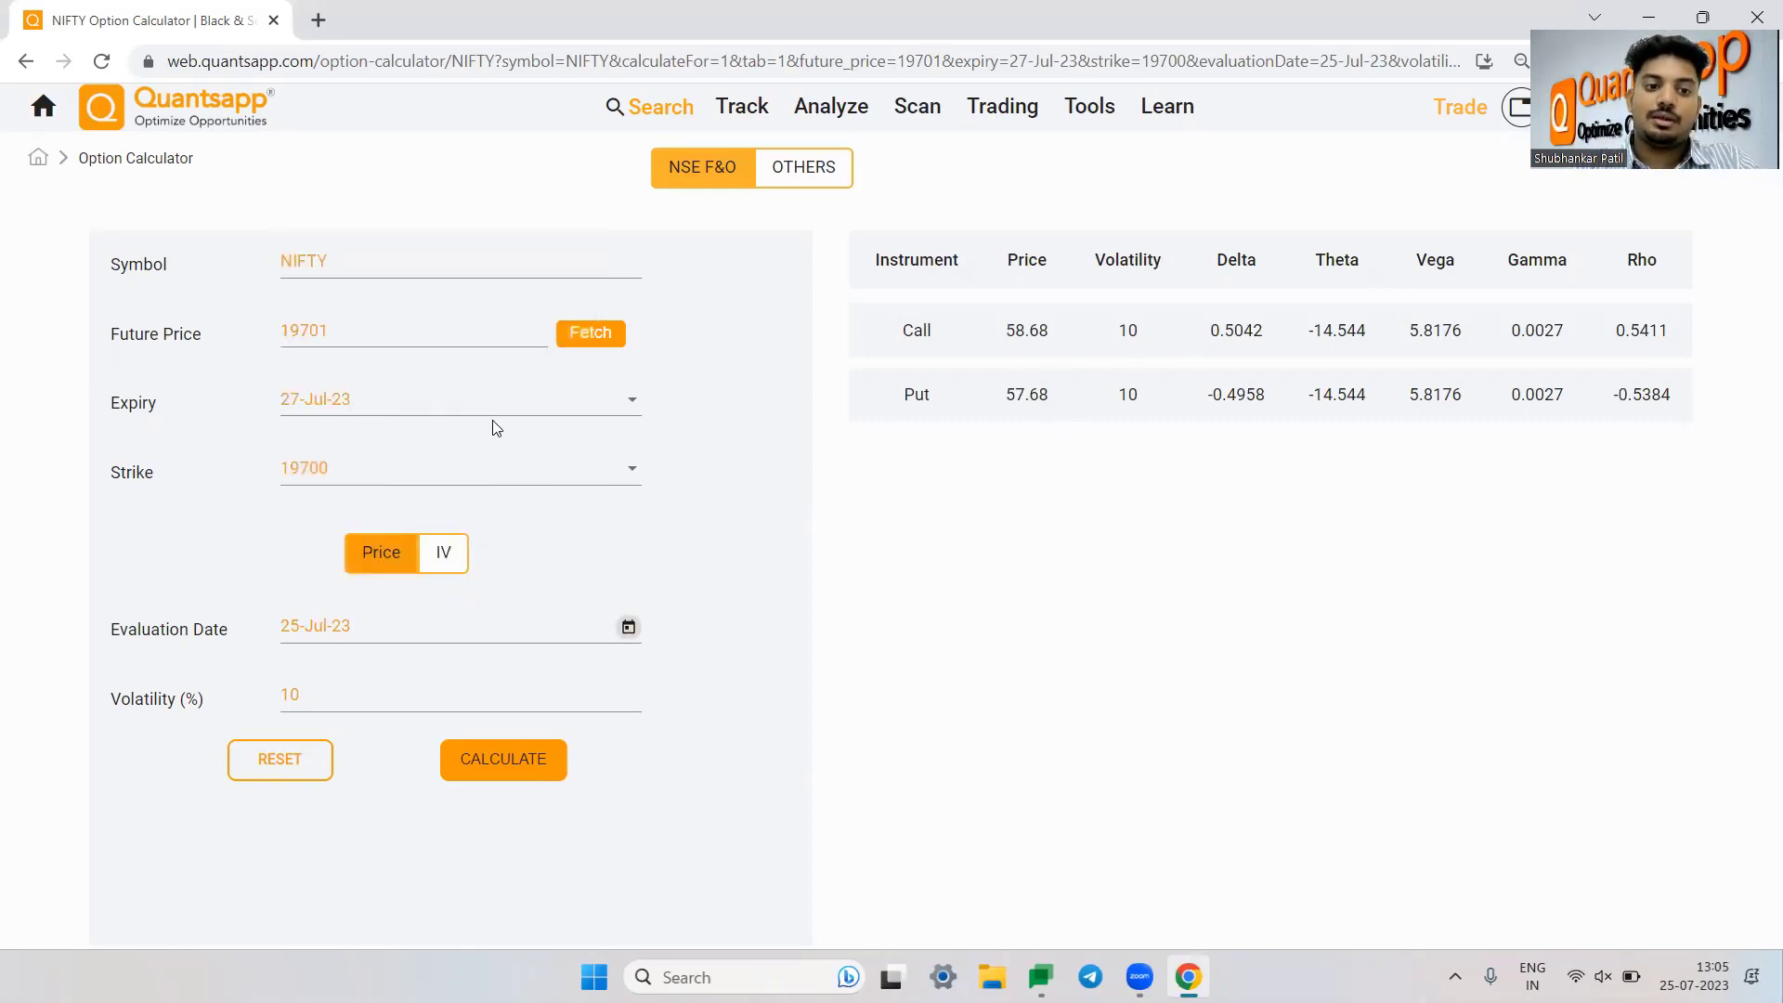
pyautogui.click(628, 627)
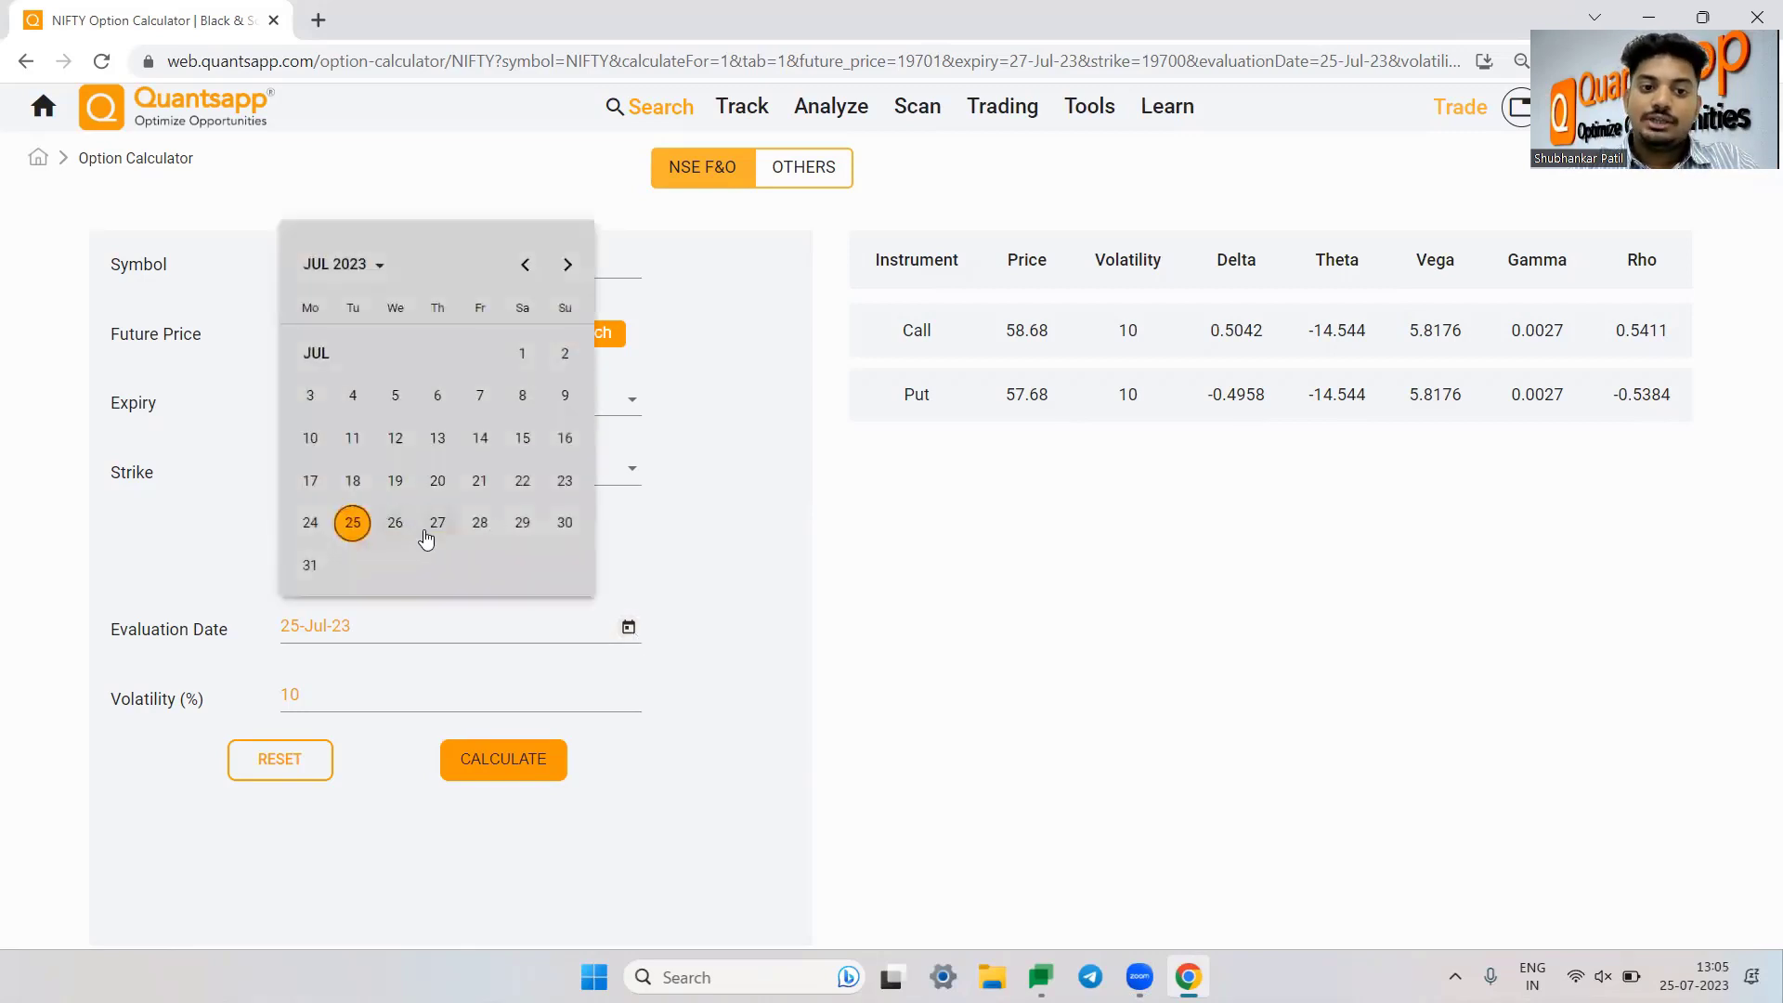
pyautogui.click(425, 532)
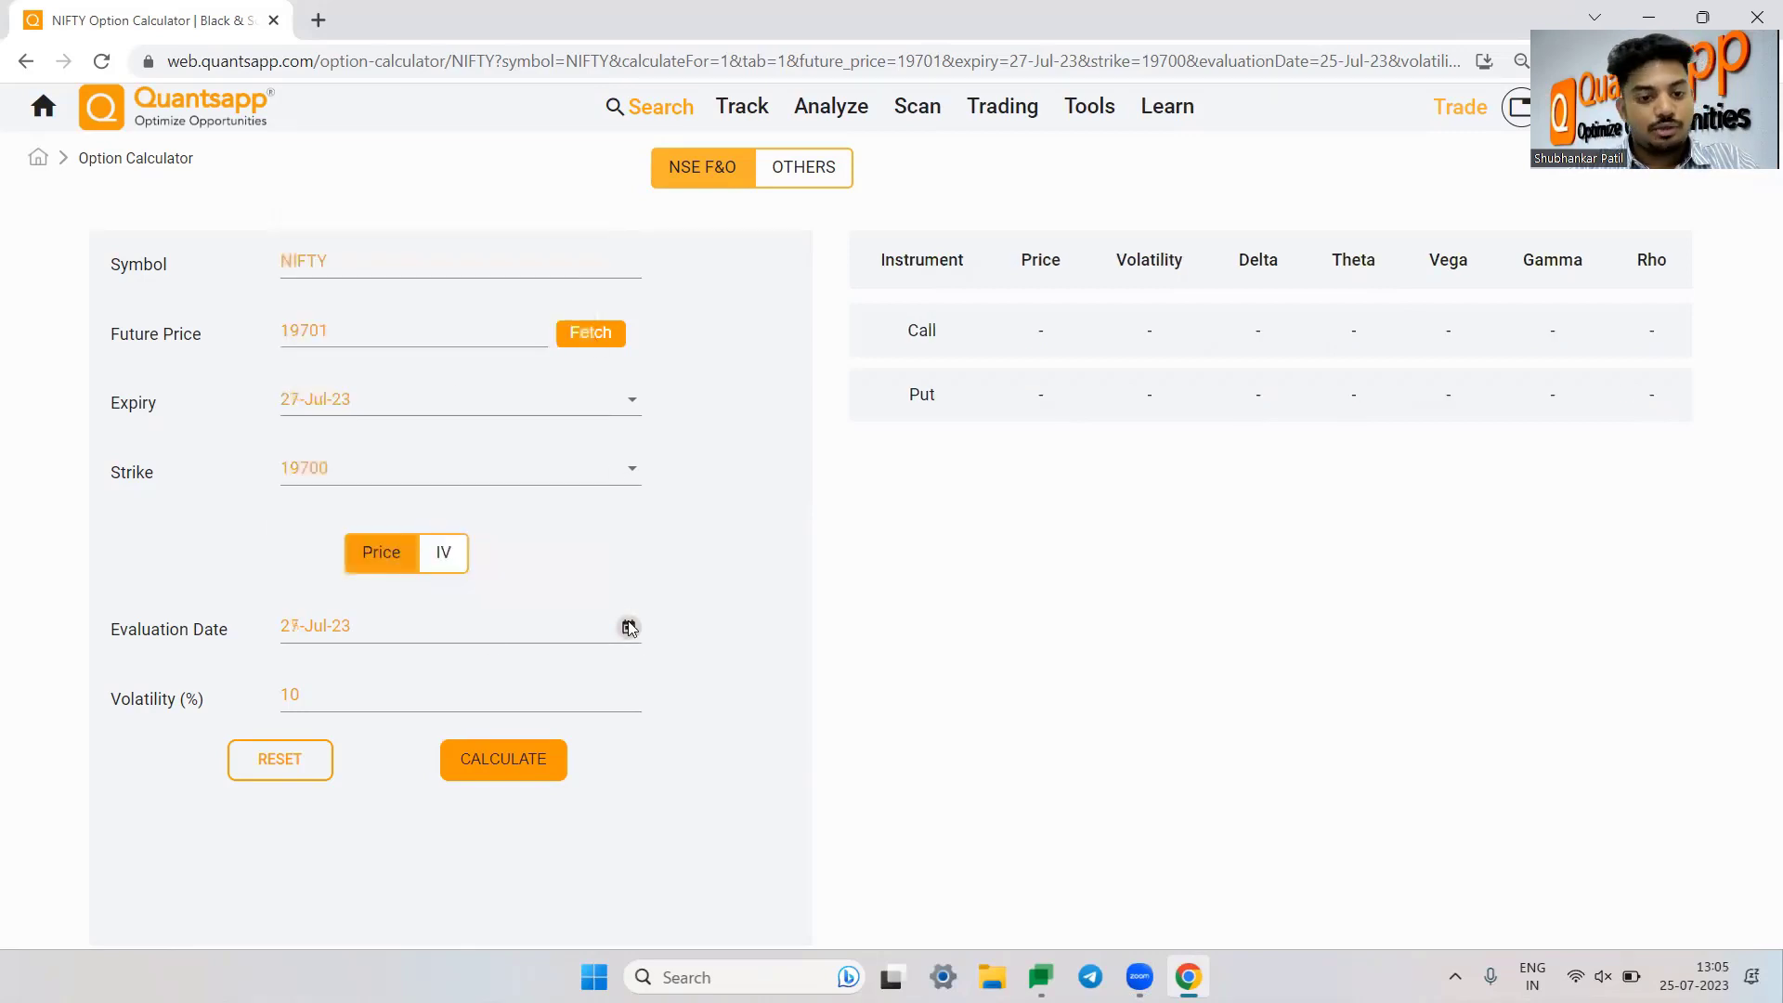
pyautogui.click(628, 628)
pyautogui.click(394, 521)
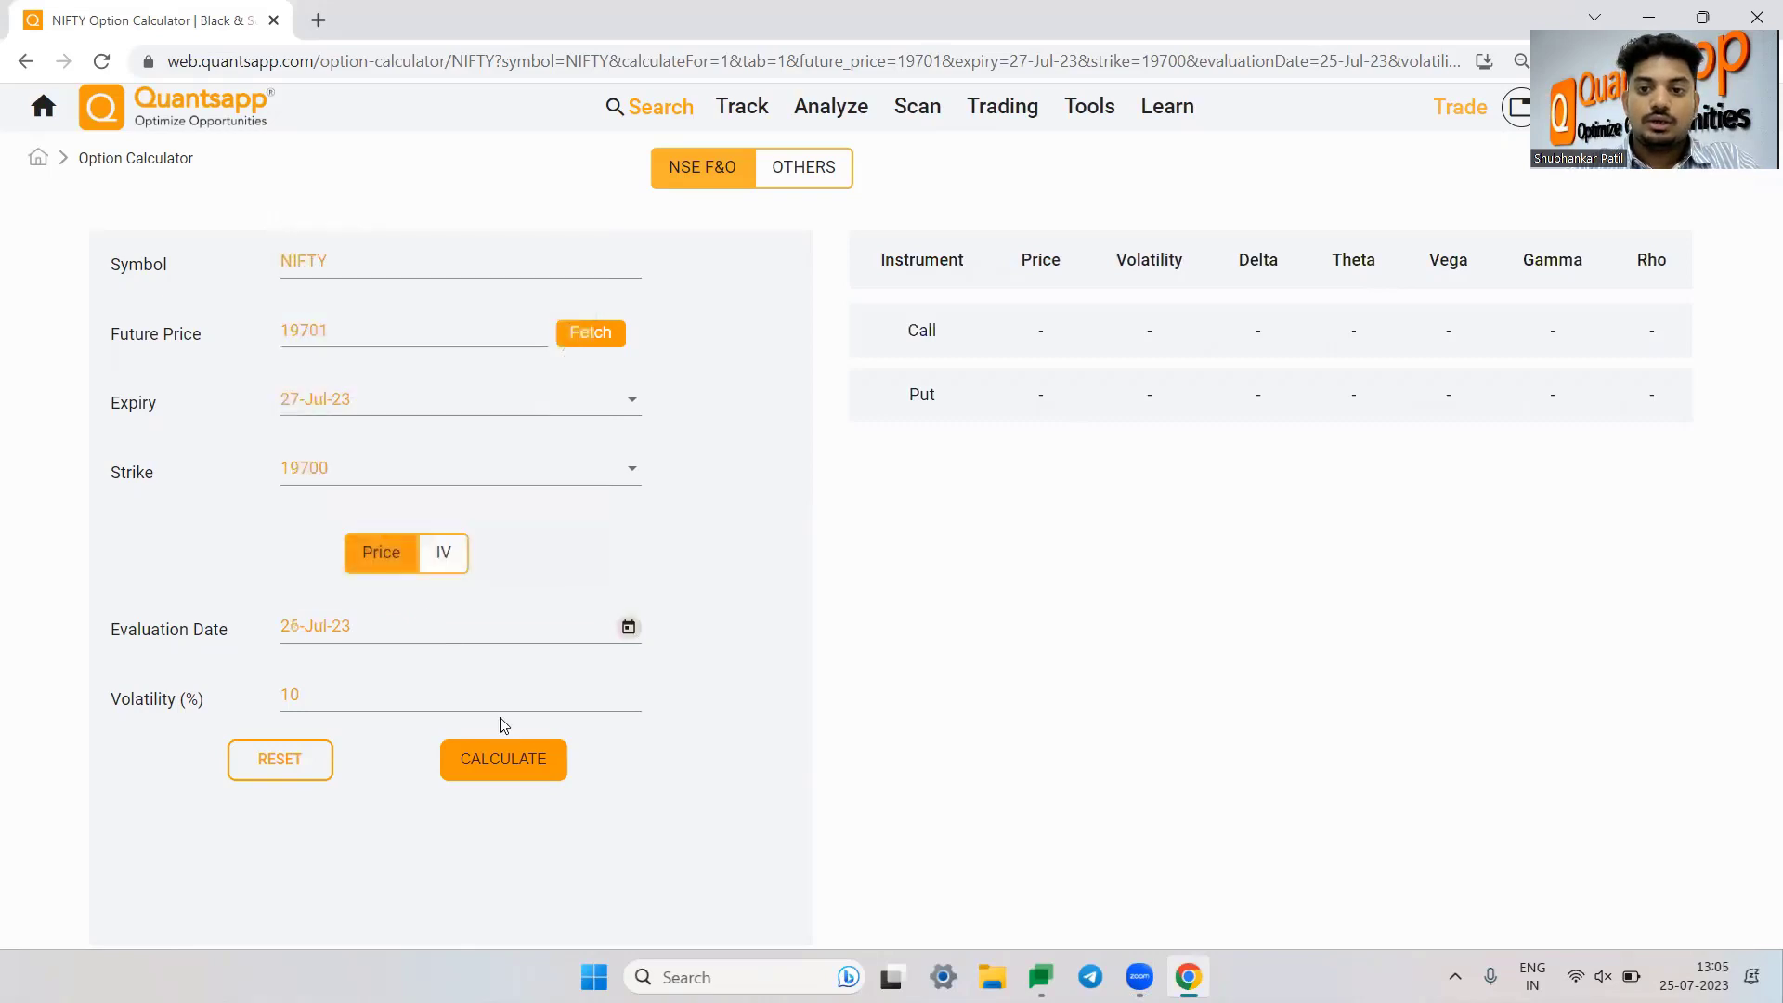
pyautogui.click(545, 776)
pyautogui.moveTo(1361, 335); pyautogui.dragTo(1316, 333)
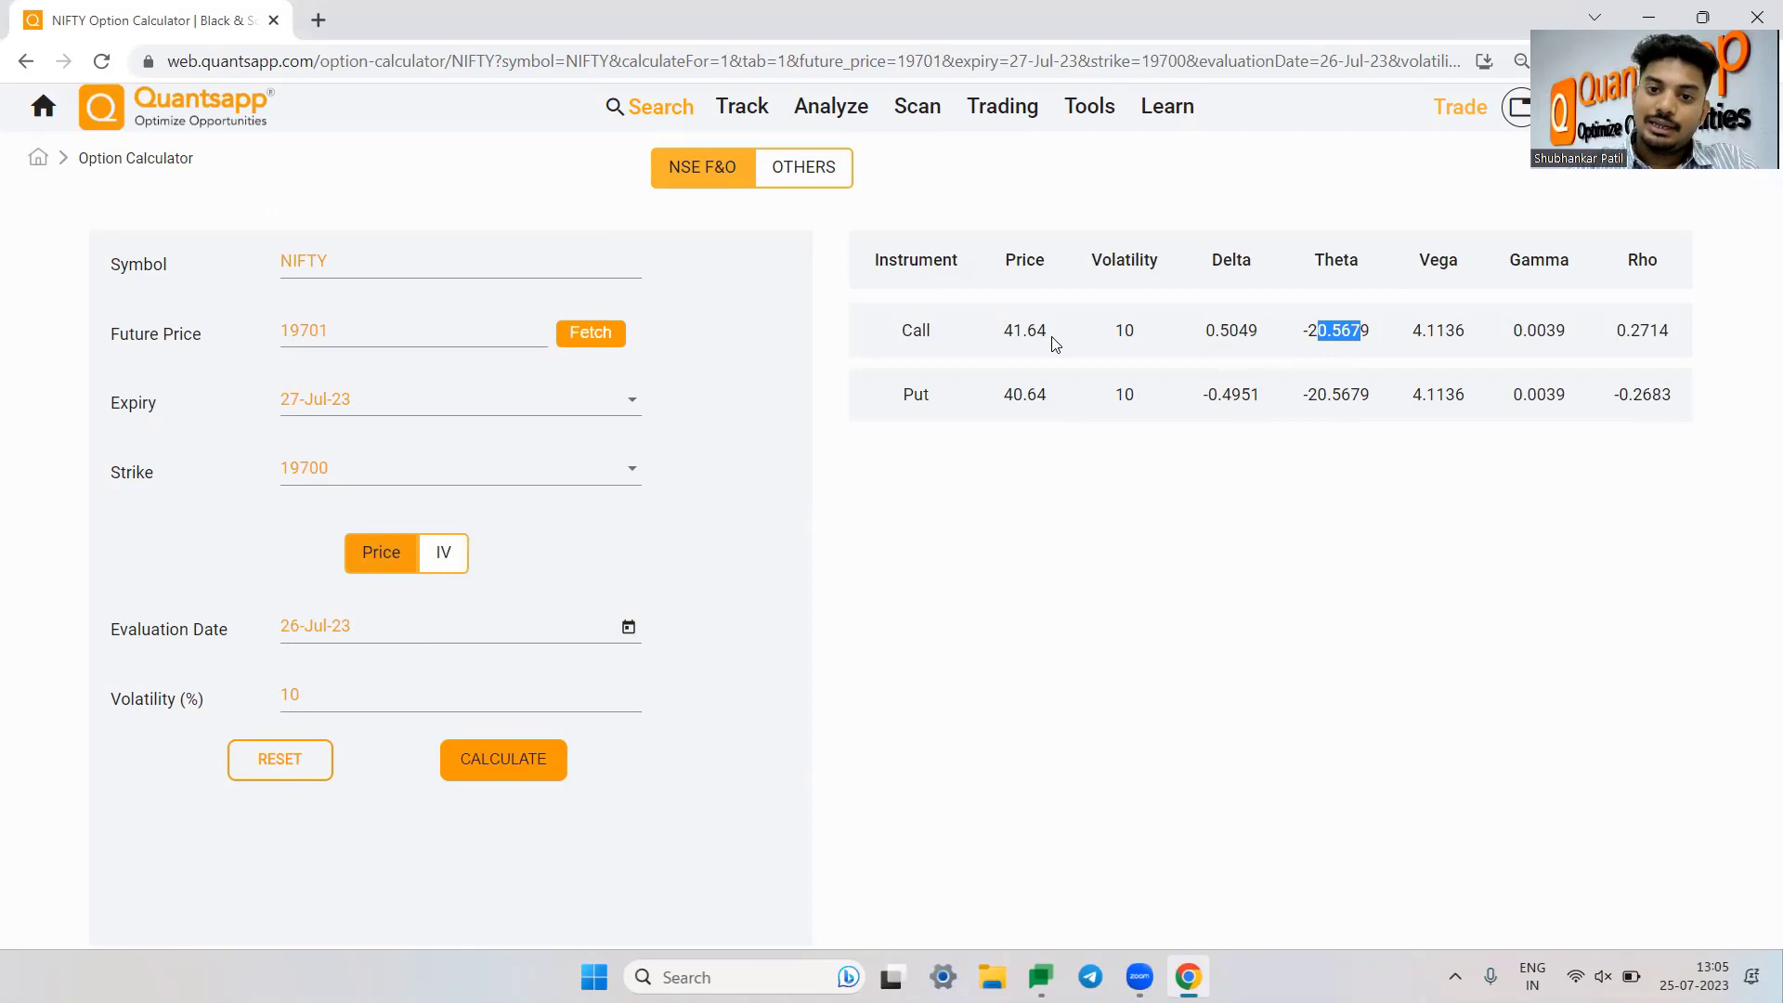
pyautogui.moveTo(1056, 344); pyautogui.dragTo(952, 344)
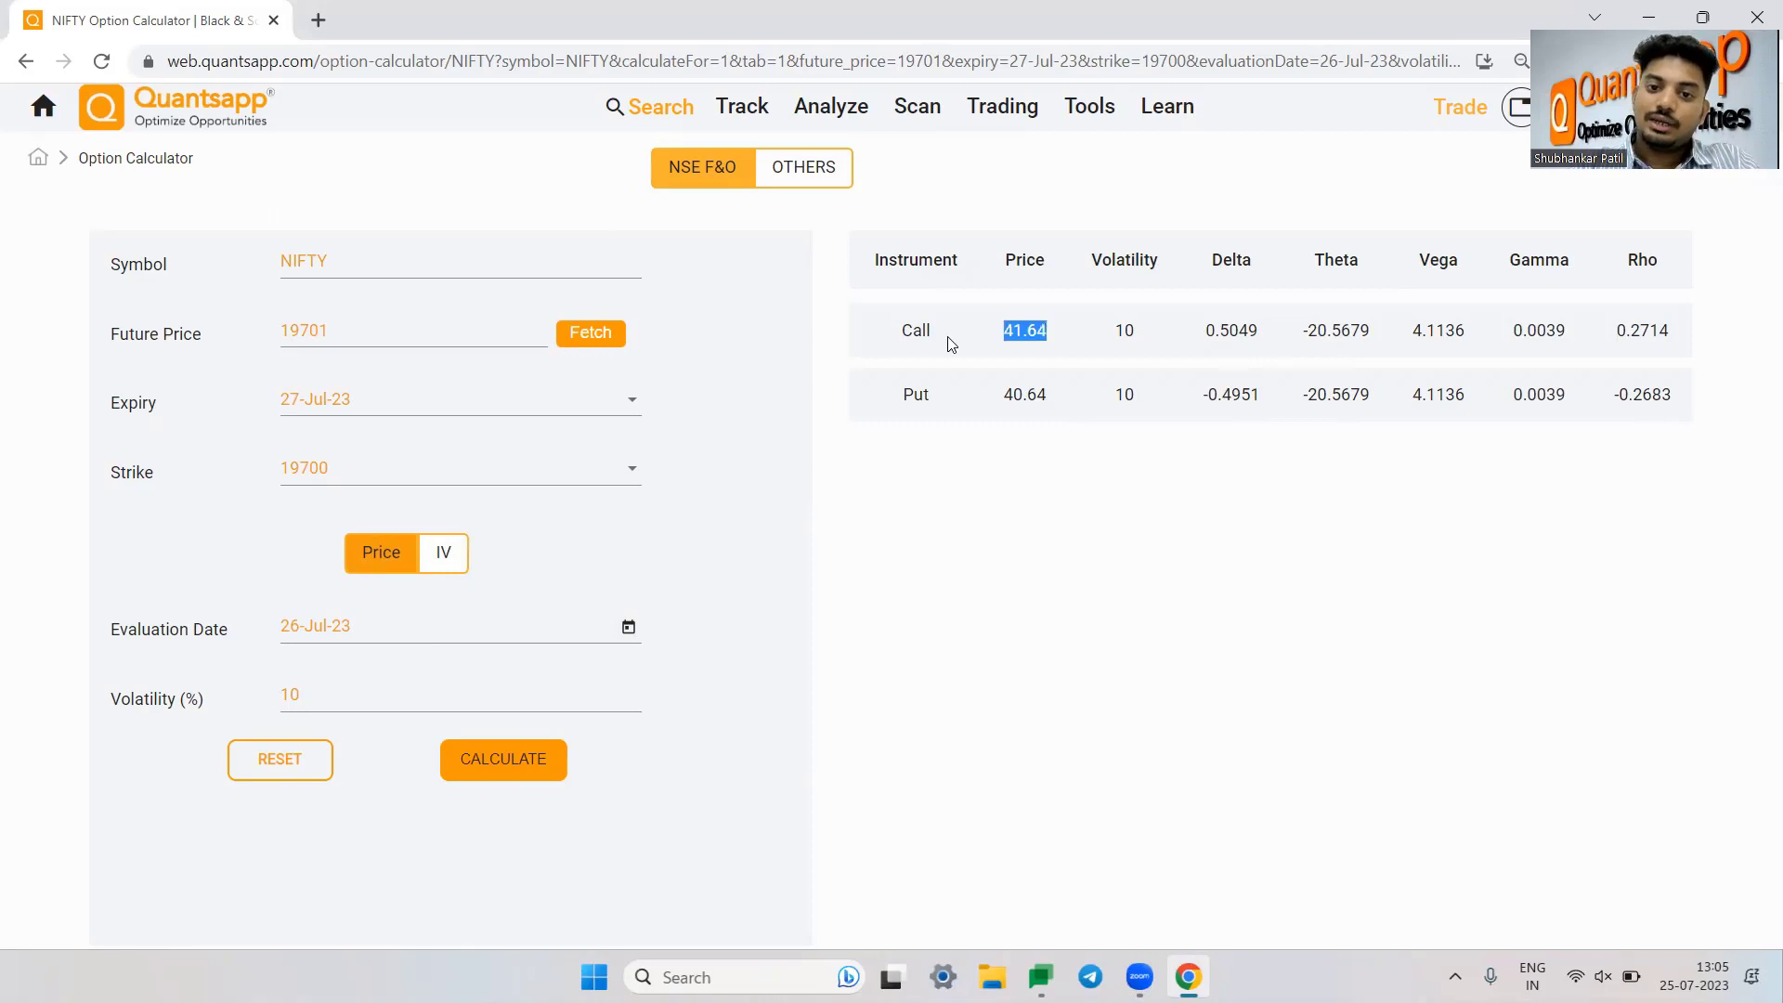
# Step: Recalculate for 25-Jul-23 to compare: call price 58.68, call Theta -14.544
pyautogui.click(628, 632)
pyautogui.click(344, 529)
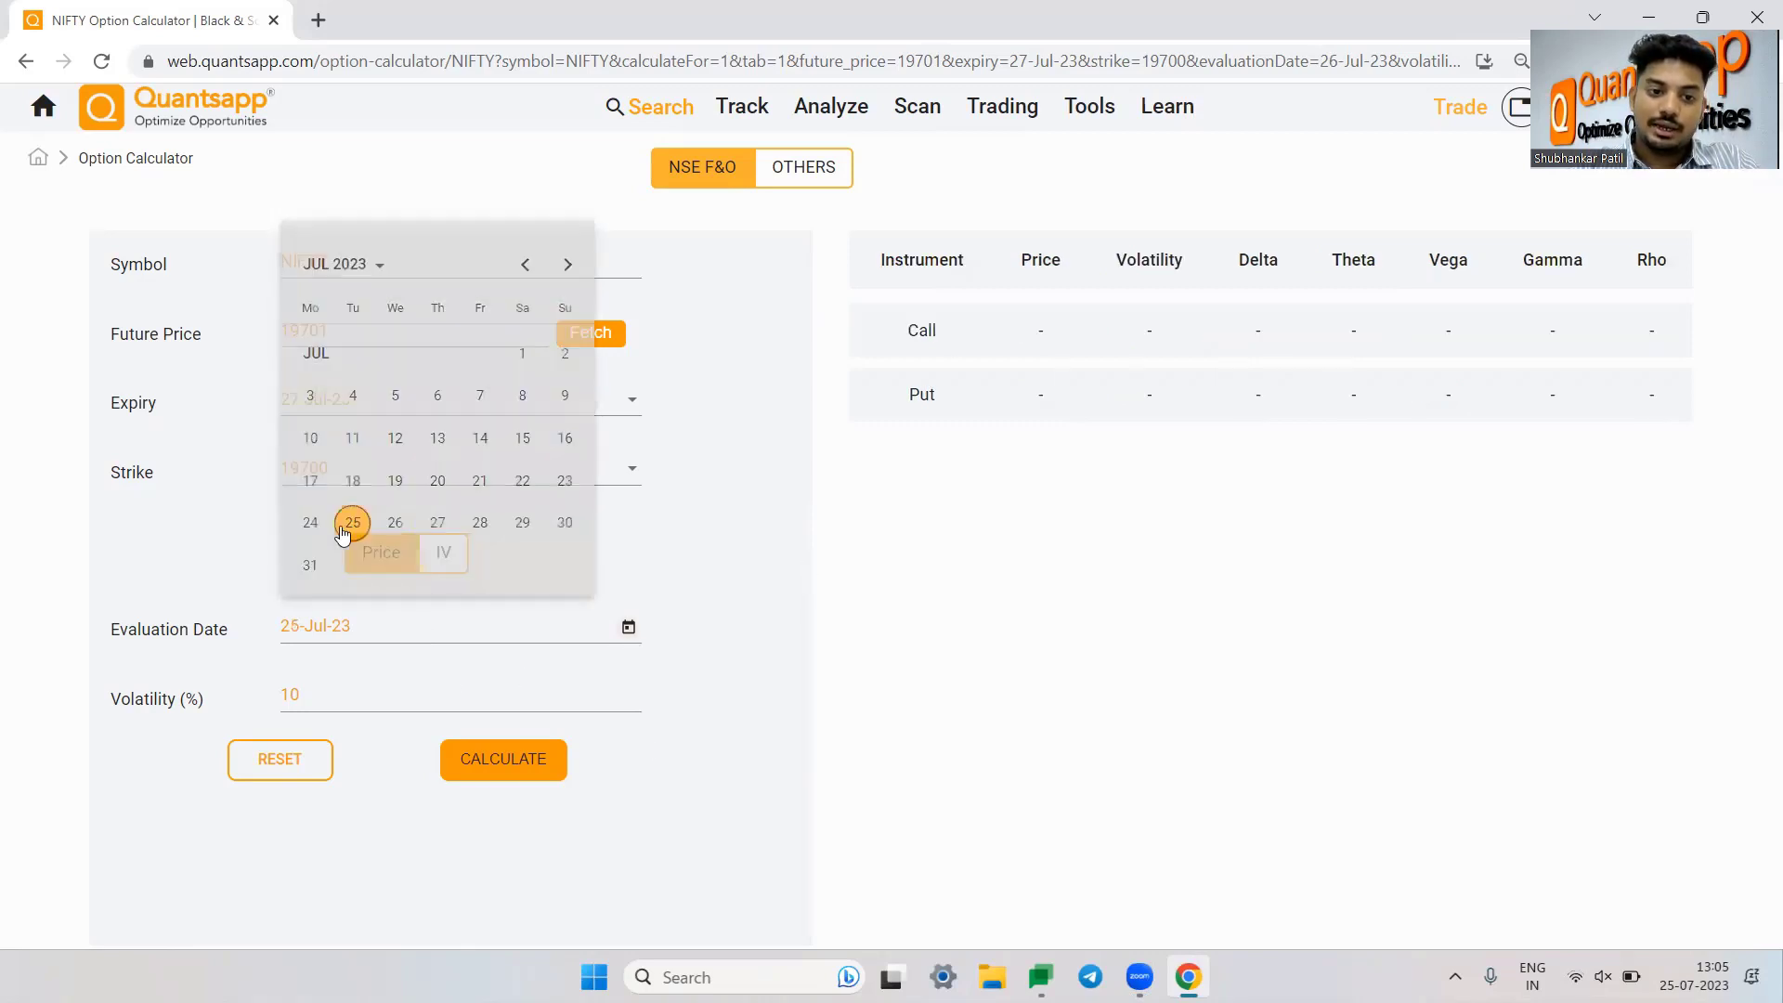
pyautogui.click(501, 778)
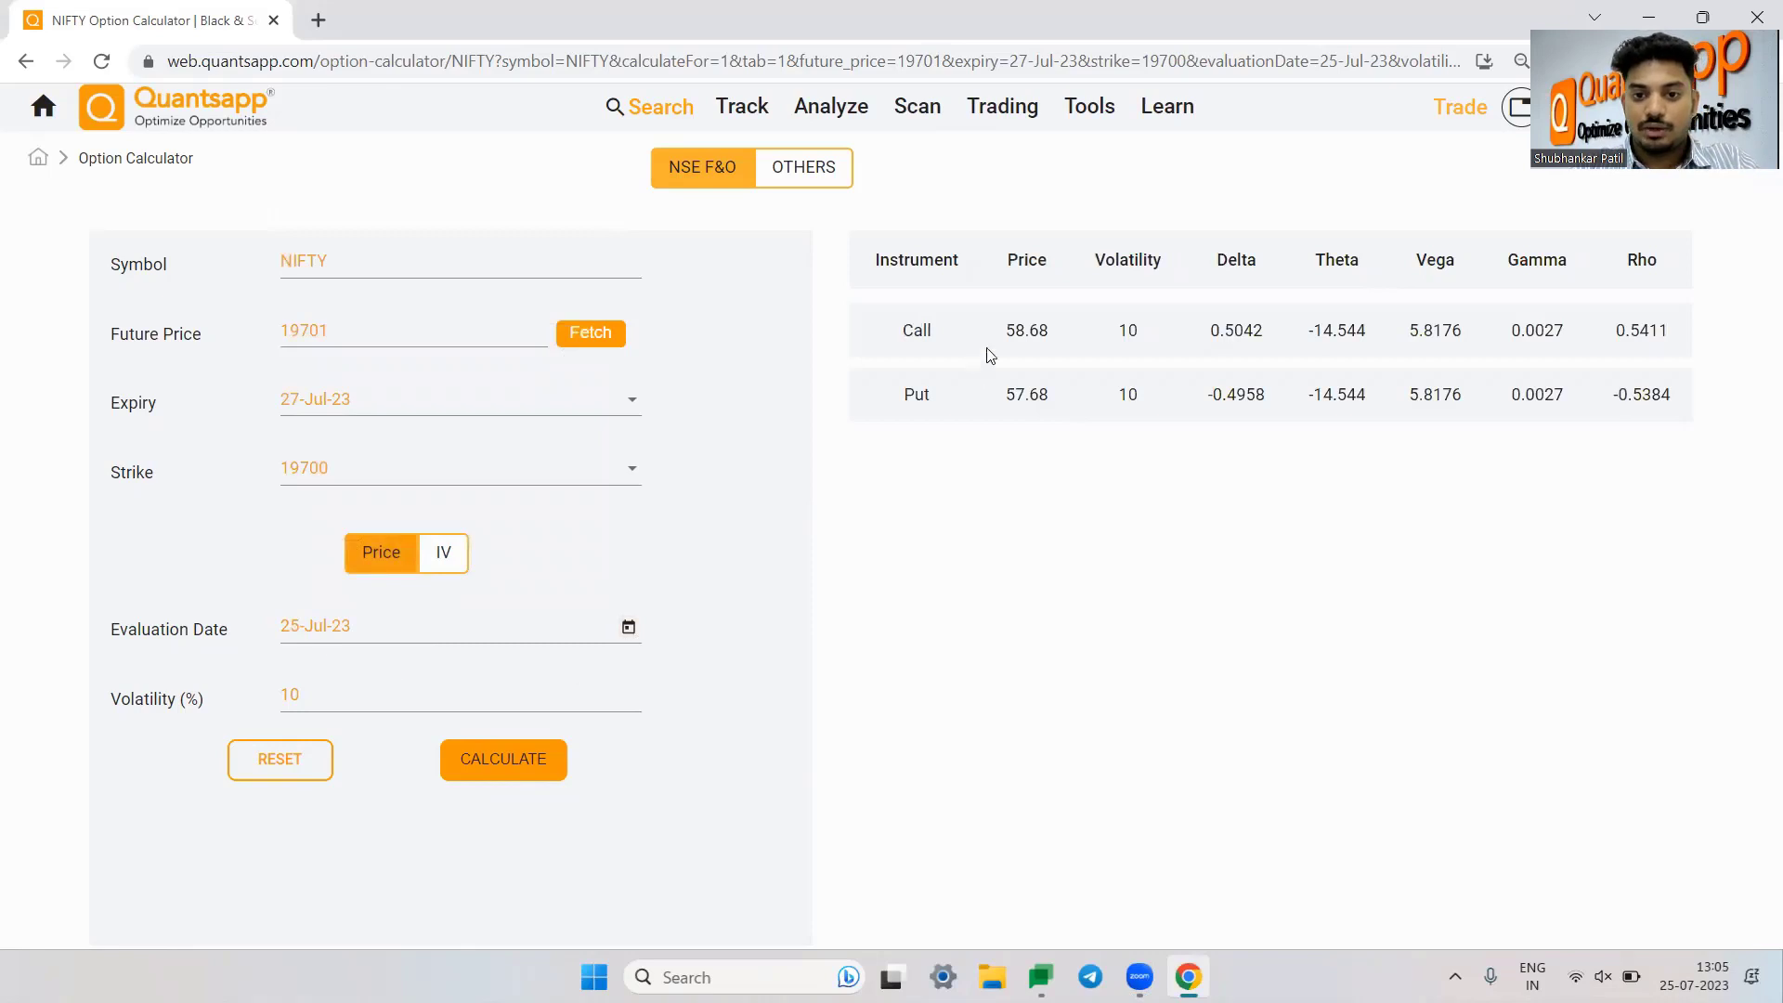
pyautogui.moveTo(1053, 332); pyautogui.dragTo(1000, 336)
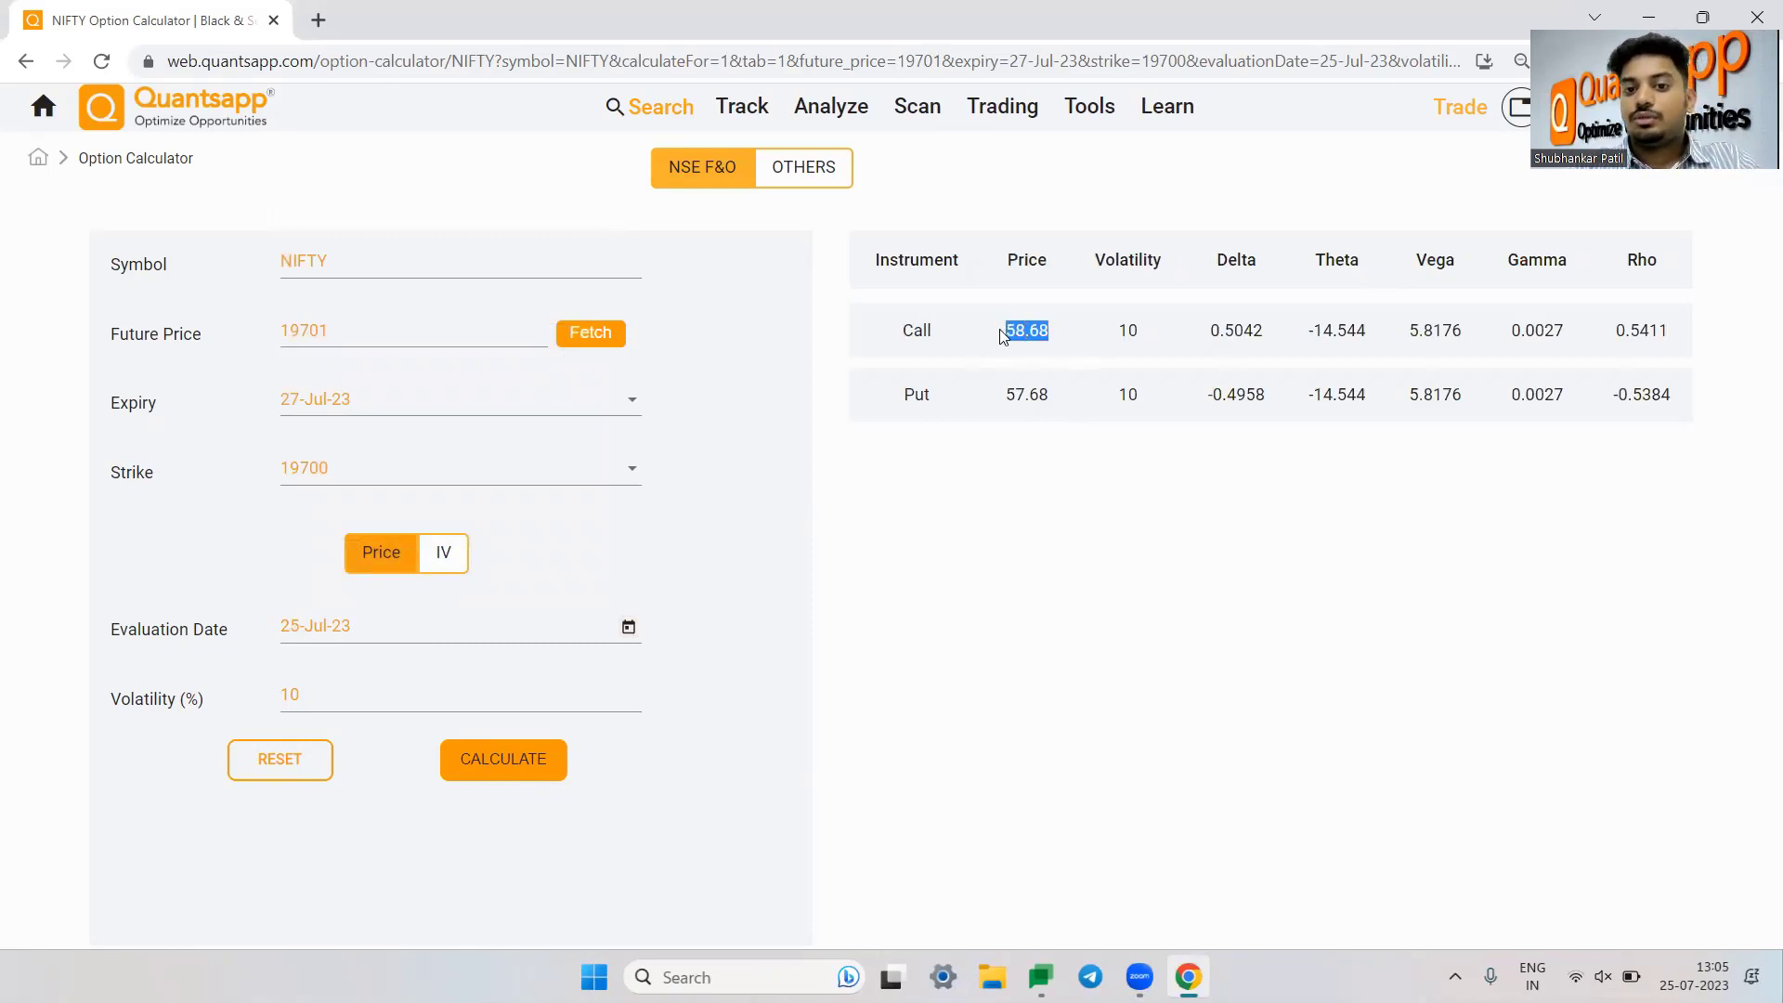
pyautogui.moveTo(1367, 333); pyautogui.dragTo(1309, 342)
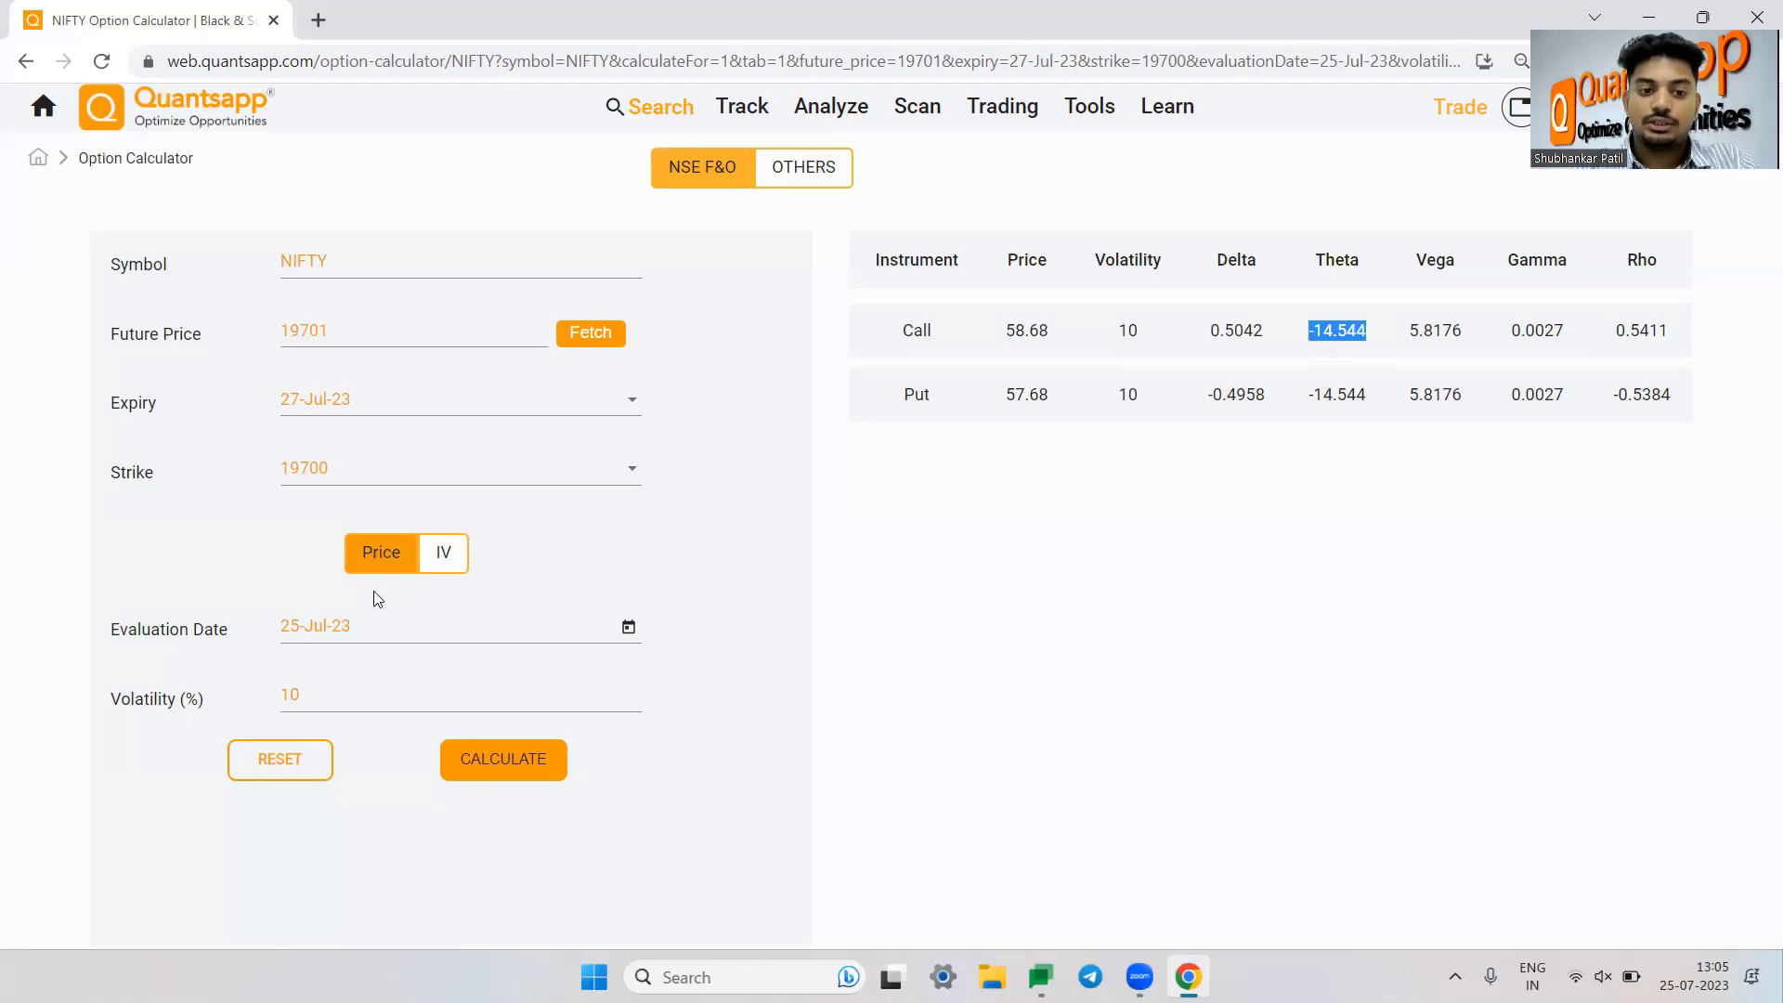
# Step: Recalculate for 26-Jul-23 again, highlight call 41.64 and its Theta, and circle the Theta and Vega columns
pyautogui.click(628, 627)
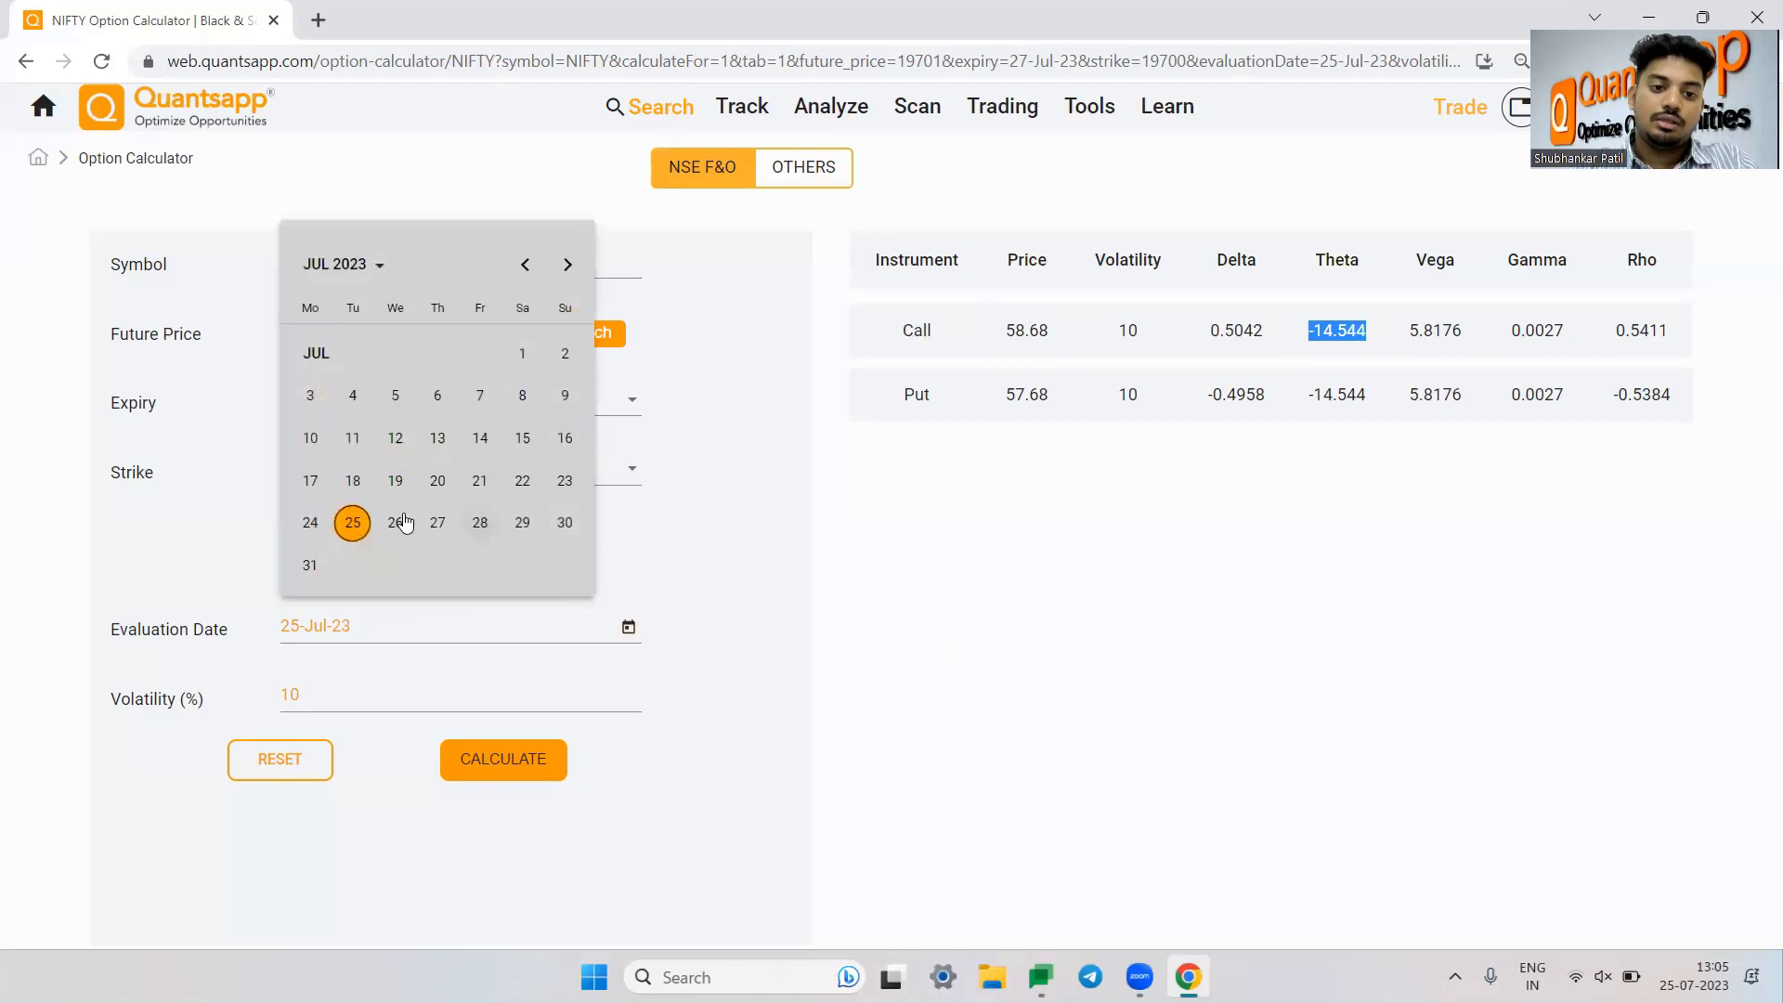
pyautogui.click(400, 523)
pyautogui.click(501, 778)
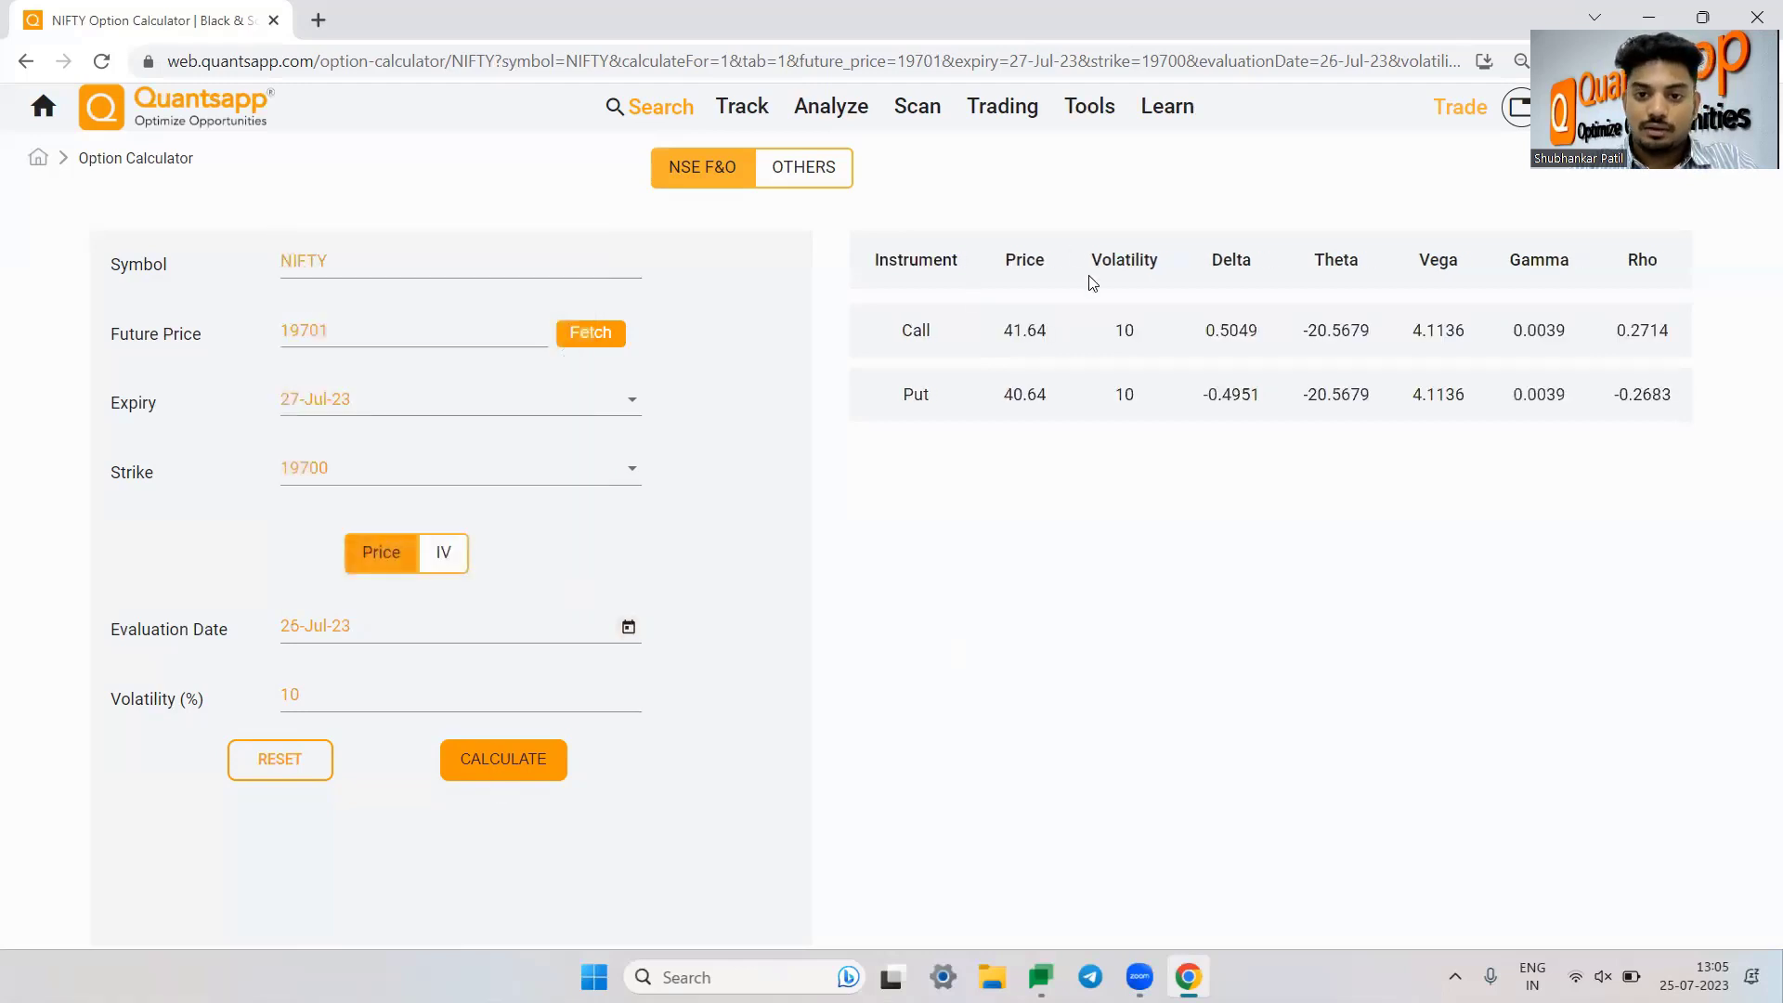
pyautogui.doubleClick(987, 342)
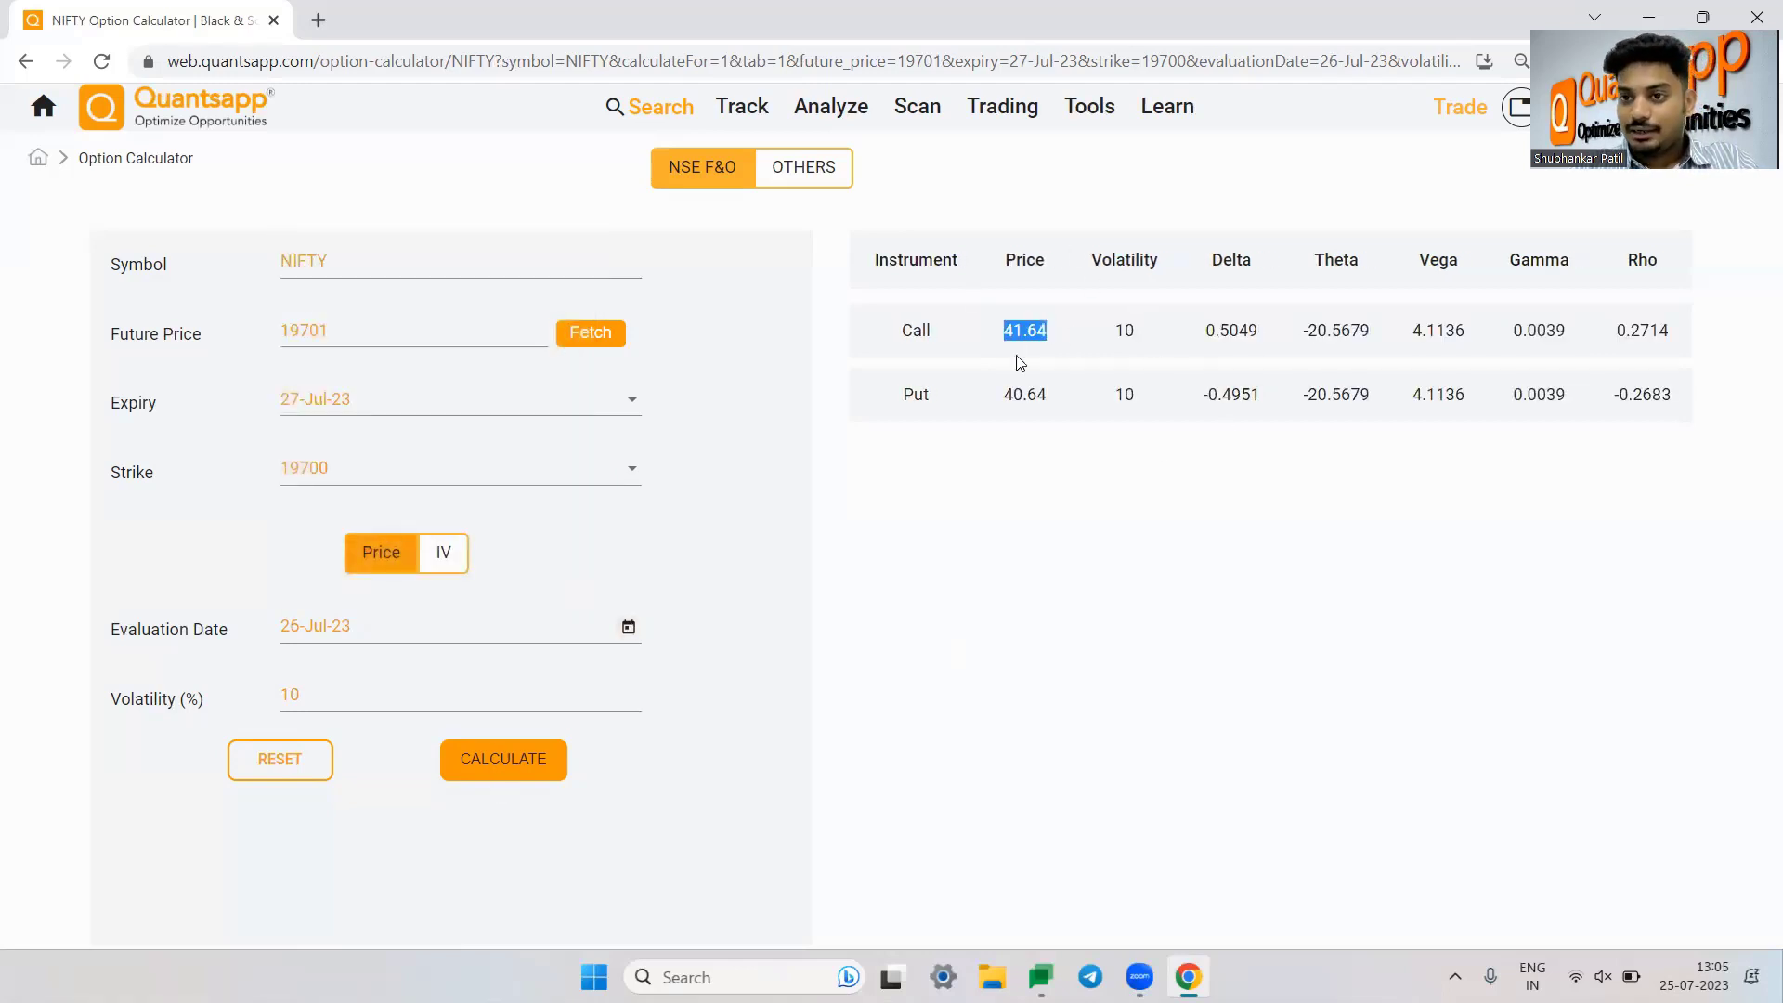
pyautogui.moveTo(1352, 336); pyautogui.dragTo(1325, 322)
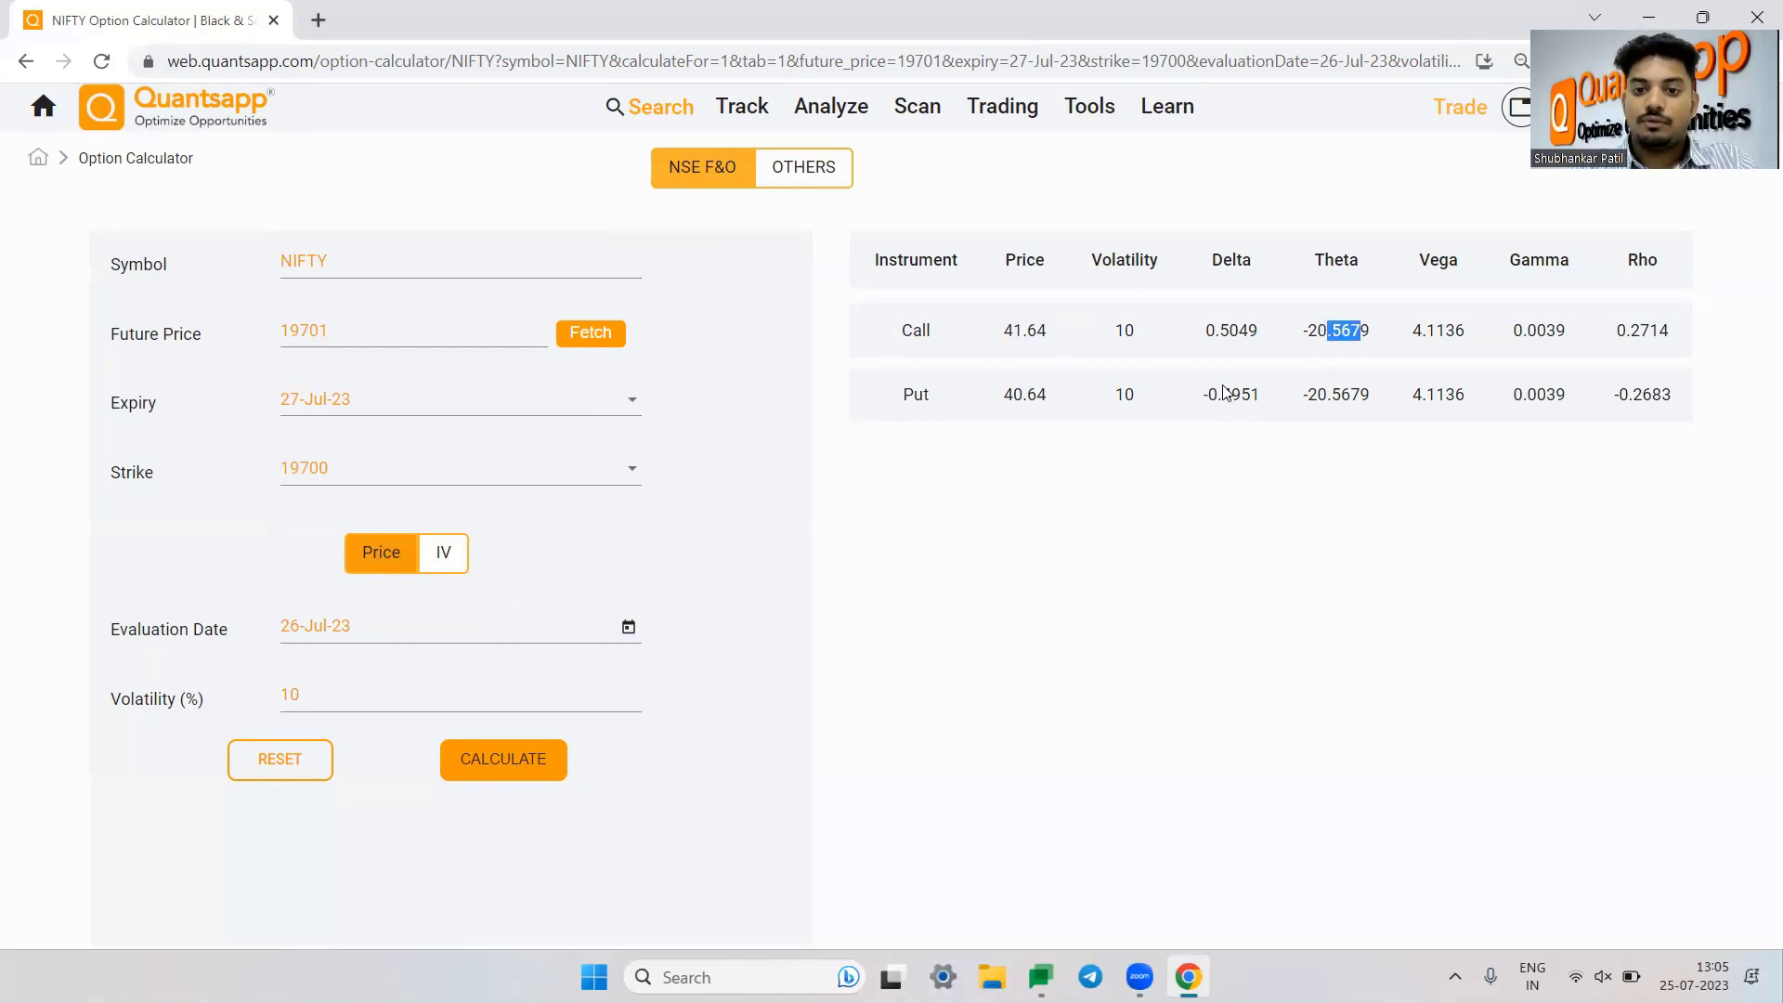
pyautogui.moveTo(1059, 336); pyautogui.dragTo(1011, 334)
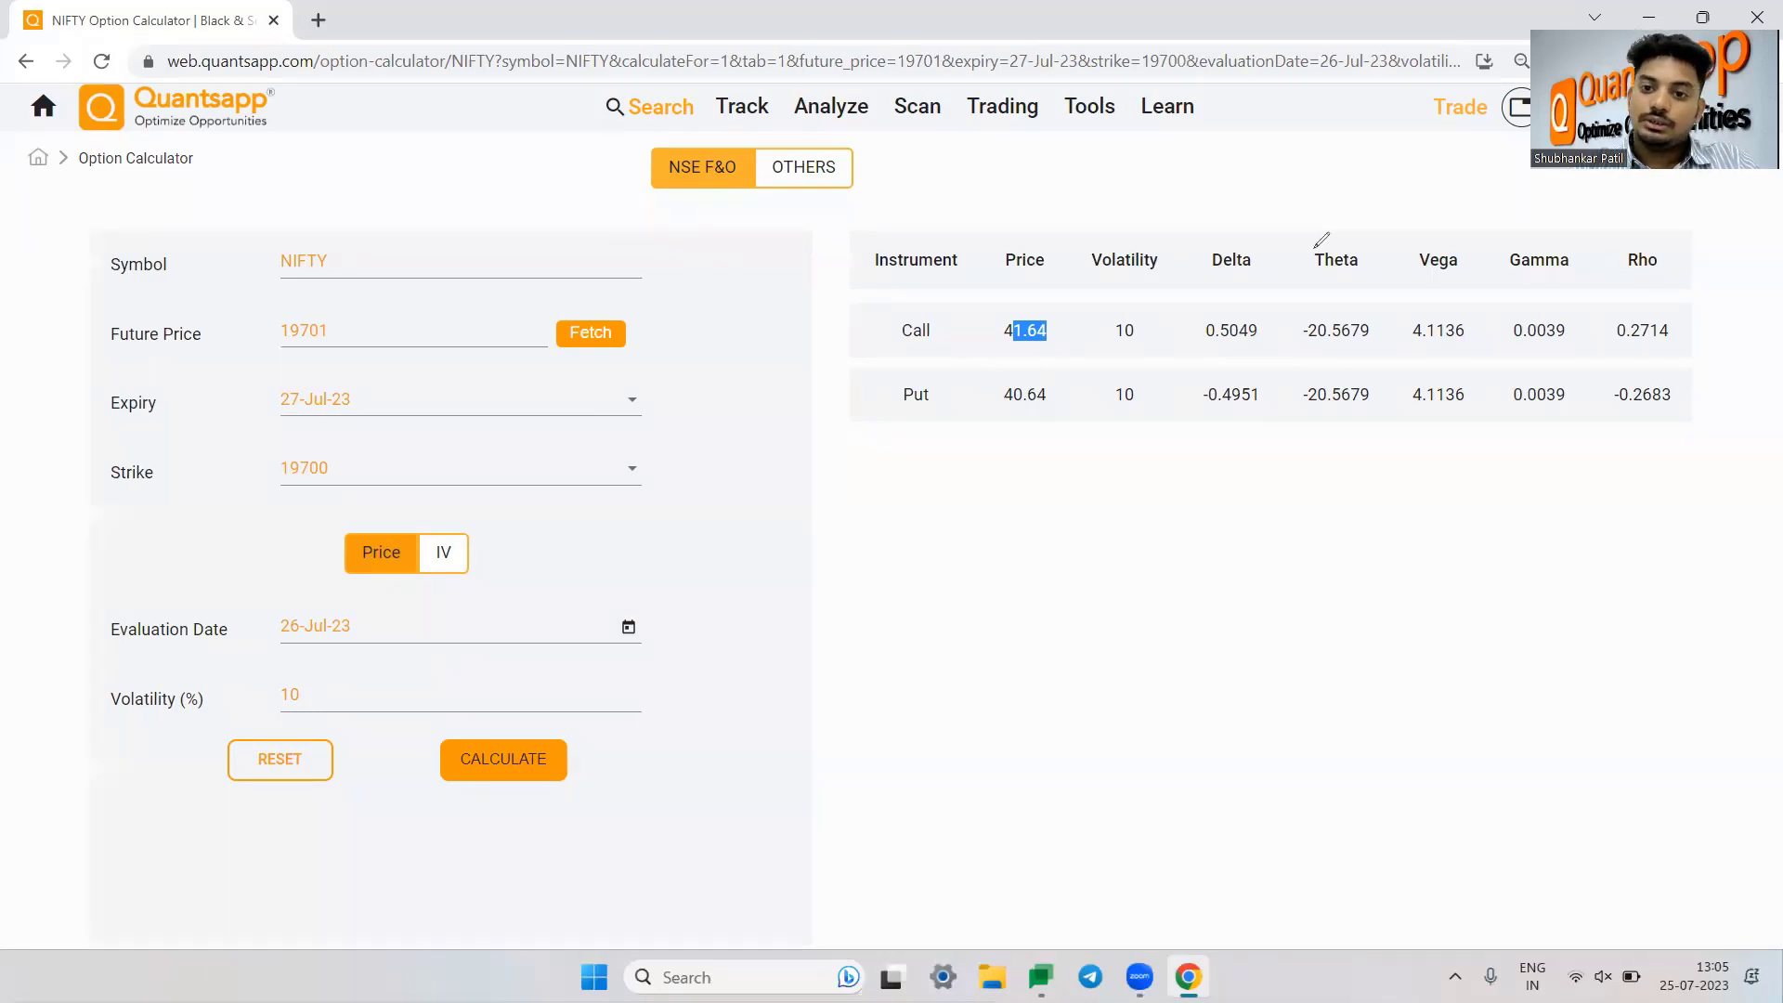
pyautogui.moveTo(1363, 237)
pyautogui.mouseDown()
pyautogui.moveTo(1281, 353)
pyautogui.moveTo(1411, 316)
pyautogui.moveTo(1386, 206)
pyautogui.mouseUp()
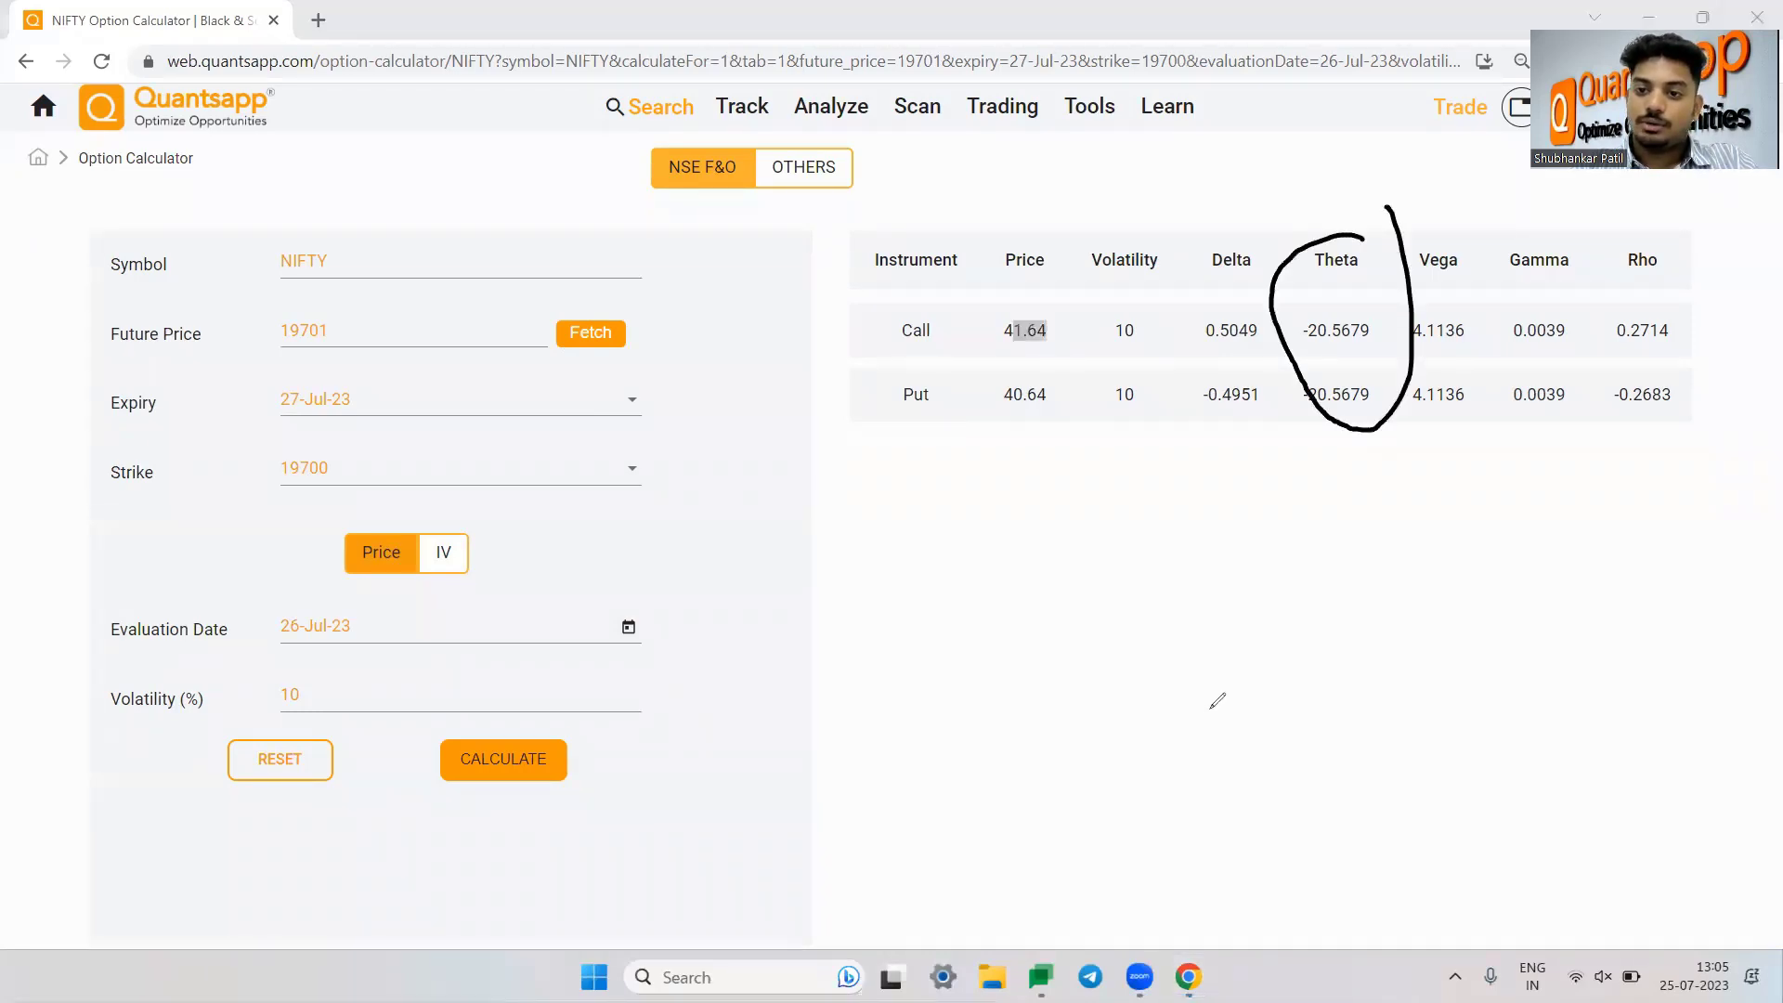
pyautogui.click(1205, 713)
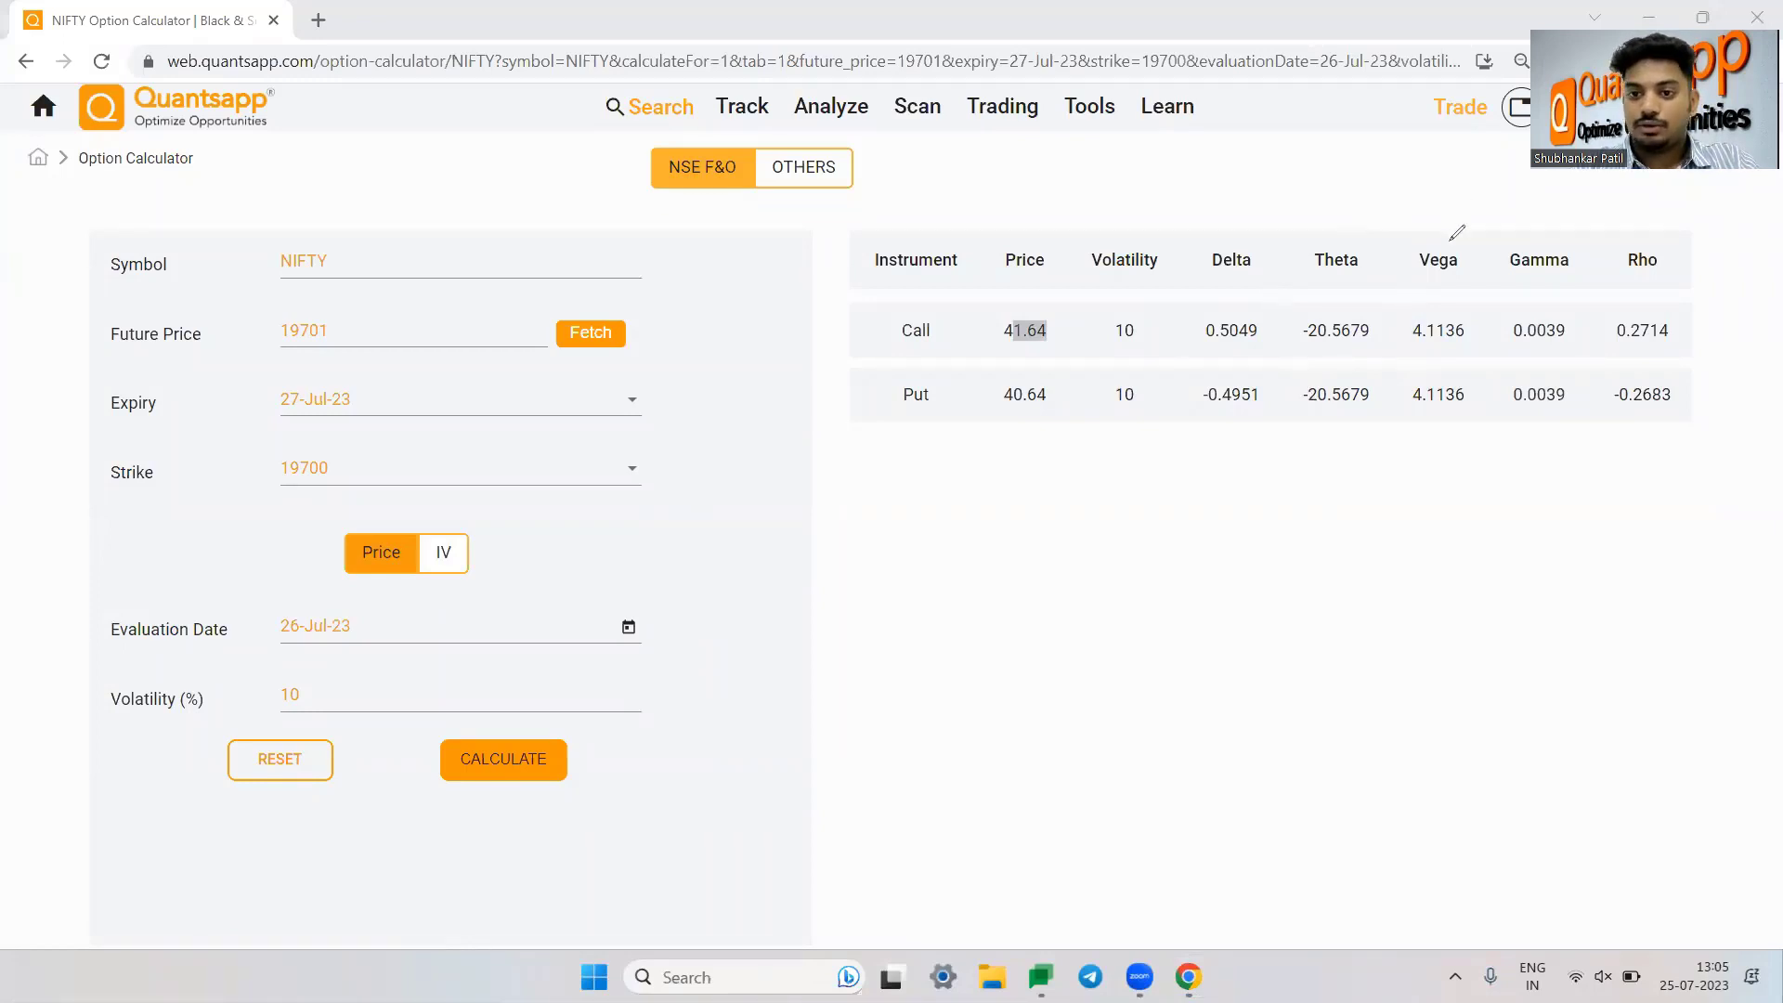
pyautogui.moveTo(1455, 235)
pyautogui.mouseDown()
pyautogui.moveTo(1418, 221)
pyautogui.moveTo(1504, 398)
pyautogui.mouseUp()
pyautogui.moveTo(1502, 268); pyautogui.dragTo(1470, 213)
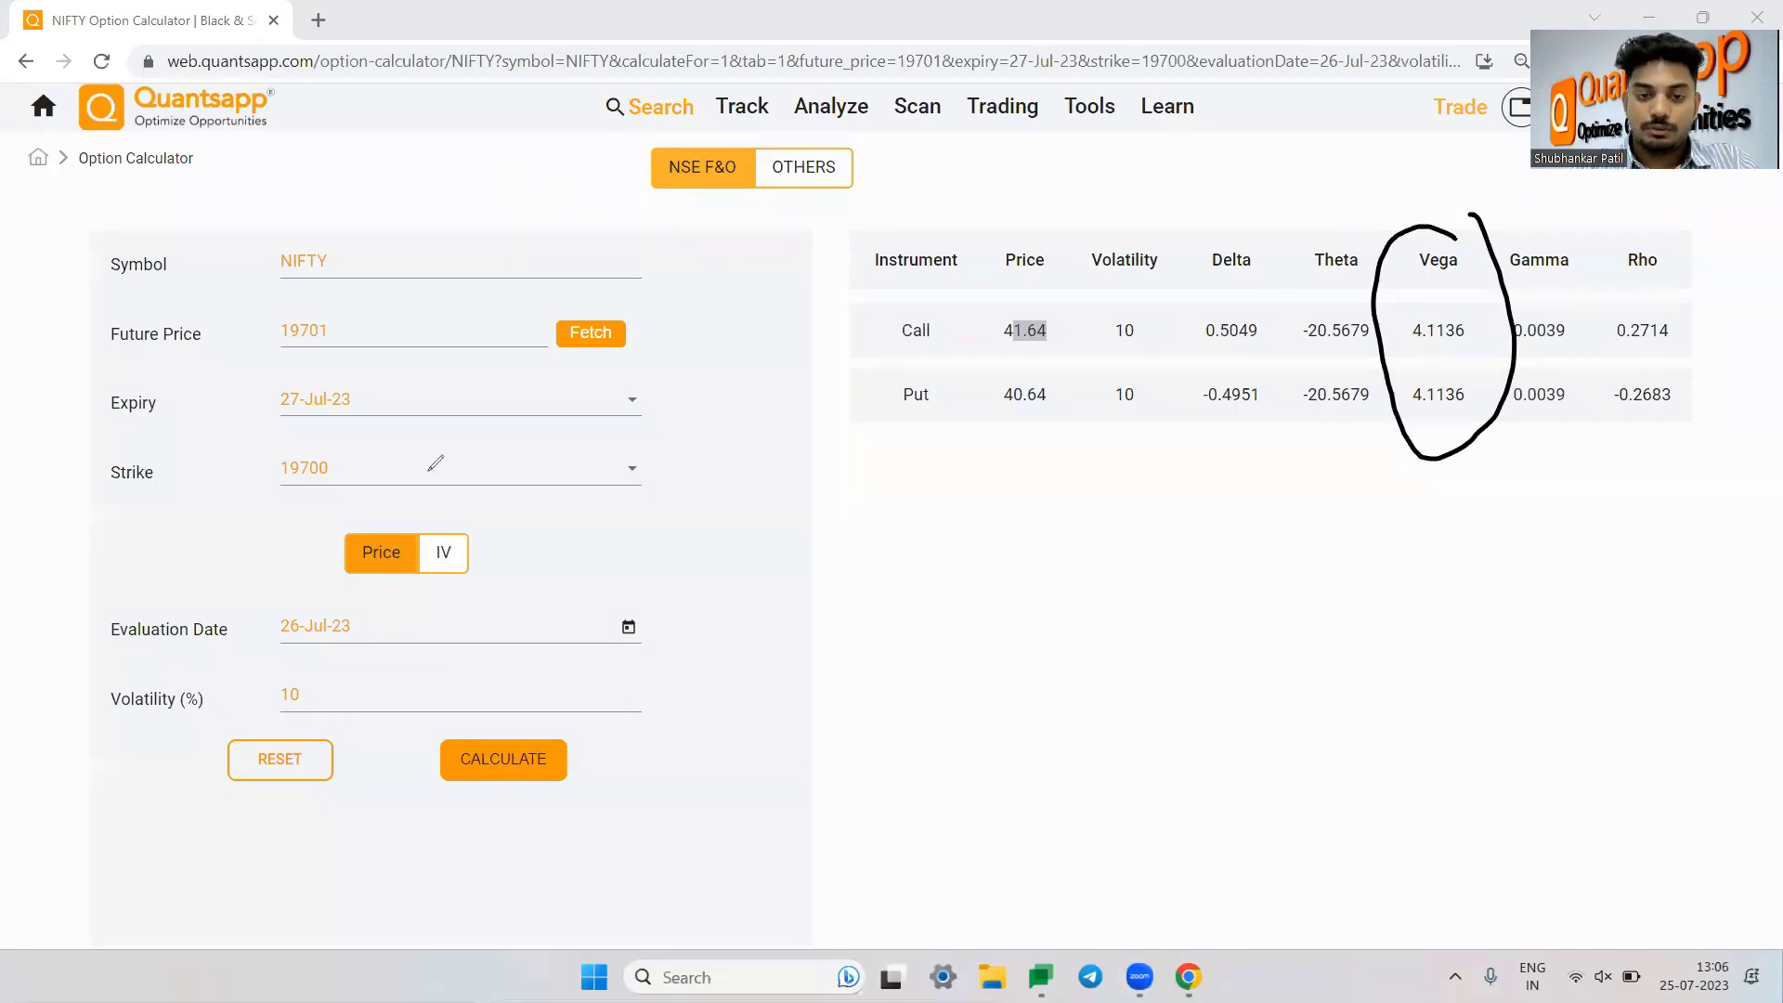
pyautogui.moveTo(1255, 564)
pyautogui.mouseDown()
pyautogui.moveTo(1233, 653)
pyautogui.moveTo(1309, 628)
pyautogui.mouseUp()
pyautogui.moveTo(1293, 560)
pyautogui.mouseDown()
pyautogui.moveTo(1297, 682)
pyautogui.moveTo(1125, 658)
pyautogui.mouseUp()
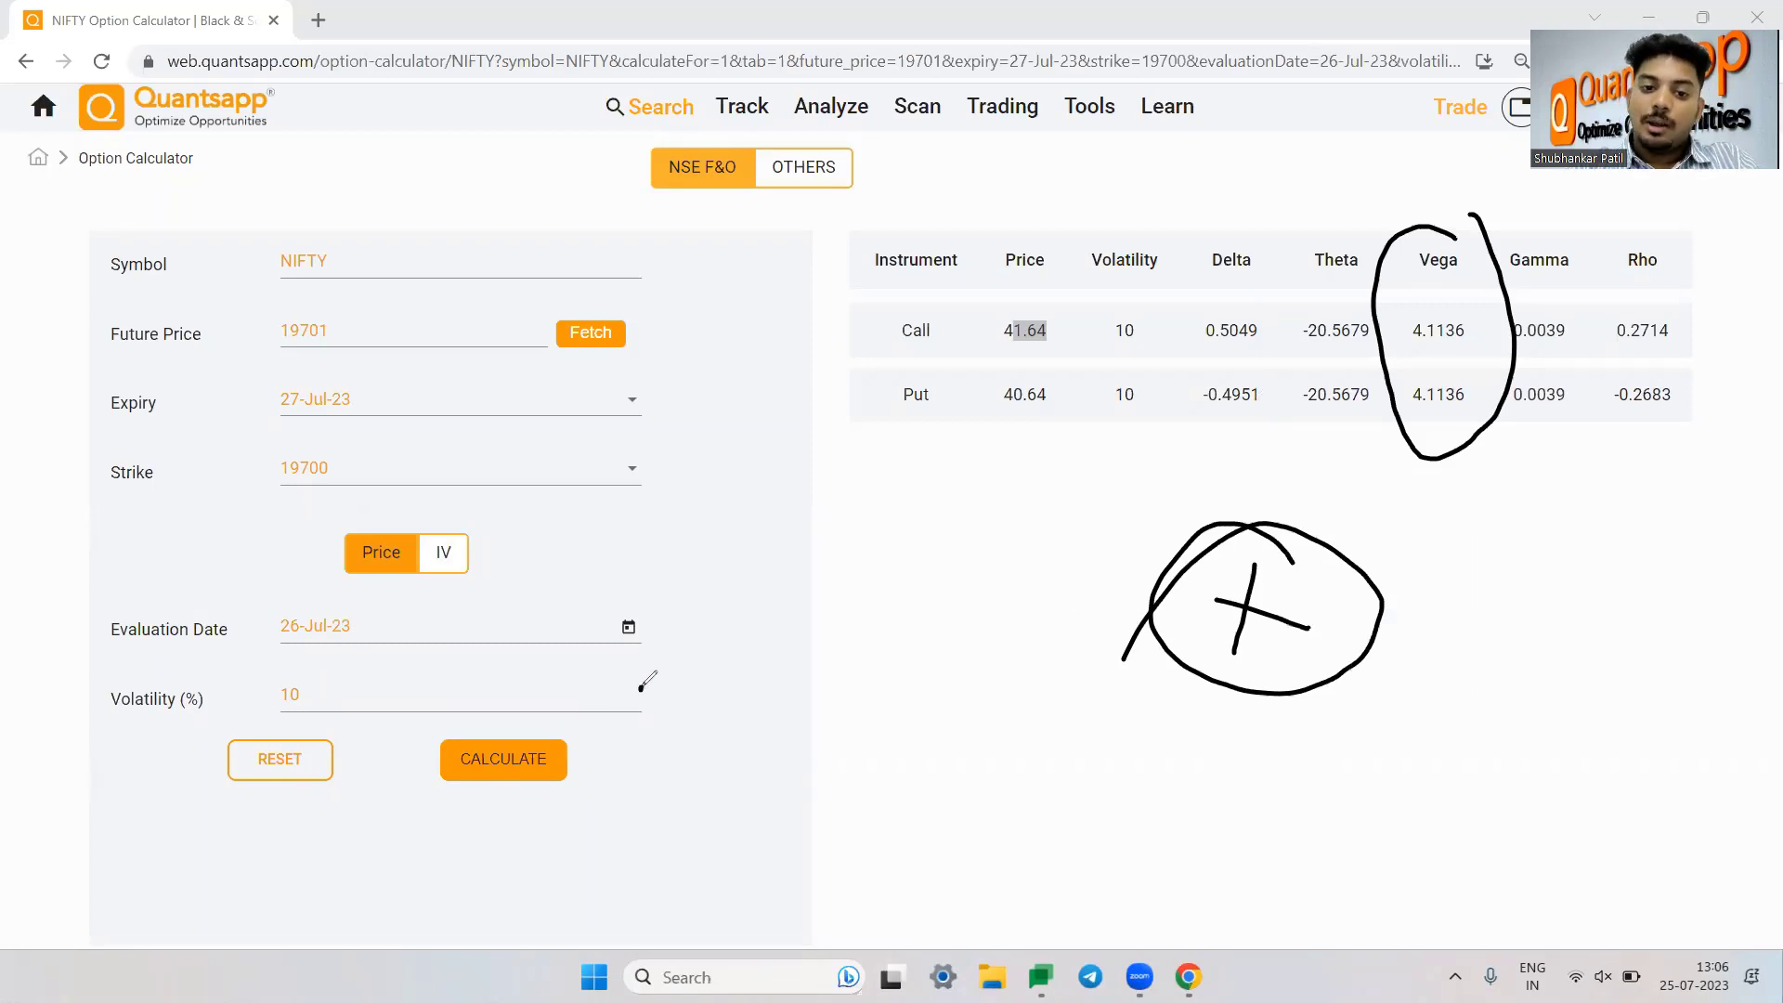
pyautogui.moveTo(641, 688)
pyautogui.mouseDown()
pyautogui.moveTo(845, 481)
pyautogui.moveTo(998, 394)
pyautogui.moveTo(919, 518)
pyautogui.mouseUp()
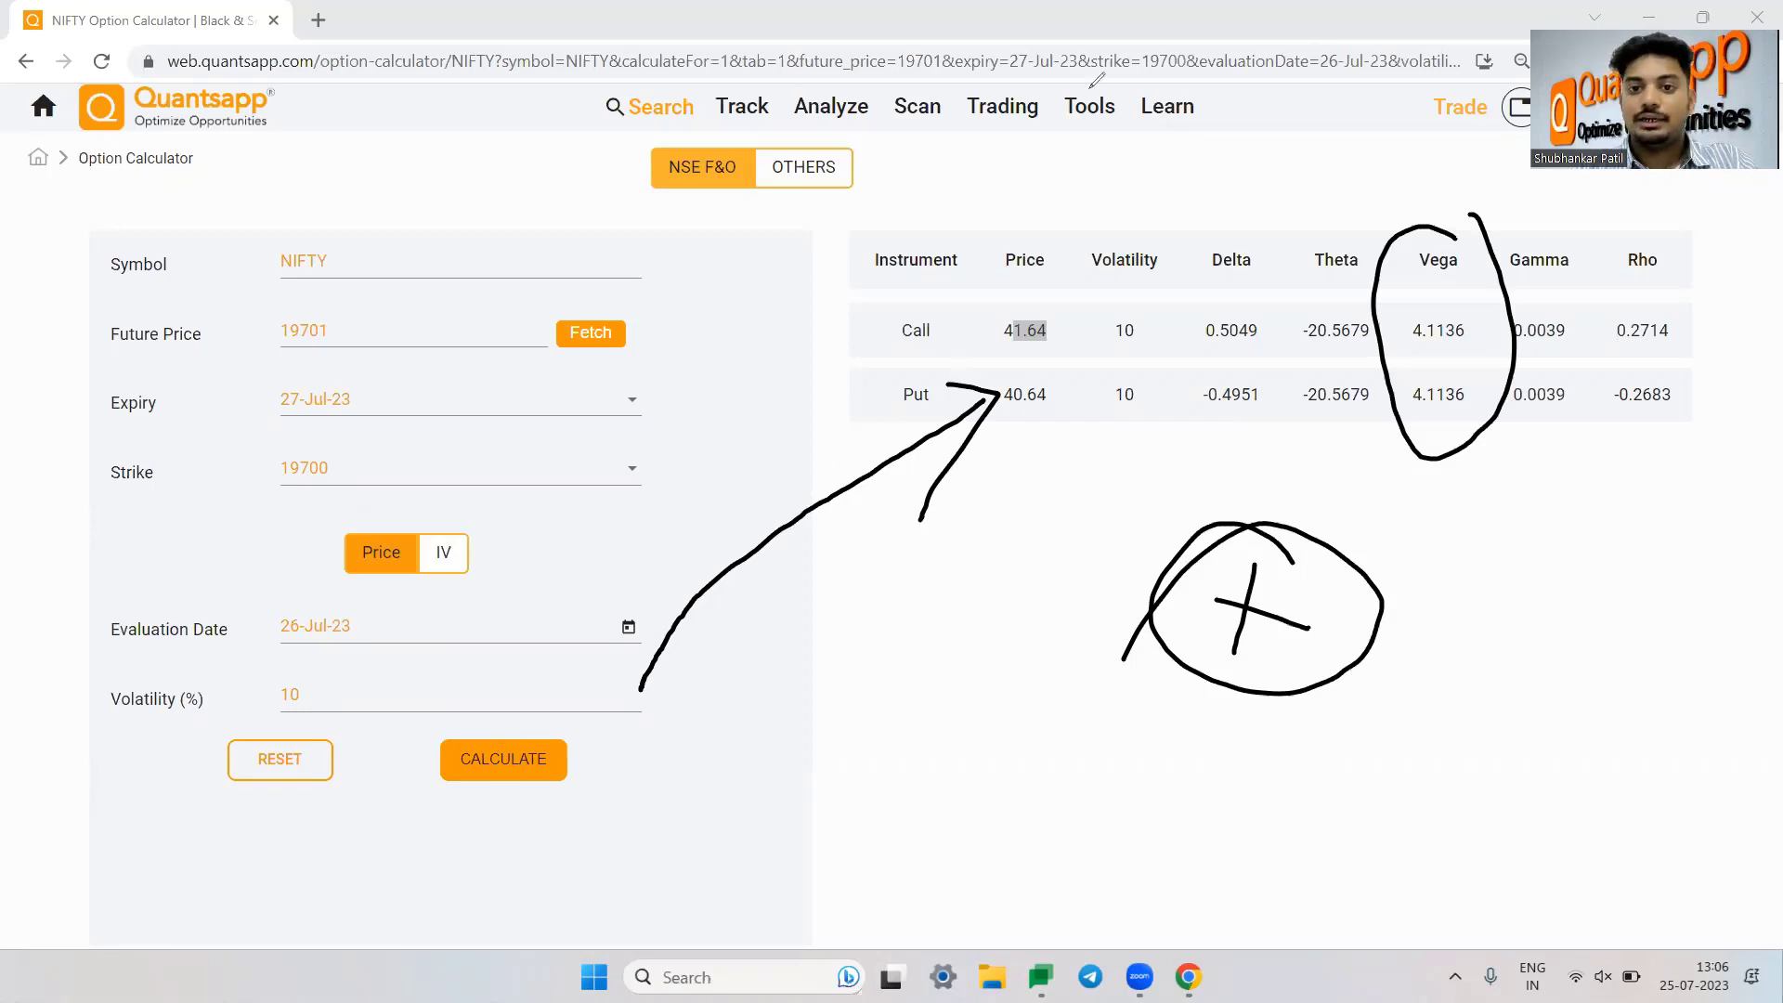
pyautogui.press('e')
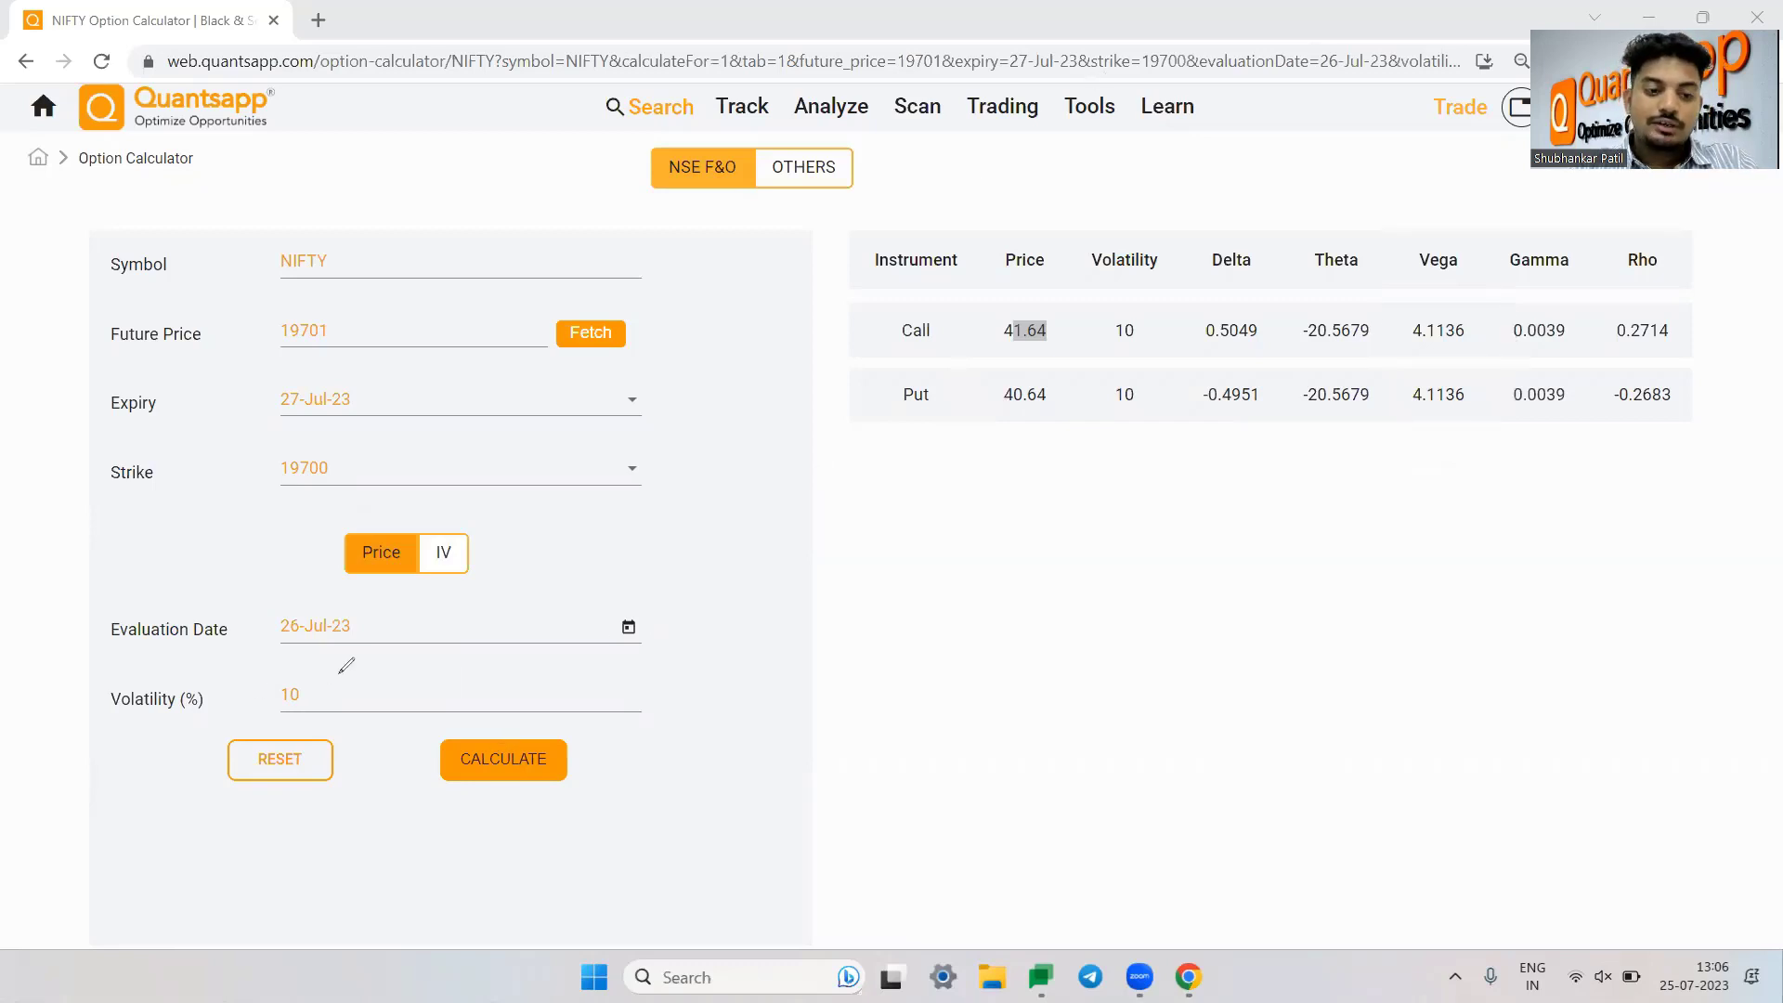
pyautogui.moveTo(340, 669)
pyautogui.mouseDown()
pyautogui.moveTo(296, 674)
pyautogui.moveTo(313, 708)
pyautogui.moveTo(336, 664)
pyautogui.moveTo(427, 699)
pyautogui.moveTo(418, 727)
pyautogui.mouseUp()
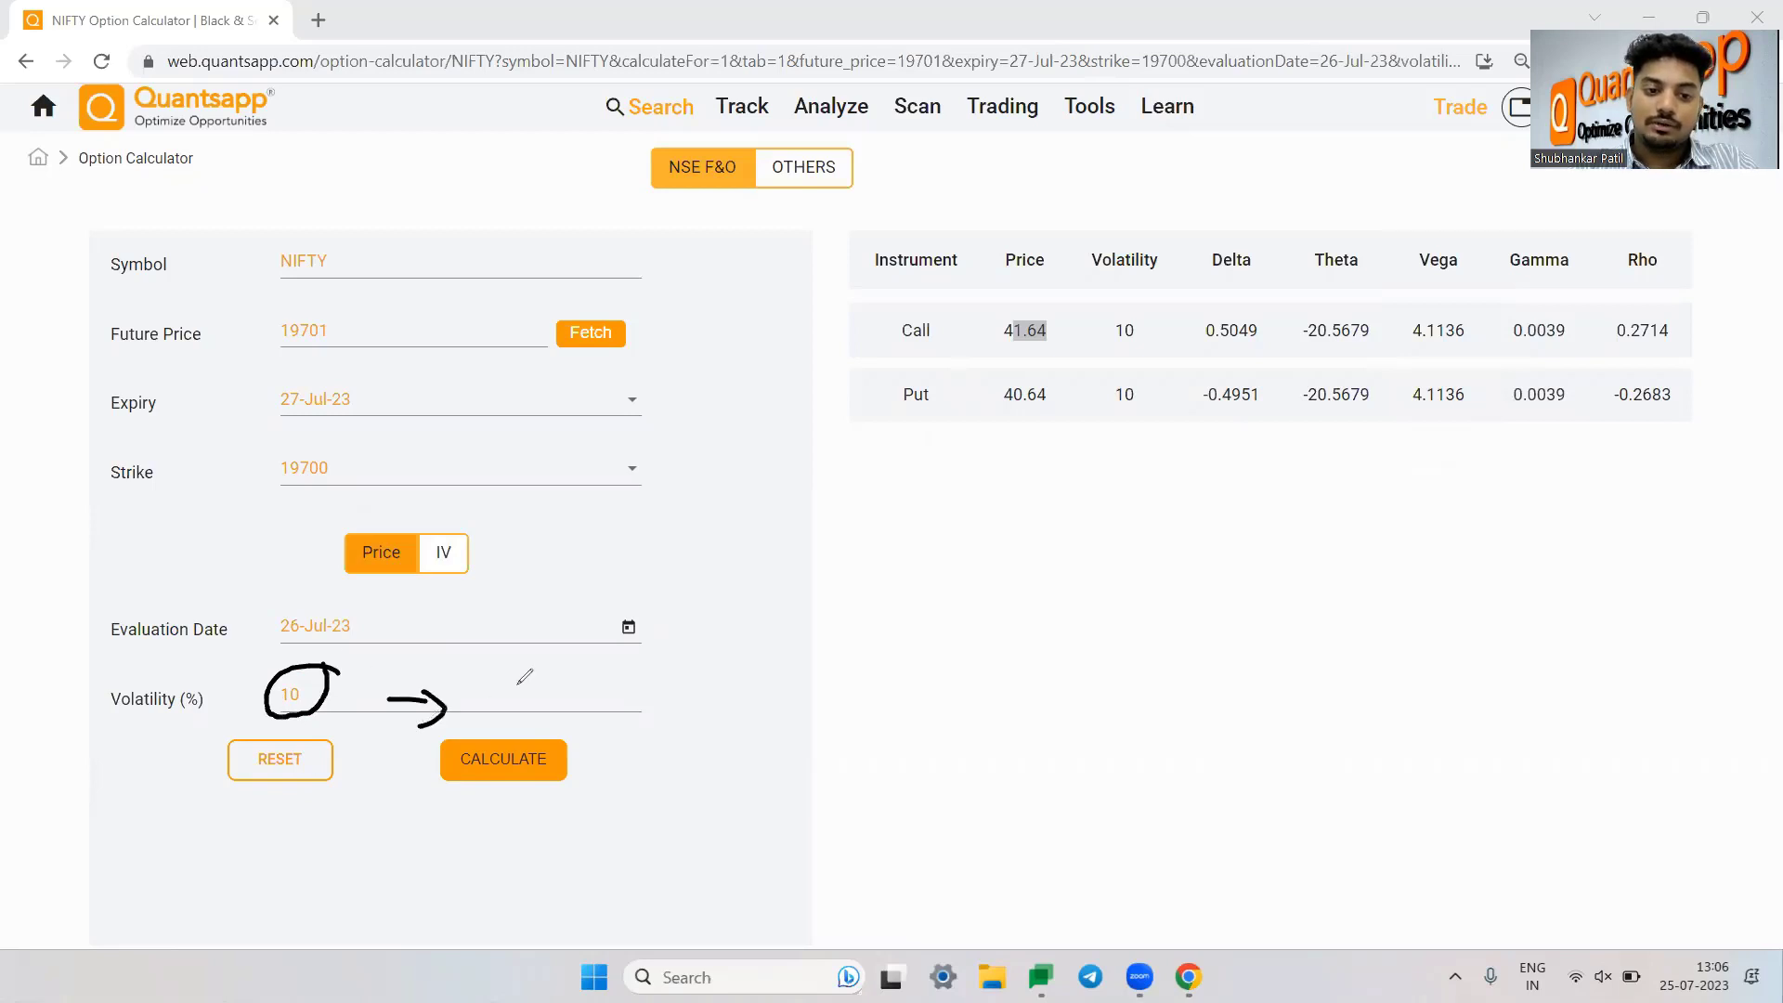
pyautogui.moveTo(517, 686)
pyautogui.mouseDown()
pyautogui.moveTo(510, 723)
pyautogui.moveTo(555, 727)
pyautogui.mouseUp()
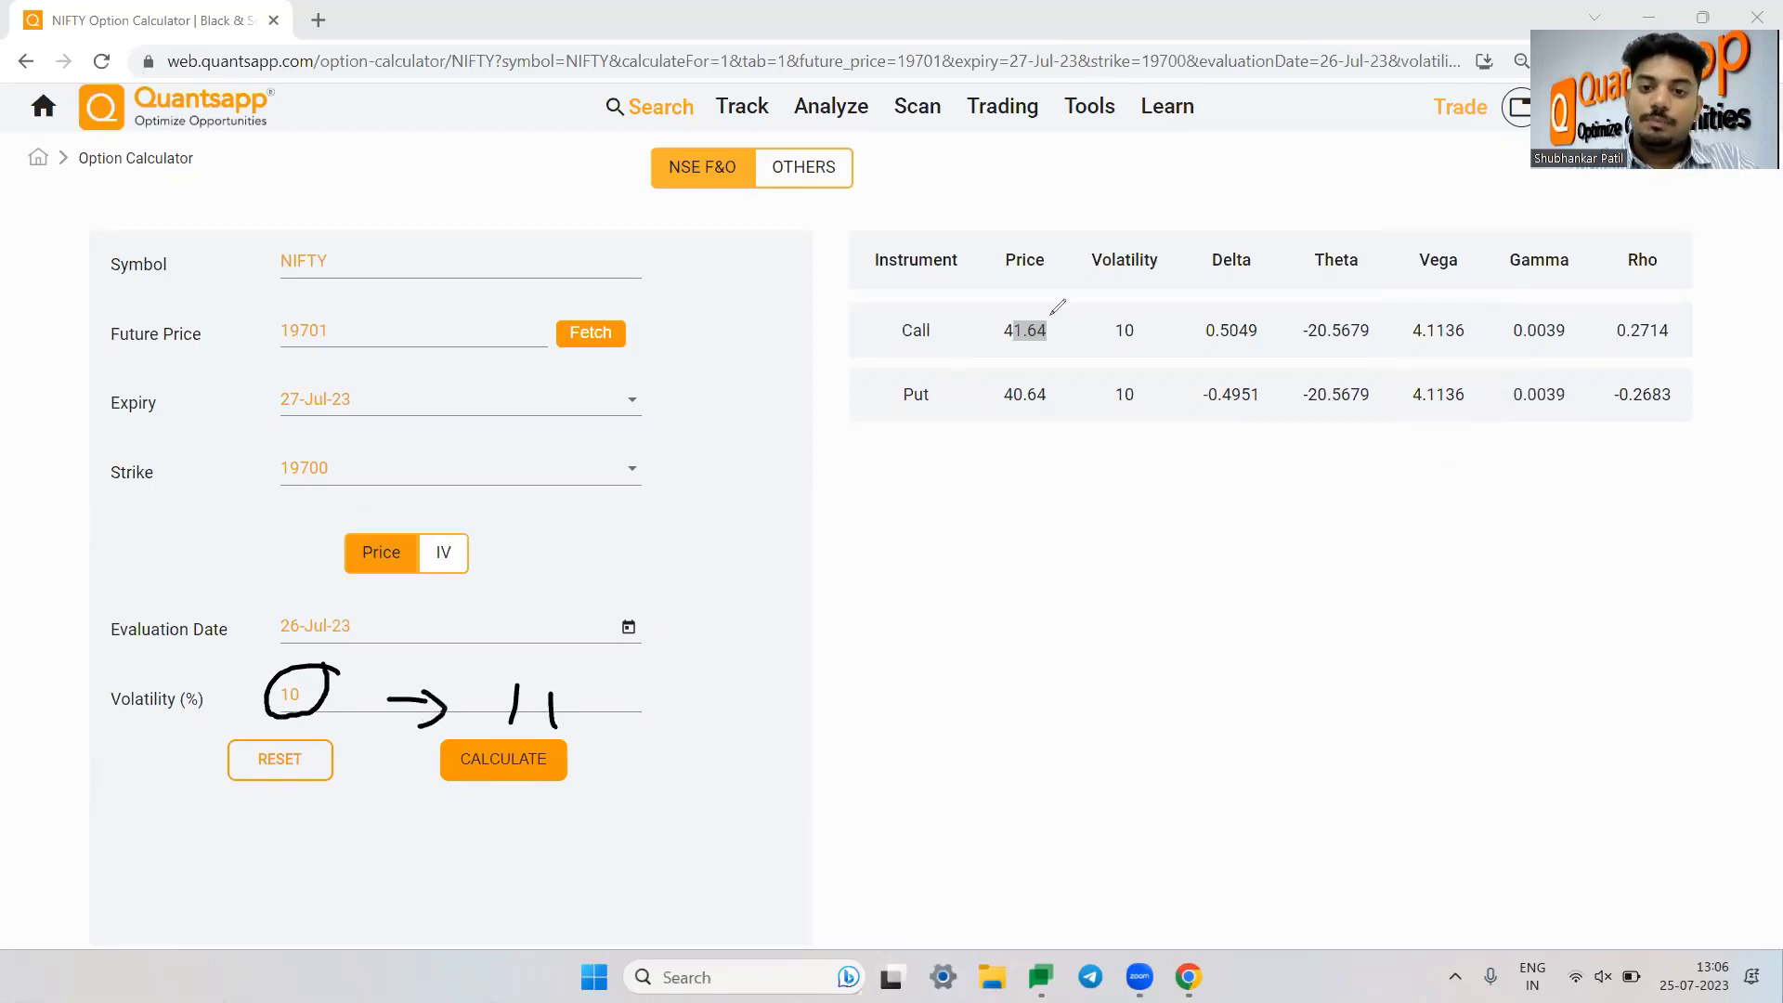
pyautogui.moveTo(1063, 304); pyautogui.dragTo(1058, 275)
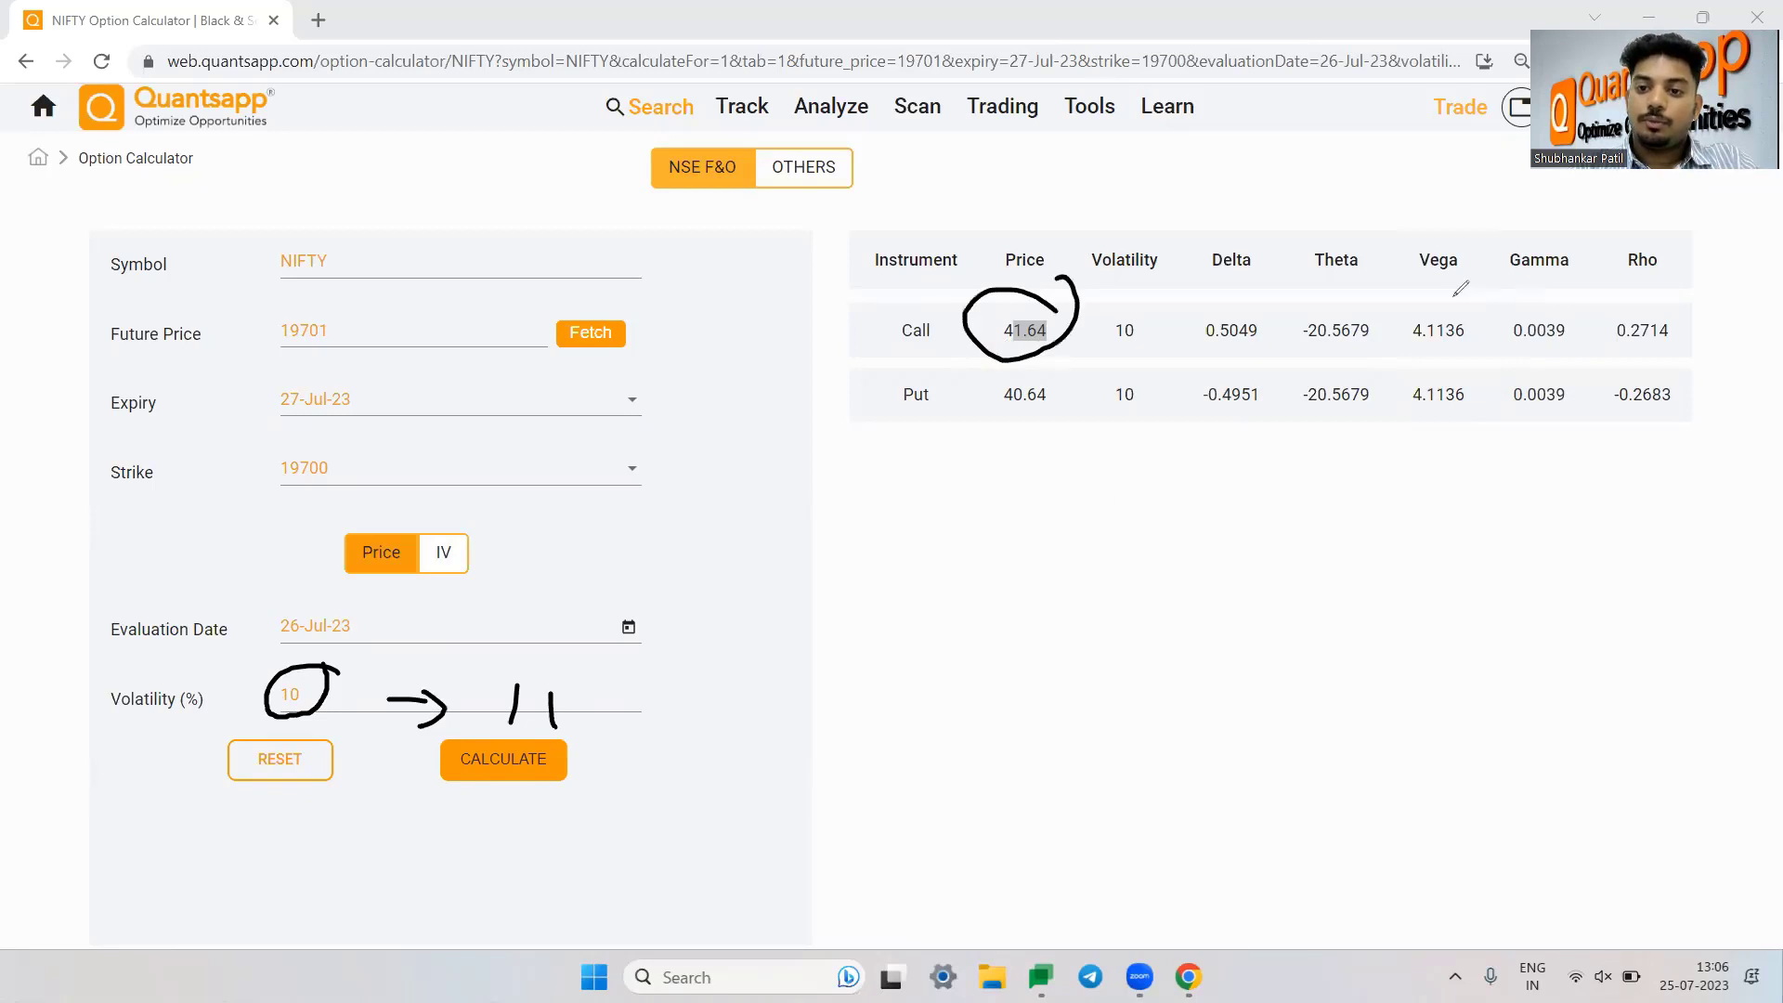
pyautogui.moveTo(1449, 296)
pyautogui.mouseDown()
pyautogui.moveTo(1378, 305)
pyautogui.moveTo(1451, 295)
pyautogui.mouseUp()
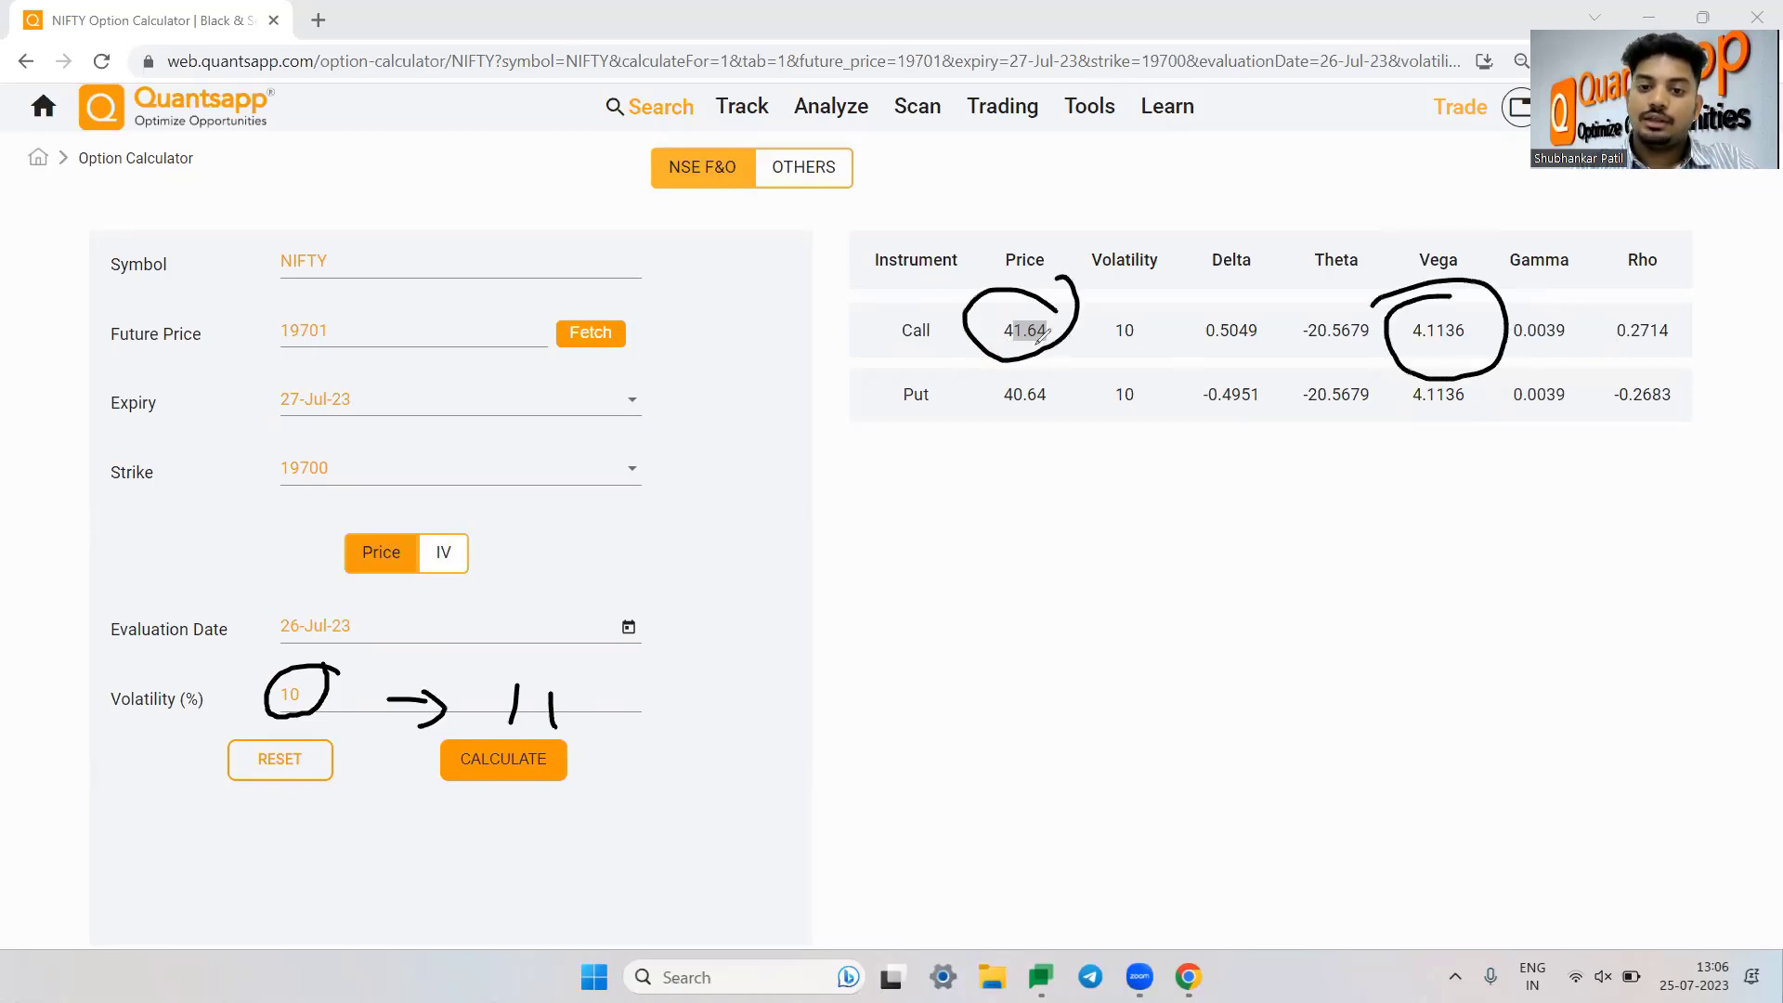
pyautogui.moveTo(1044, 340)
pyautogui.mouseDown()
pyautogui.moveTo(1086, 454)
pyautogui.moveTo(1032, 344)
pyautogui.mouseUp()
pyautogui.moveTo(1496, 364); pyautogui.dragTo(1440, 367)
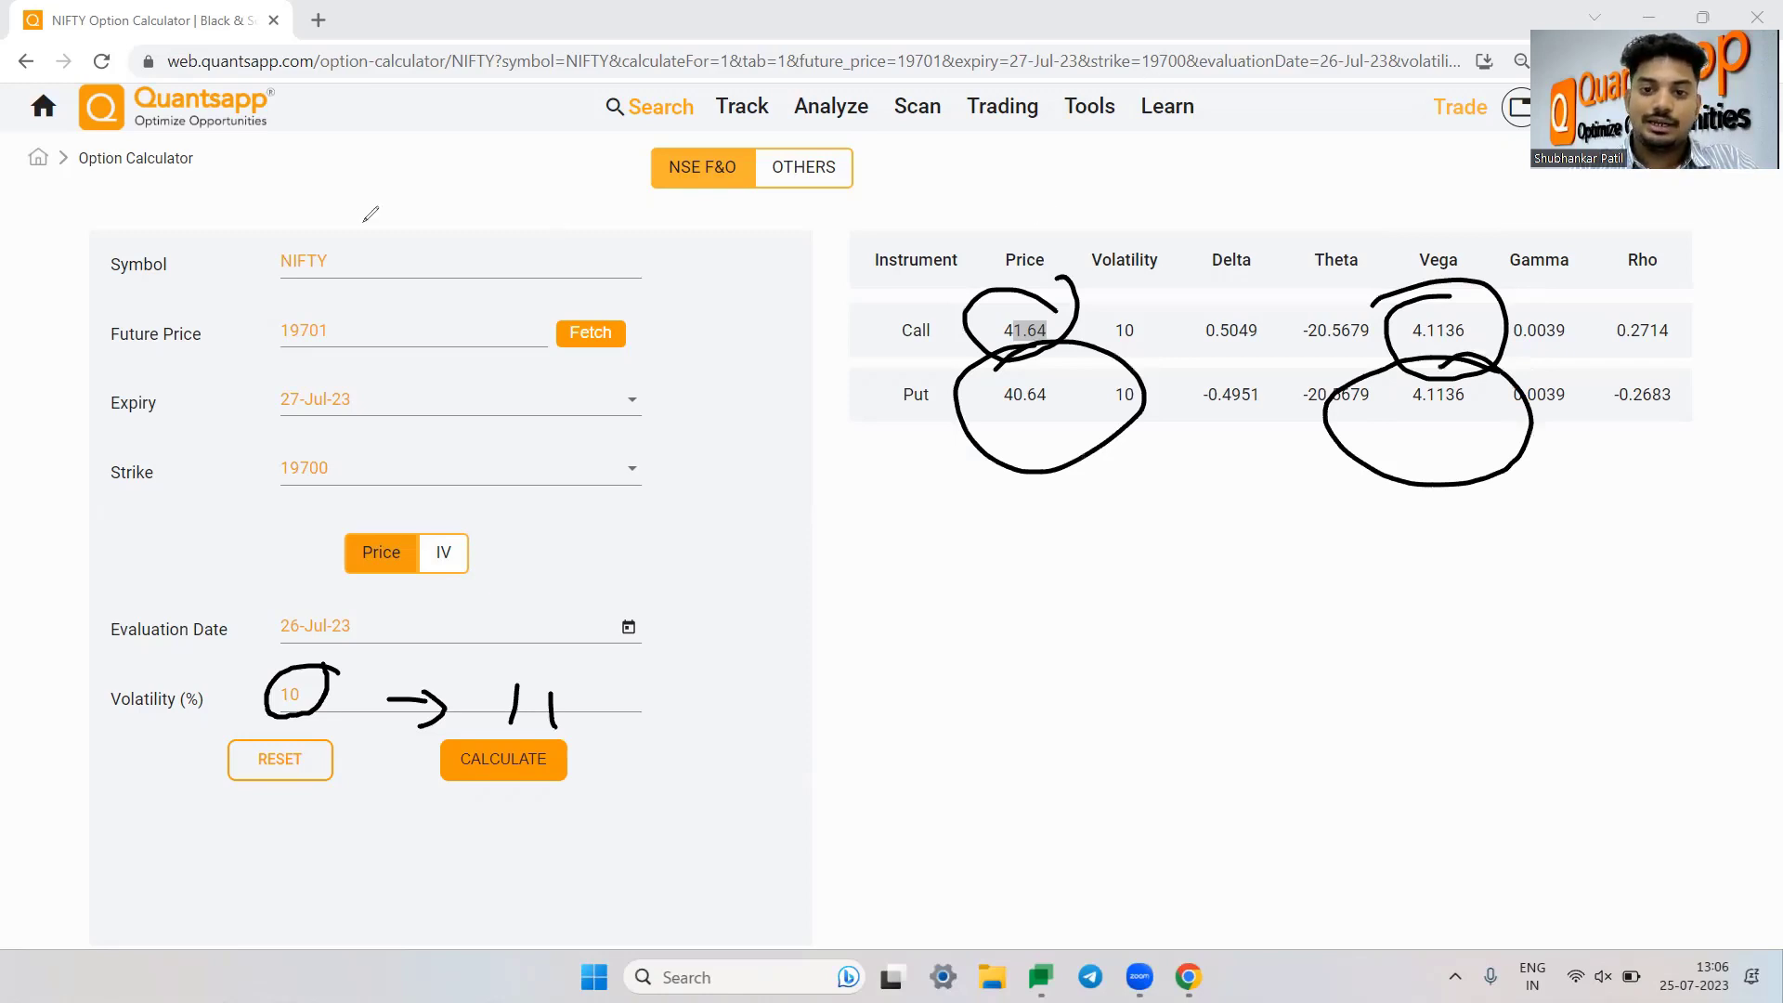
pyautogui.press('e')
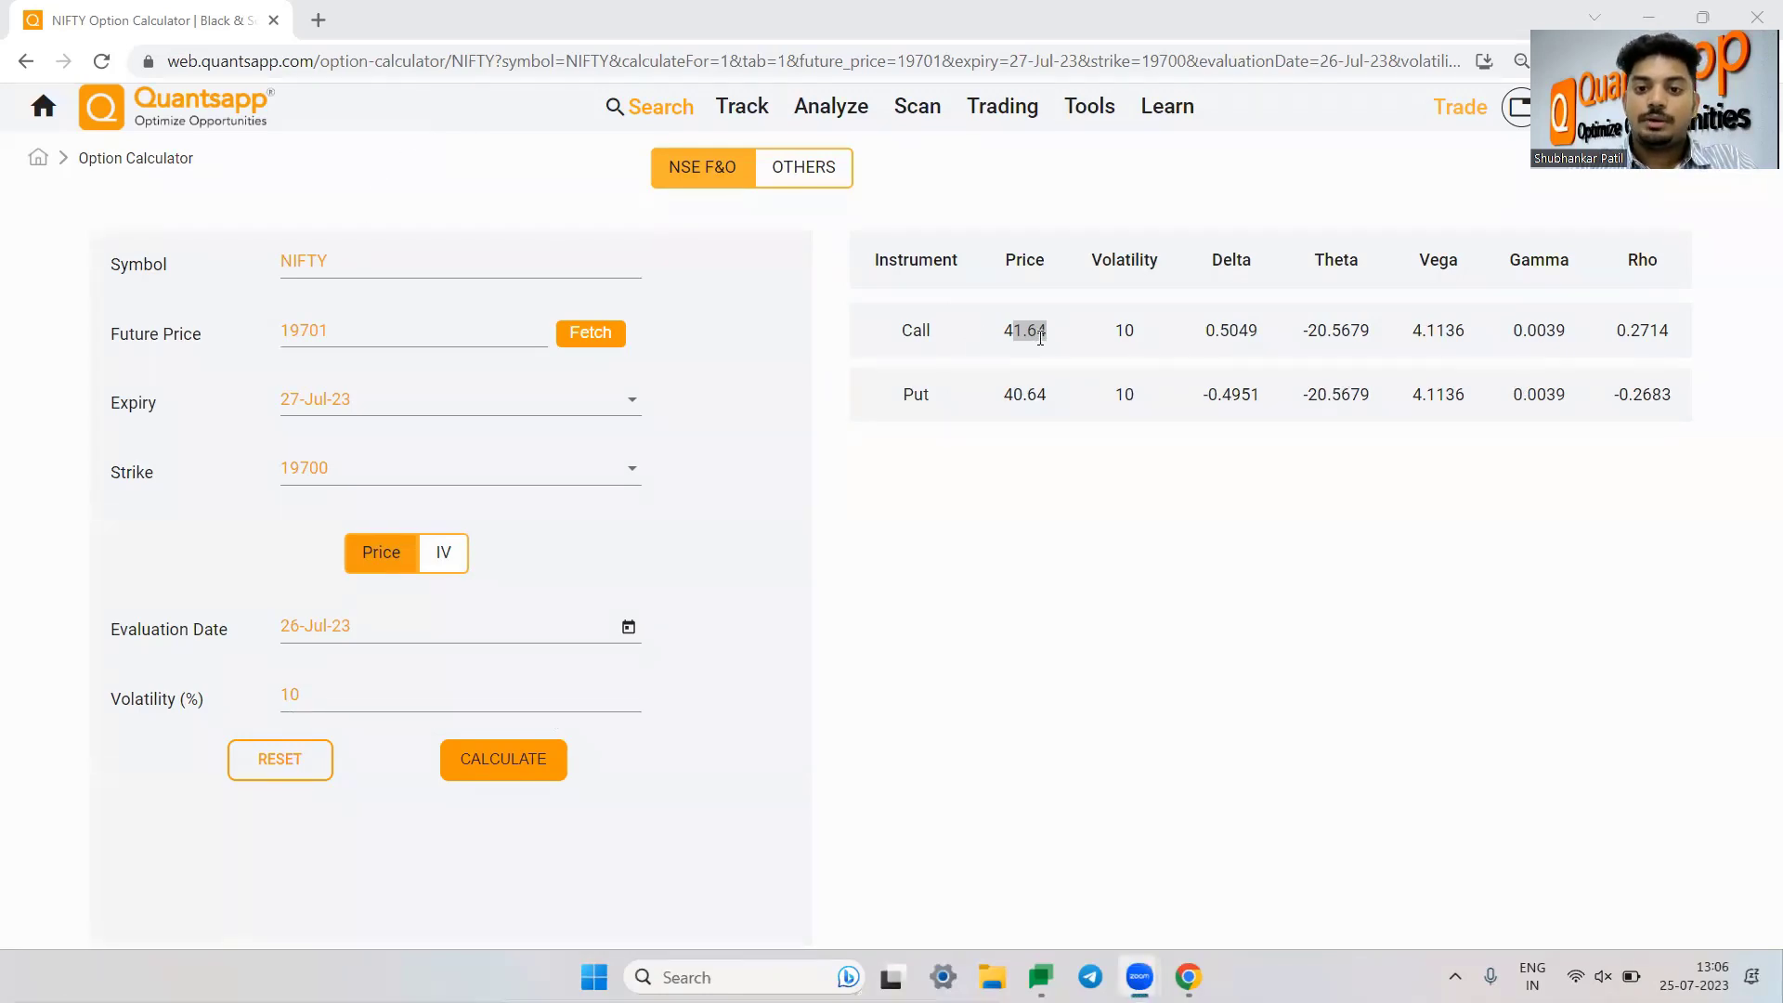
pyautogui.doubleClick(1039, 337)
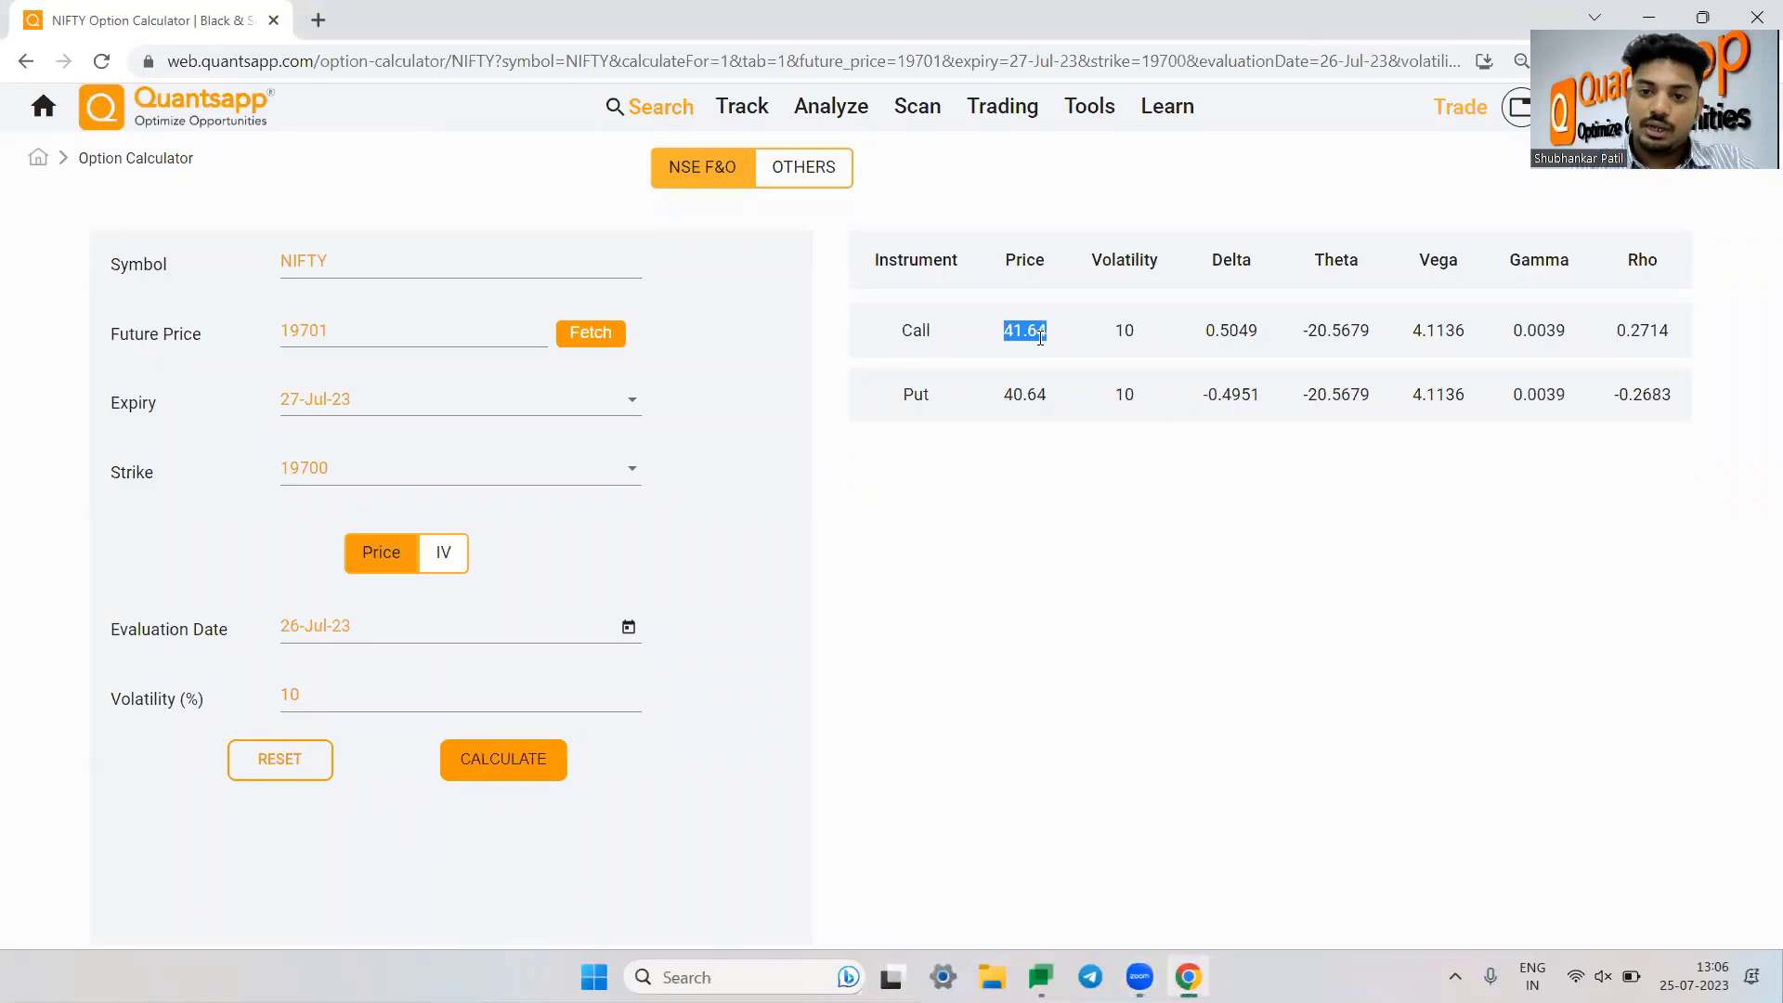
pyautogui.moveTo(1056, 421); pyautogui.dragTo(970, 415)
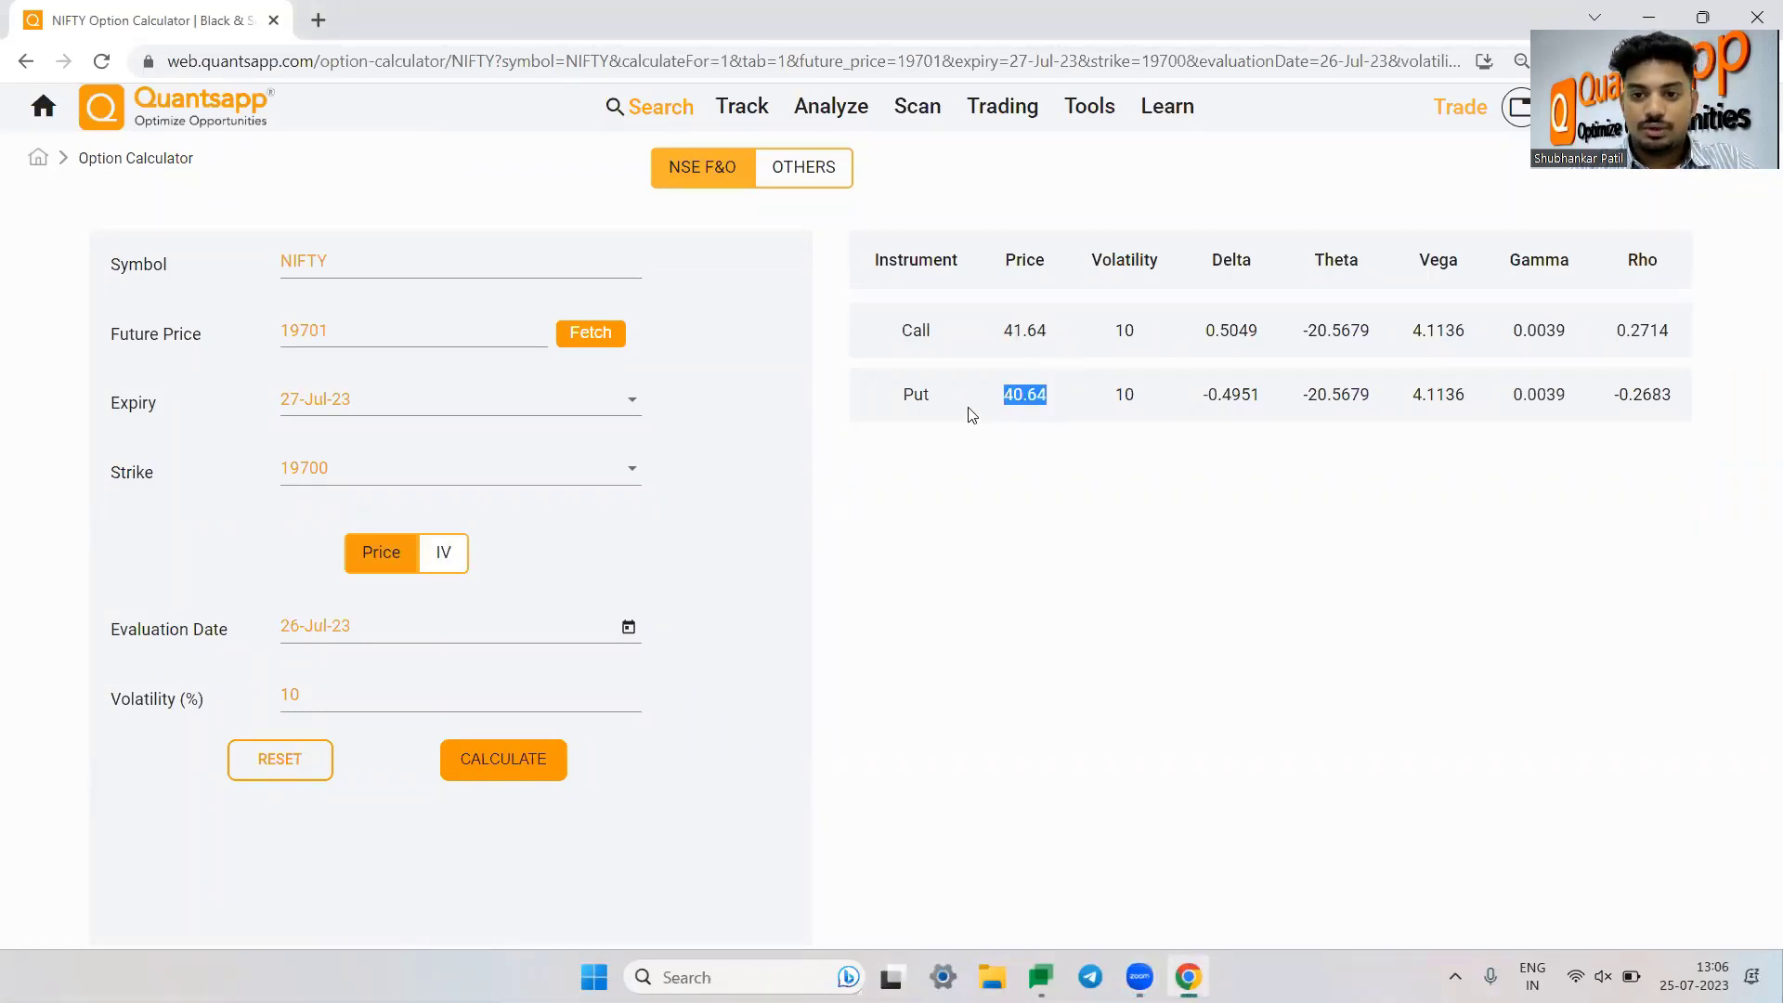
# Step: Calculate at 11% volatility and highlight call 45.75, put 44.75 and the Gamma heading
pyautogui.click(372, 697)
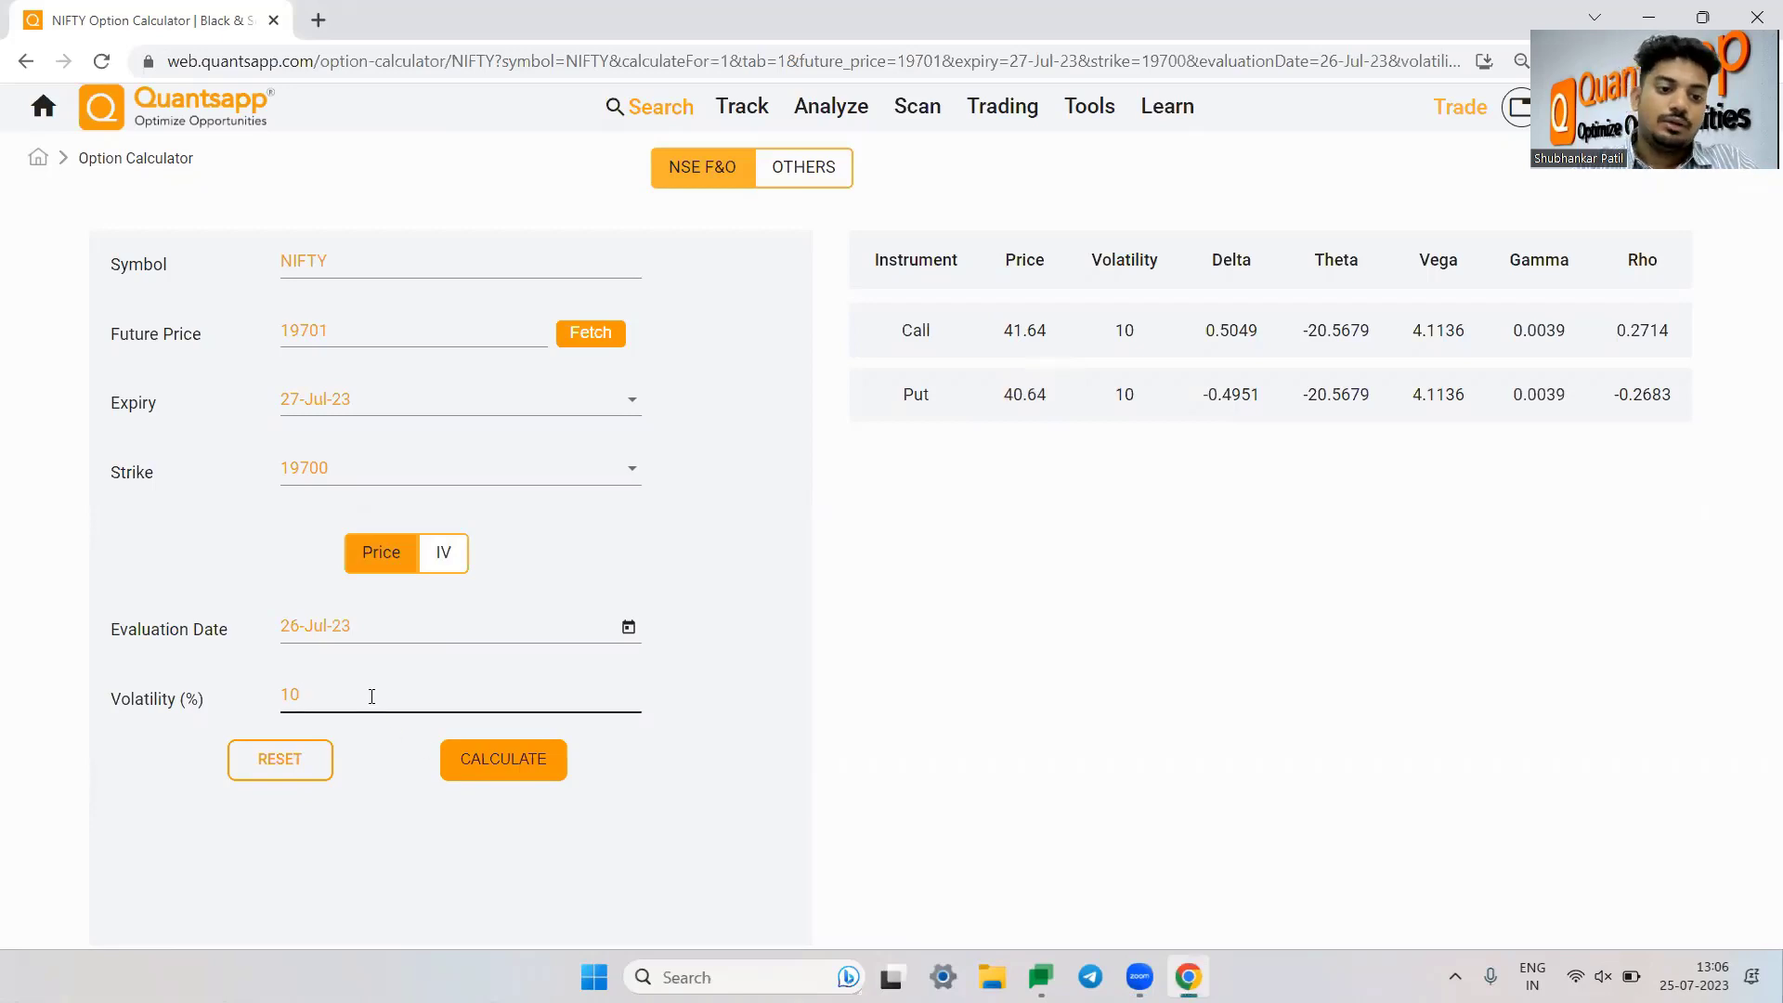
pyautogui.press('BackSpace')
pyautogui.write('1')
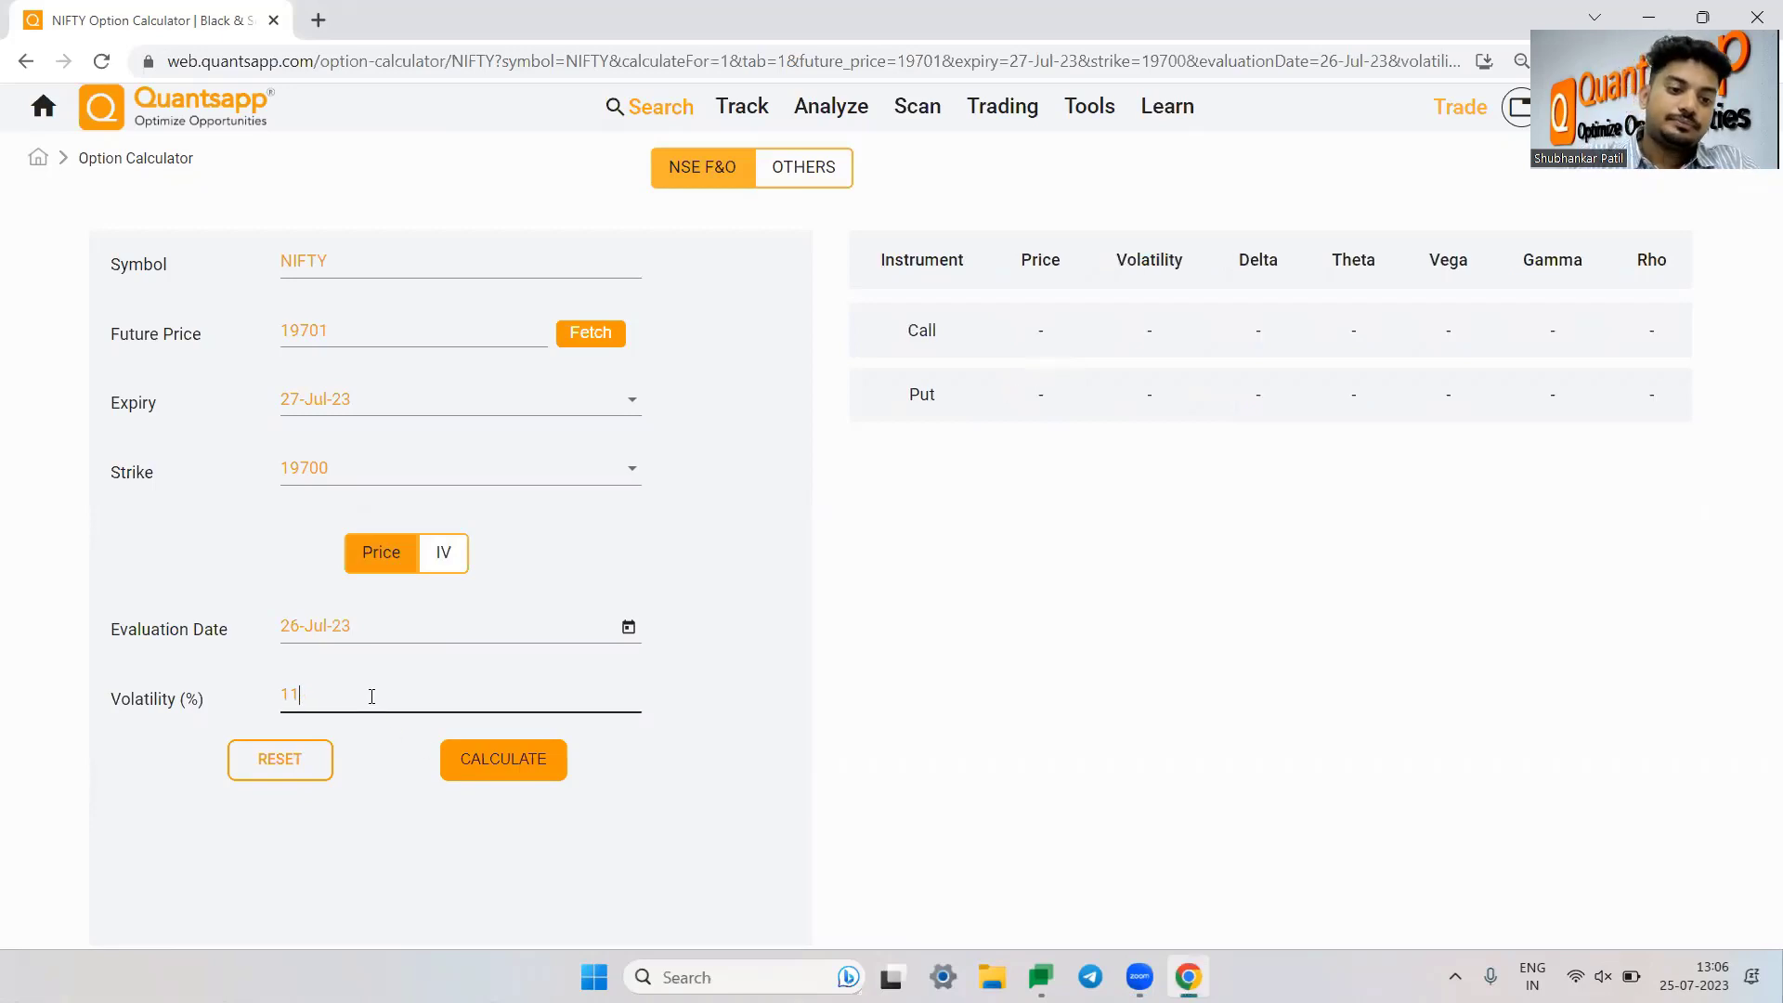
pyautogui.click(513, 780)
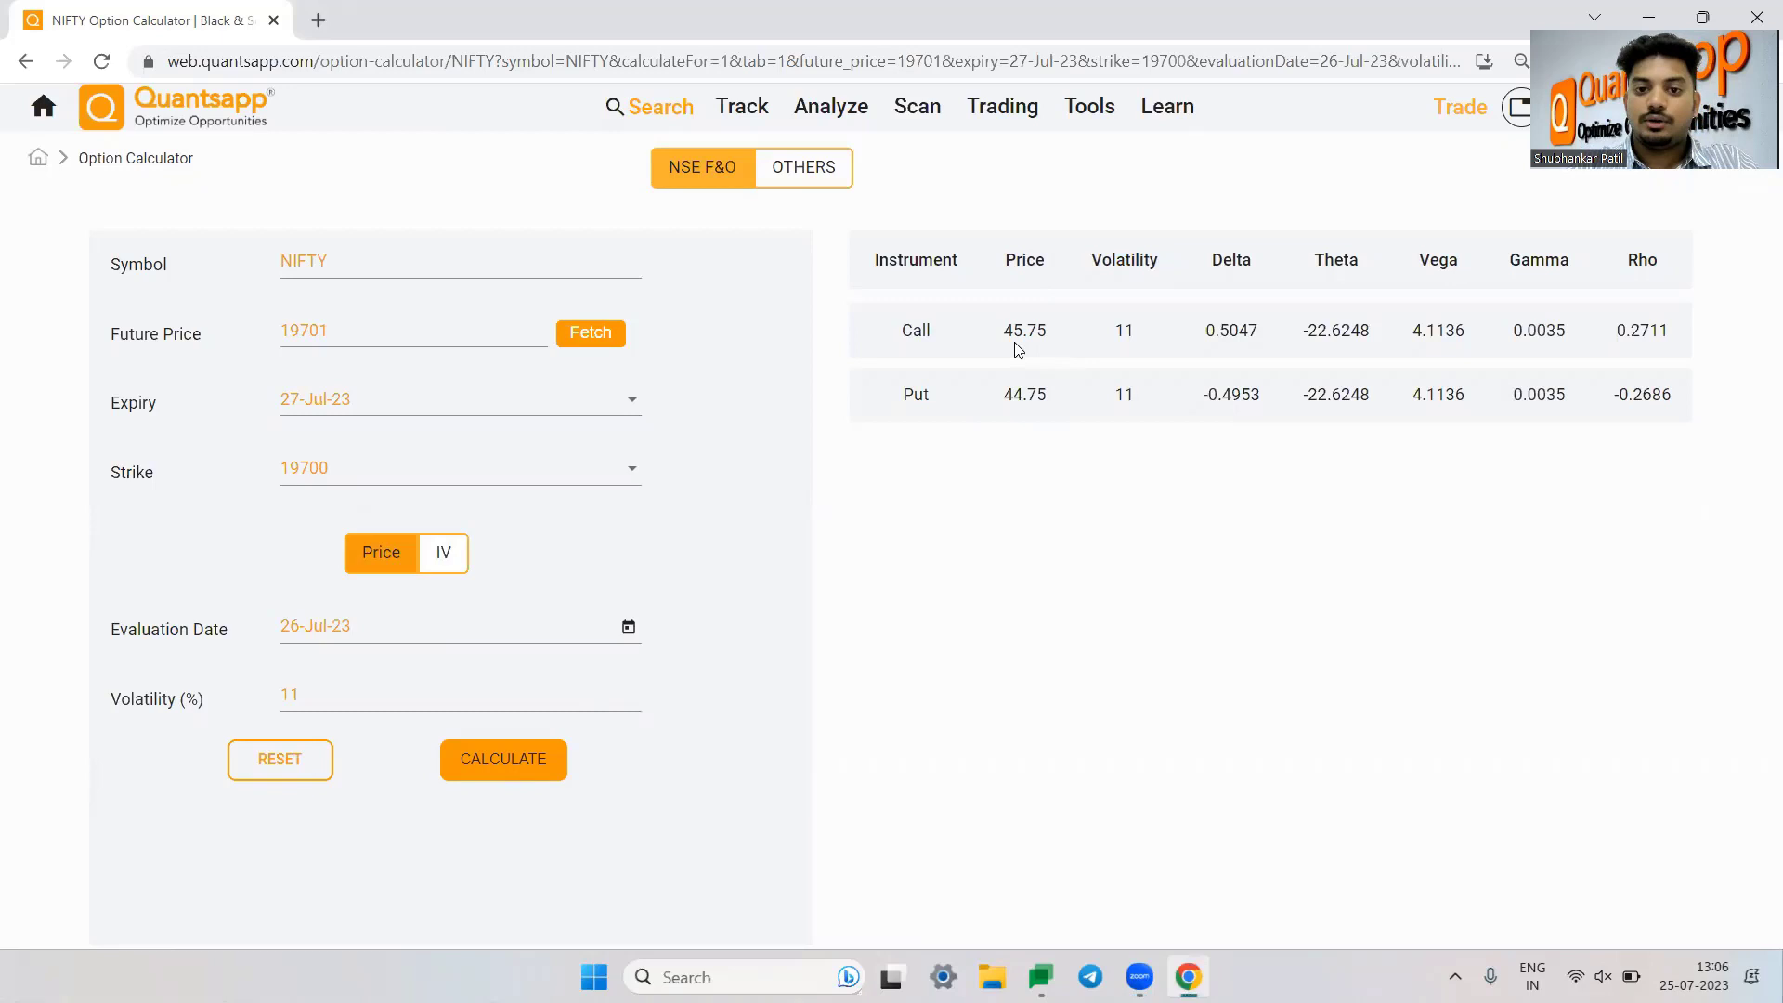
pyautogui.moveTo(1016, 344); pyautogui.dragTo(1047, 331)
pyautogui.moveTo(1054, 405); pyautogui.dragTo(1002, 400)
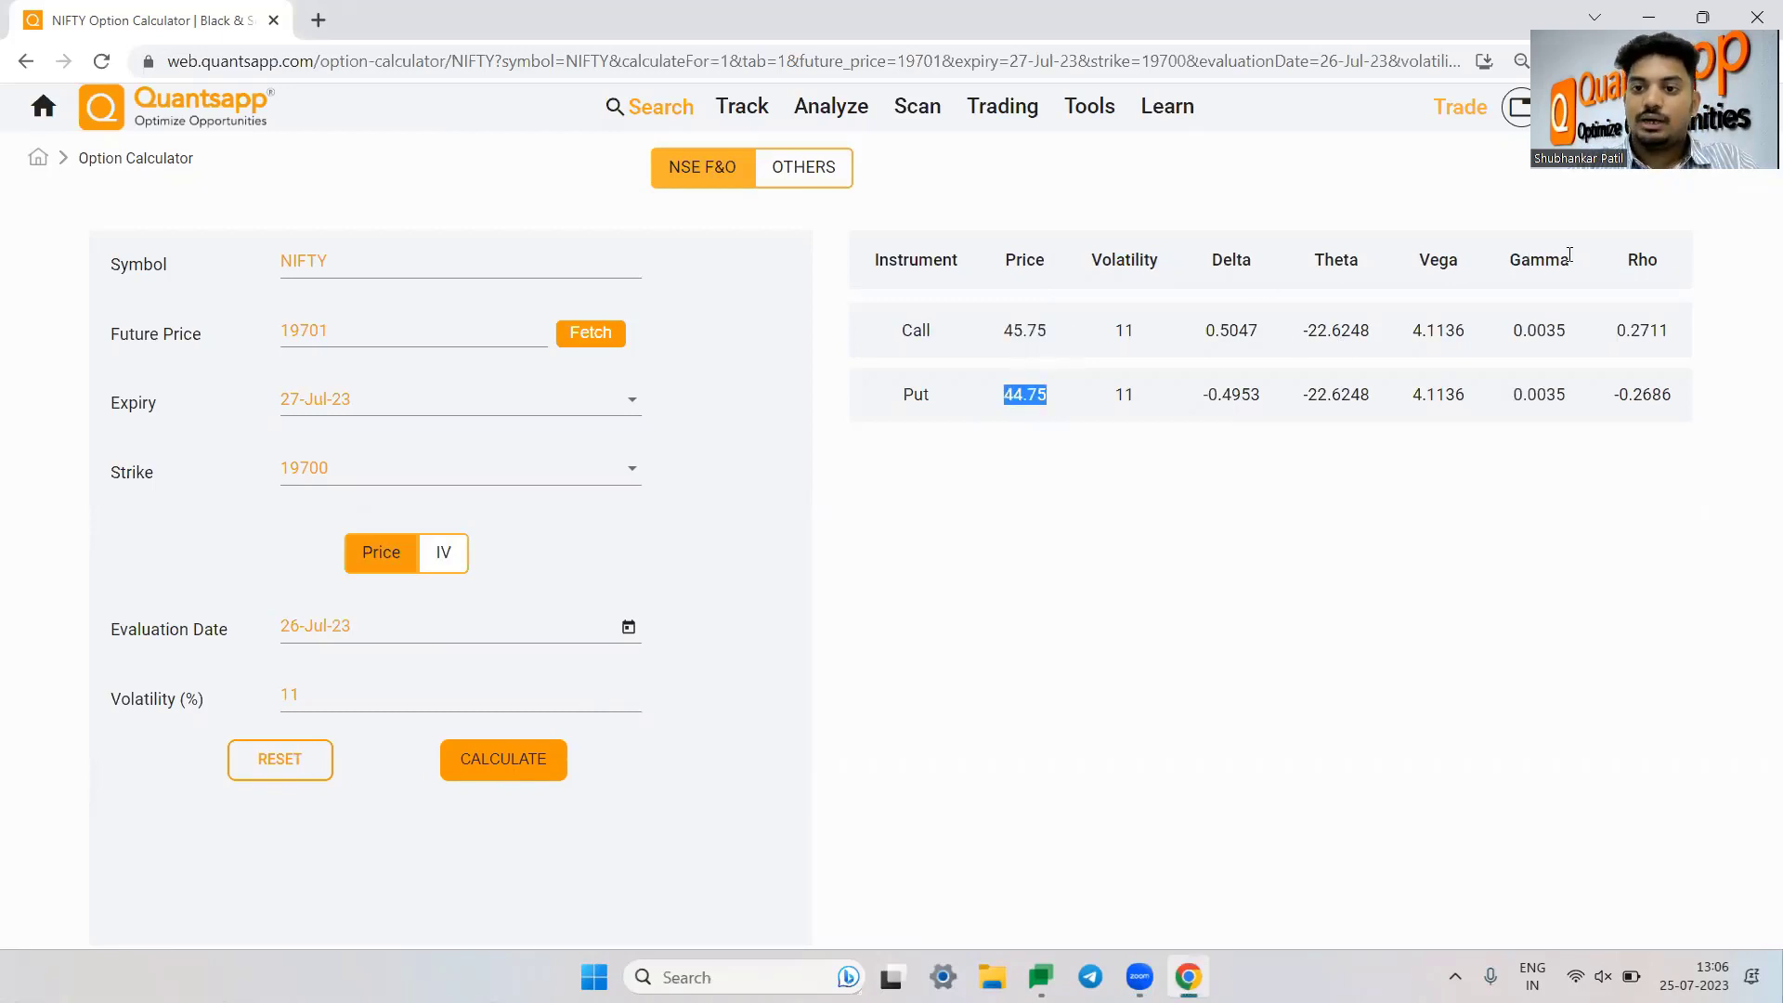
pyautogui.moveTo(1569, 255); pyautogui.dragTo(1506, 264)
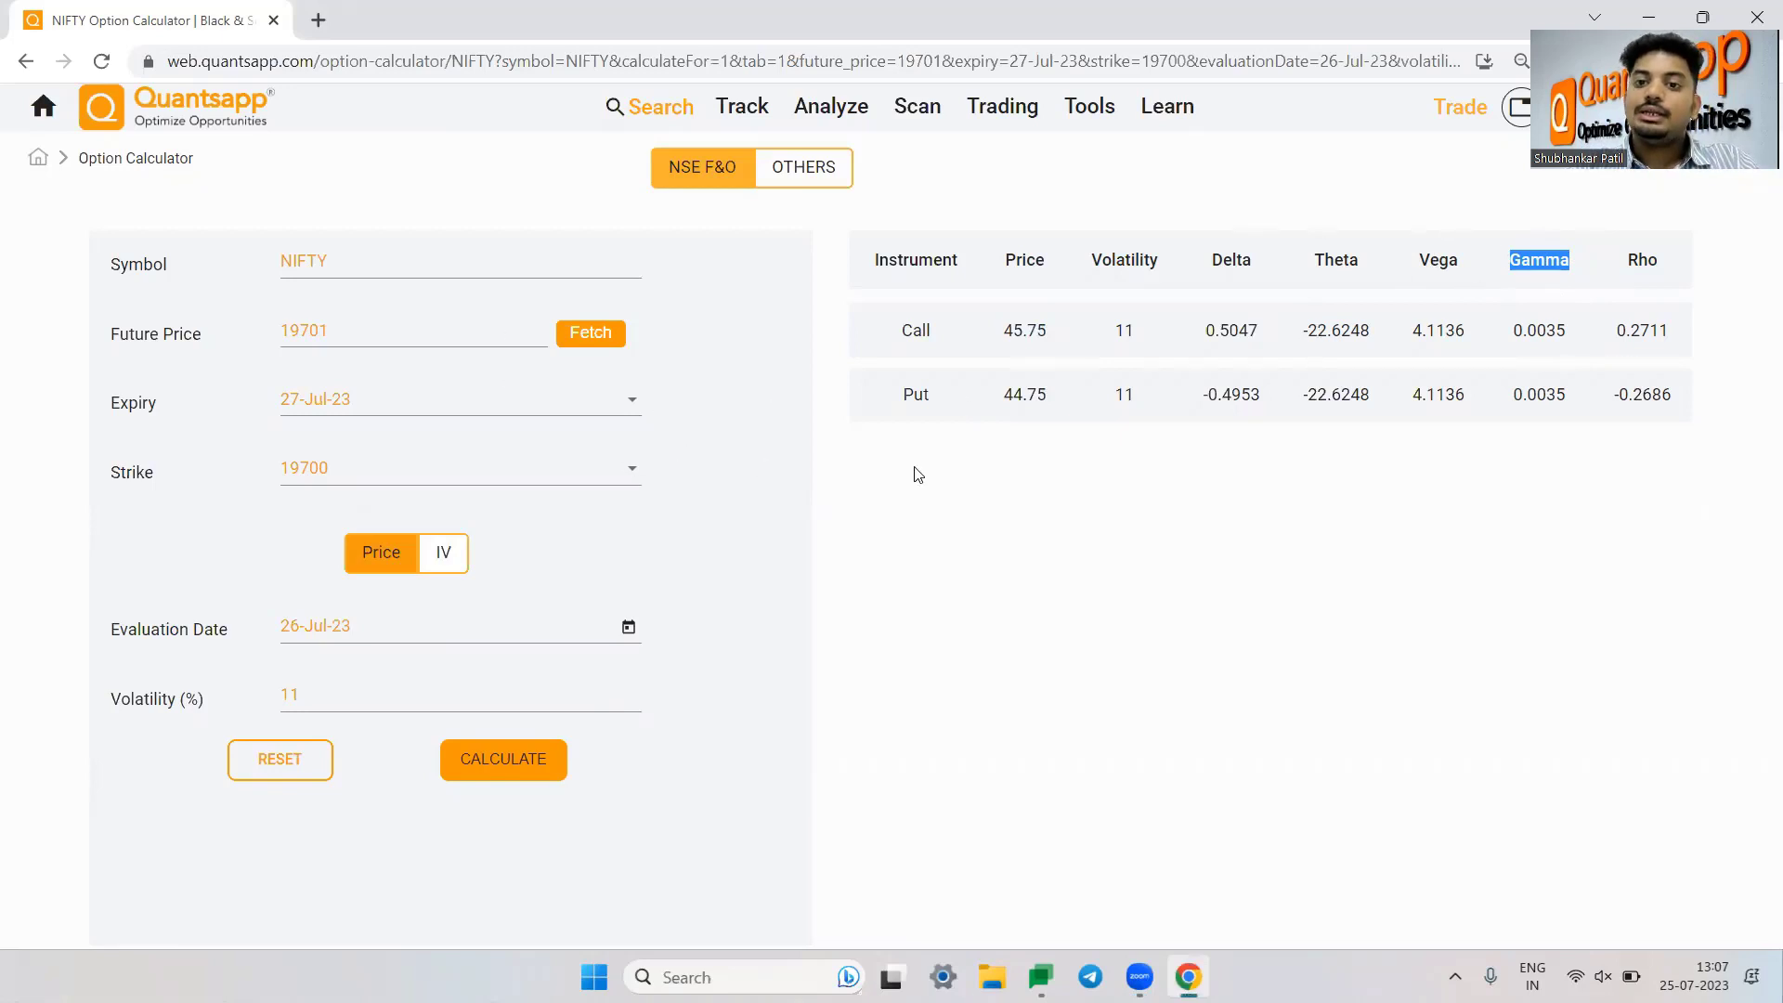
pyautogui.click(1263, 370)
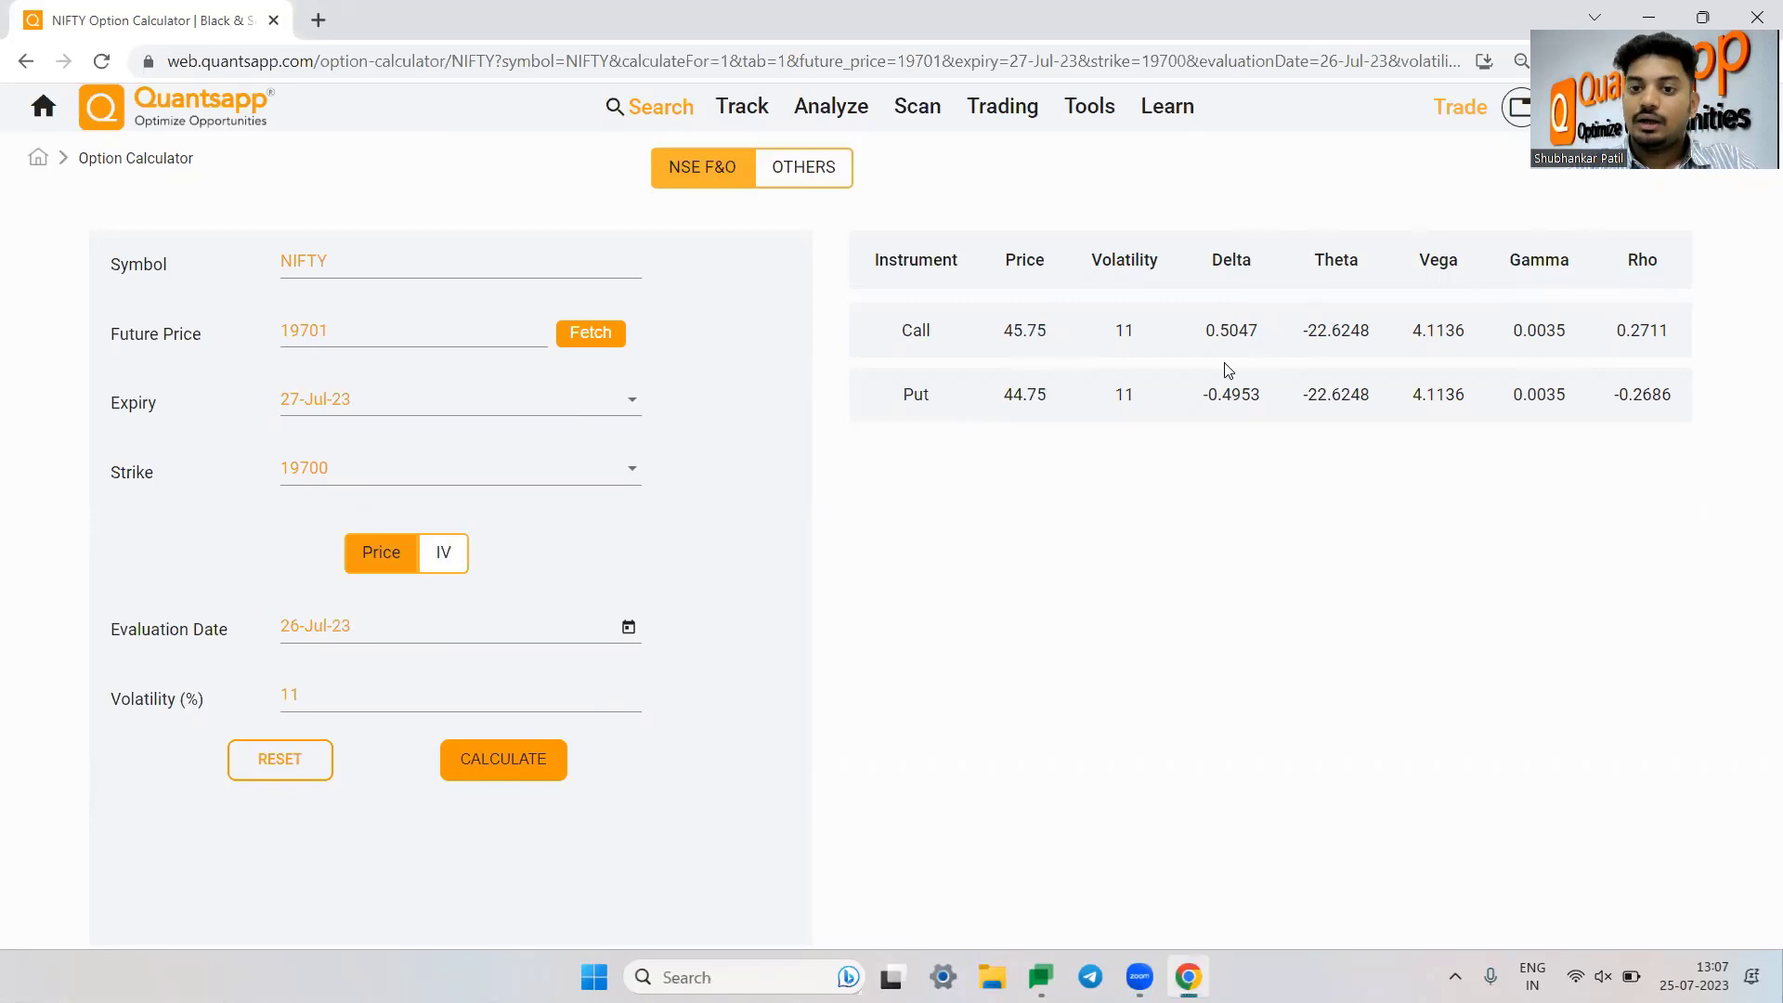
# Step: Highlight the call Delta 0.5047 and call Gamma 0.0035 values
pyautogui.moveTo(1291, 327); pyautogui.dragTo(1200, 325)
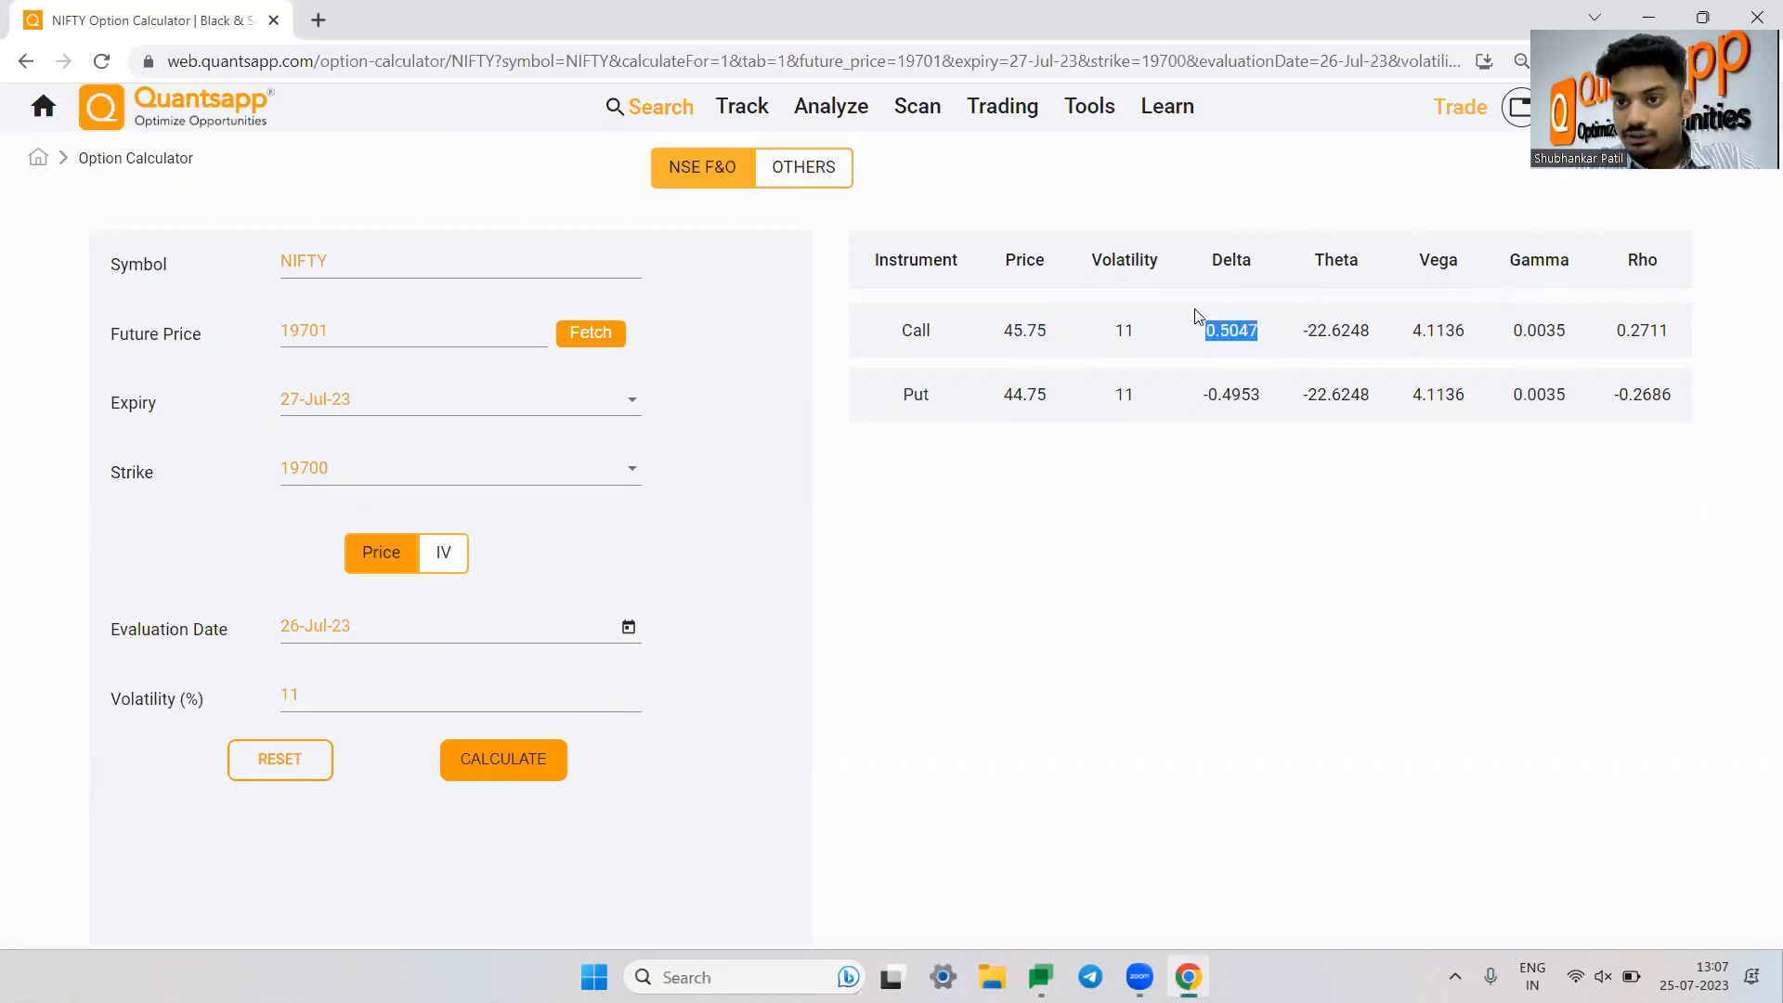
pyautogui.click(1662, 360)
pyautogui.doubleClick(1540, 329)
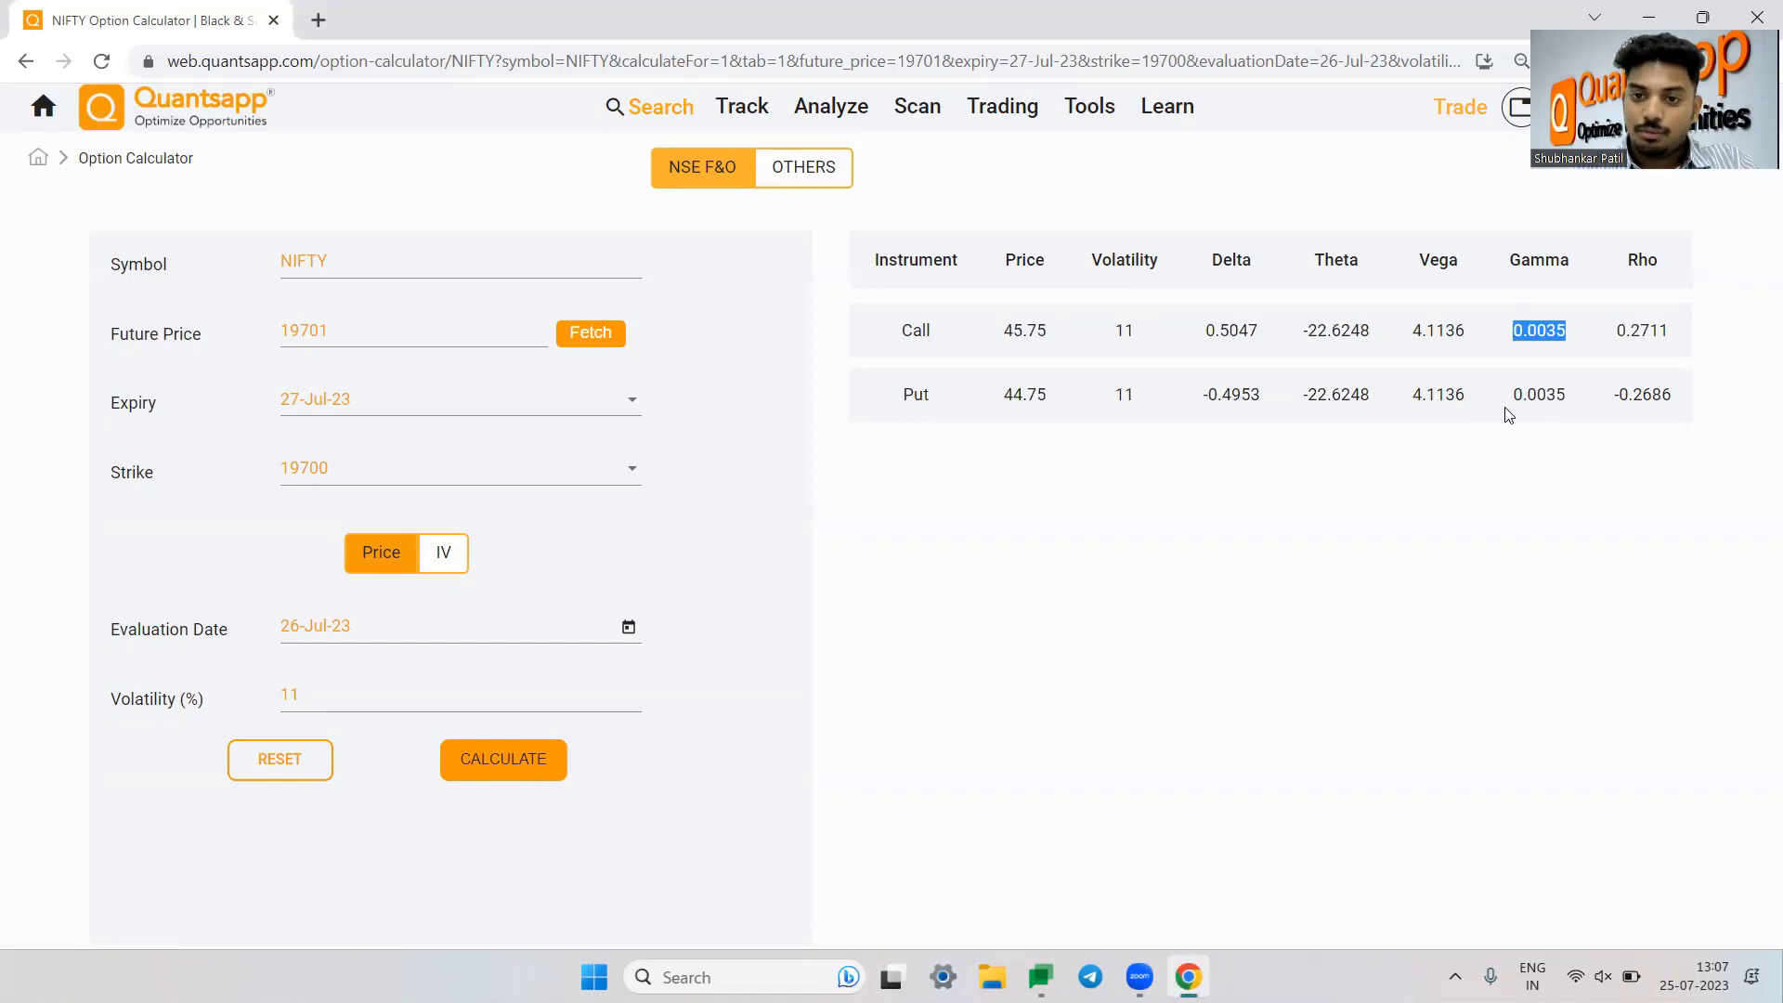
pyautogui.click(1384, 557)
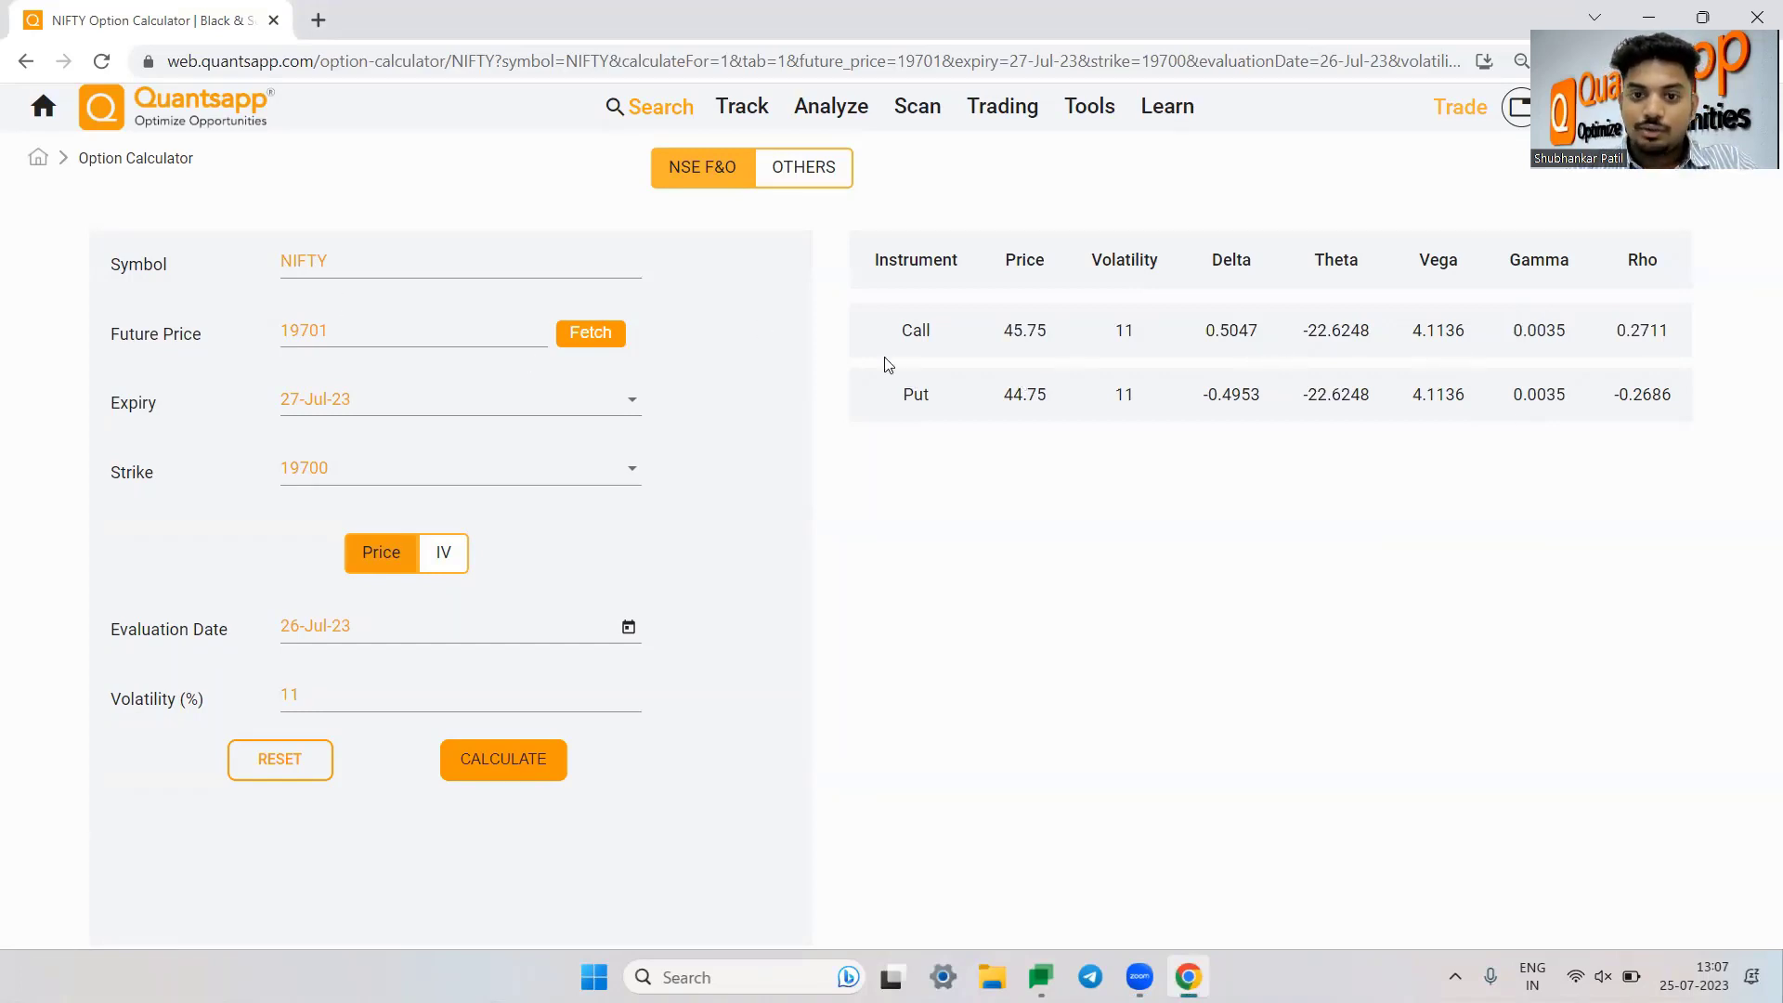
pyautogui.moveTo(1567, 334); pyautogui.dragTo(1514, 335)
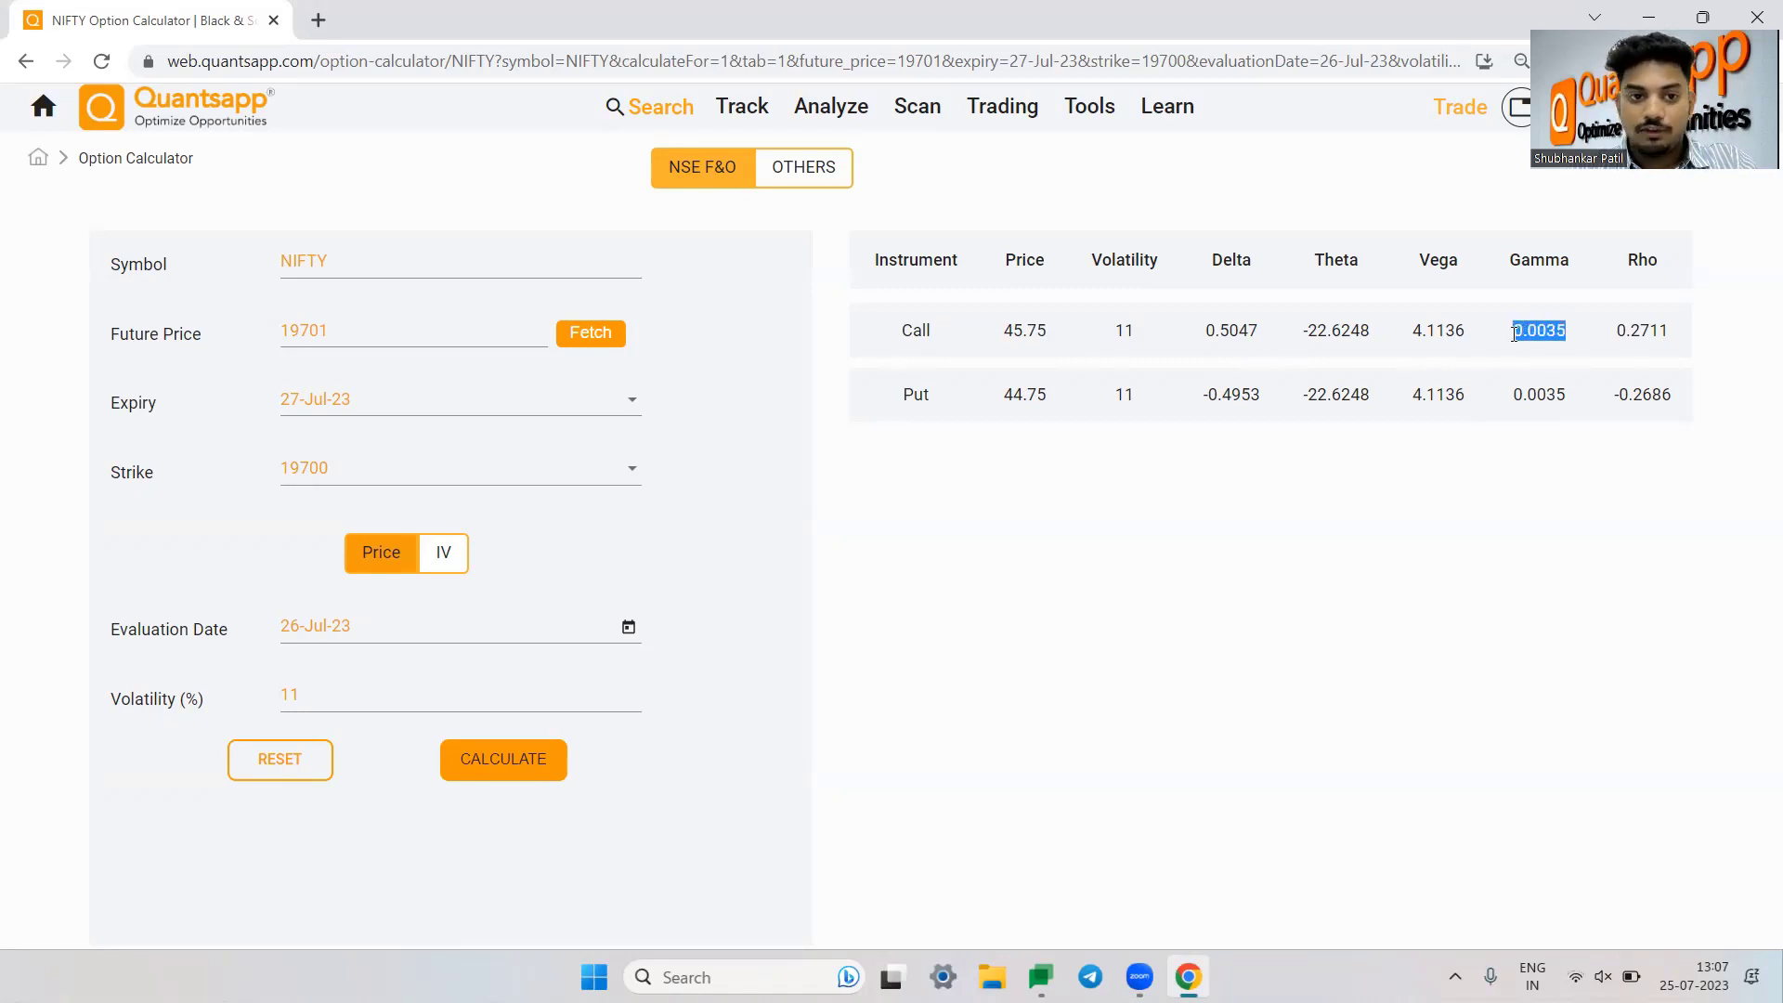
# Step: Recalculate with future price 19702, showing a call delta of 0.5082
pyautogui.click(387, 334)
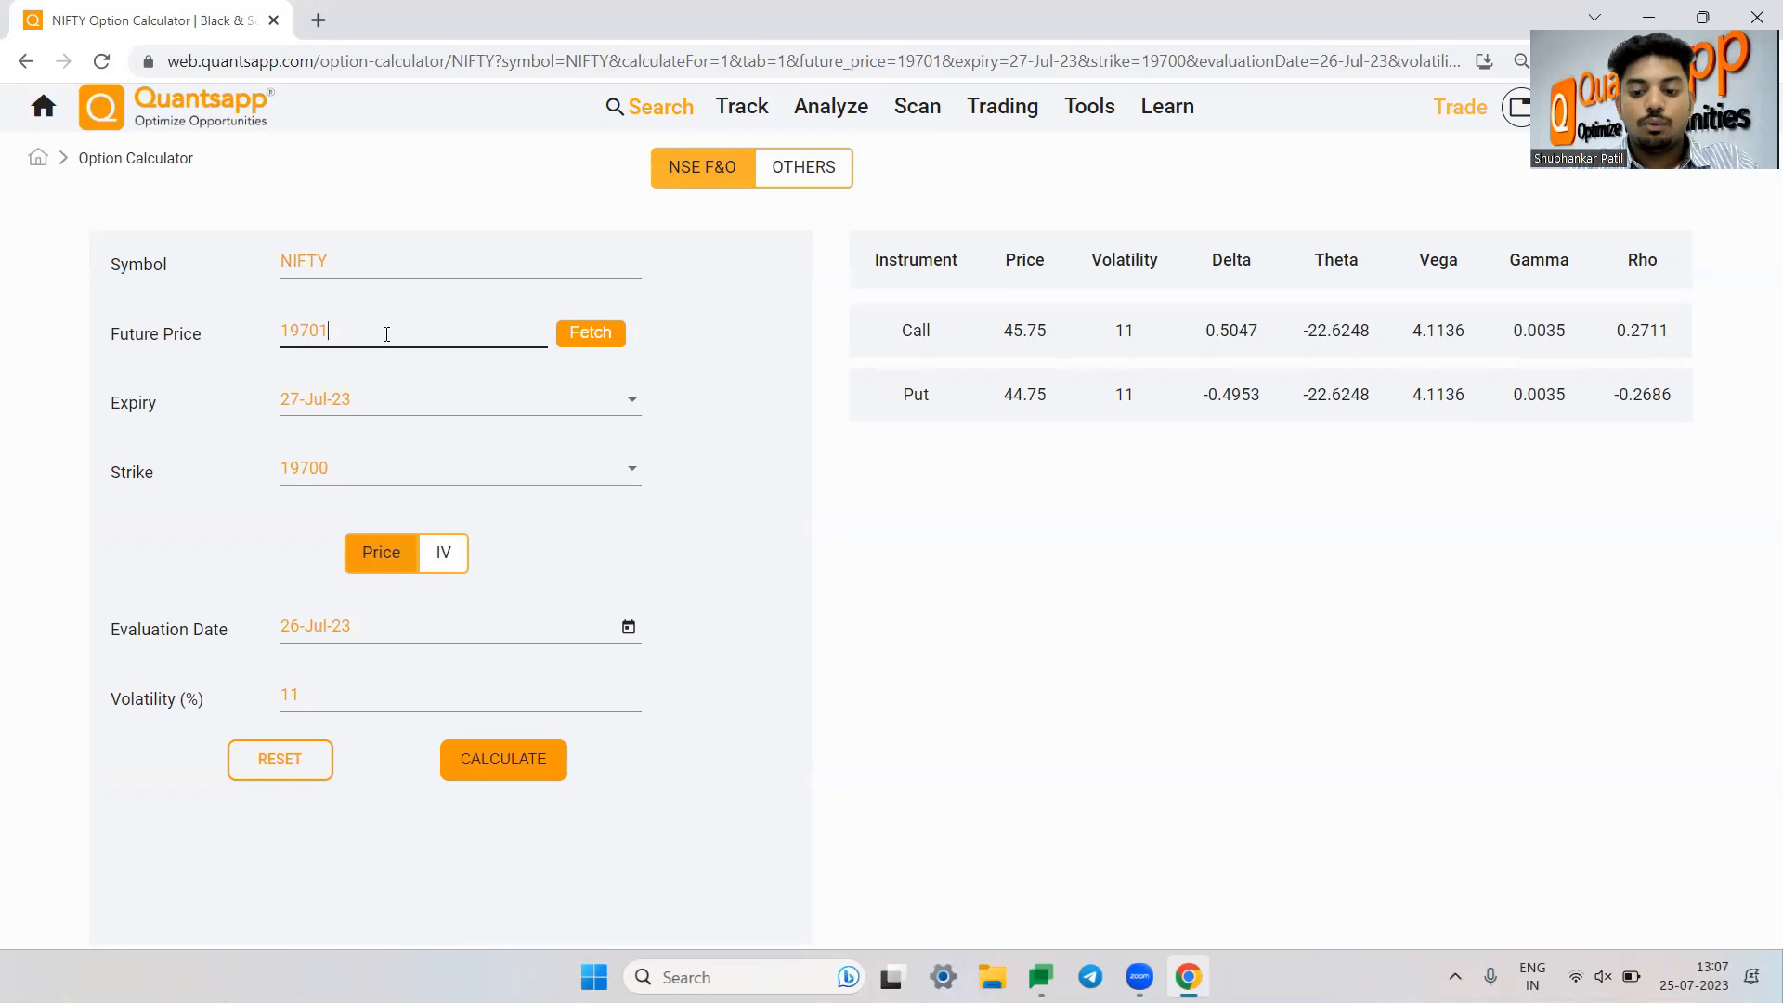
pyautogui.press('BackSpace')
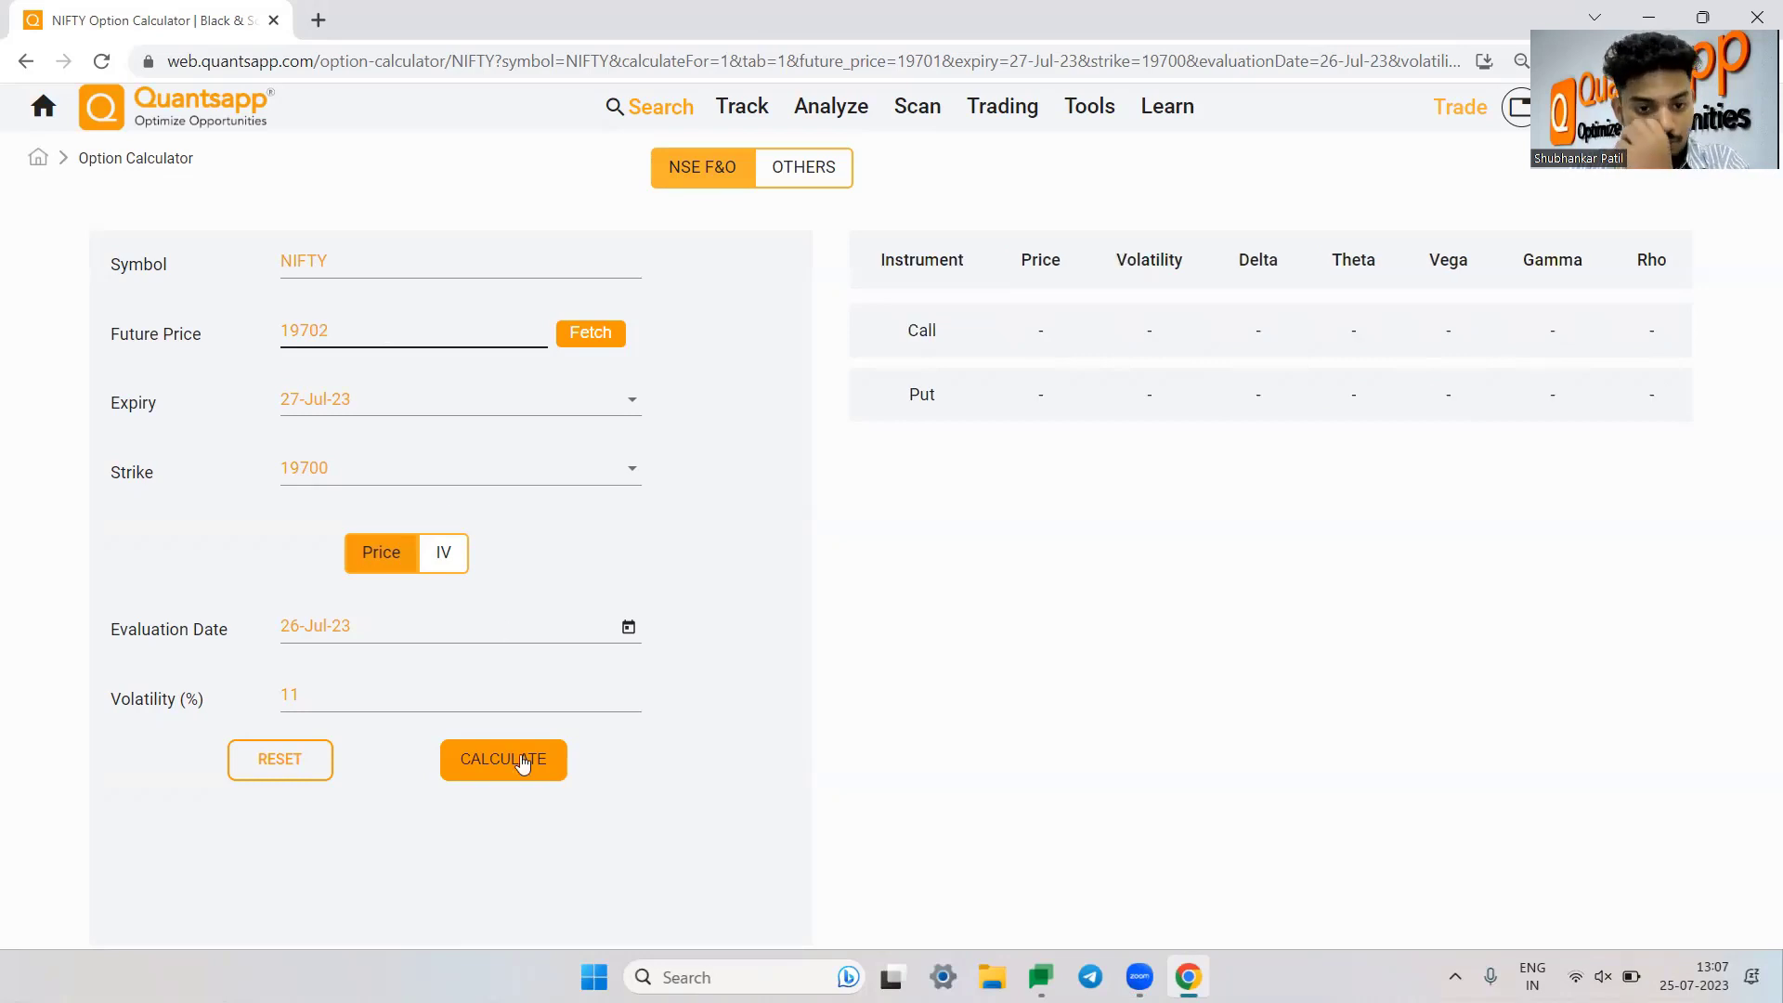
pyautogui.click(523, 763)
pyautogui.moveTo(1259, 330); pyautogui.dragTo(1197, 347)
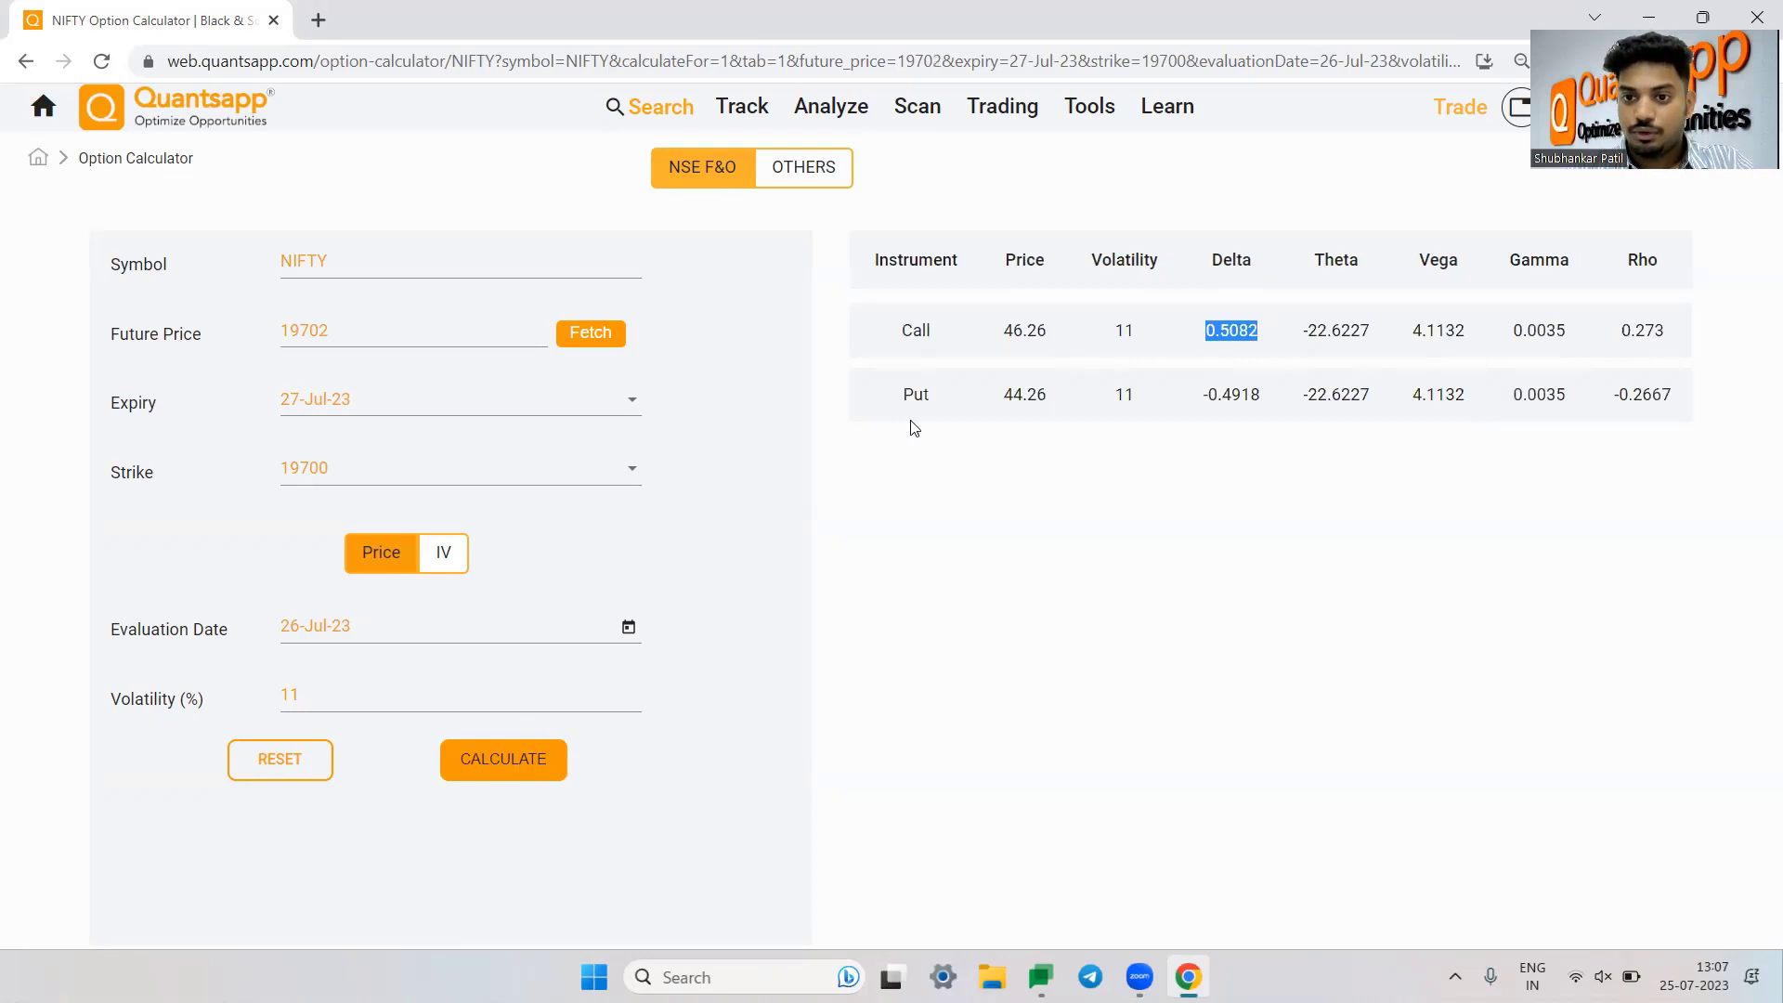
# Step: Recalculate with future price 19703 and highlight the call delta 0.5117
pyautogui.click(440, 323)
pyautogui.press('BackSpace')
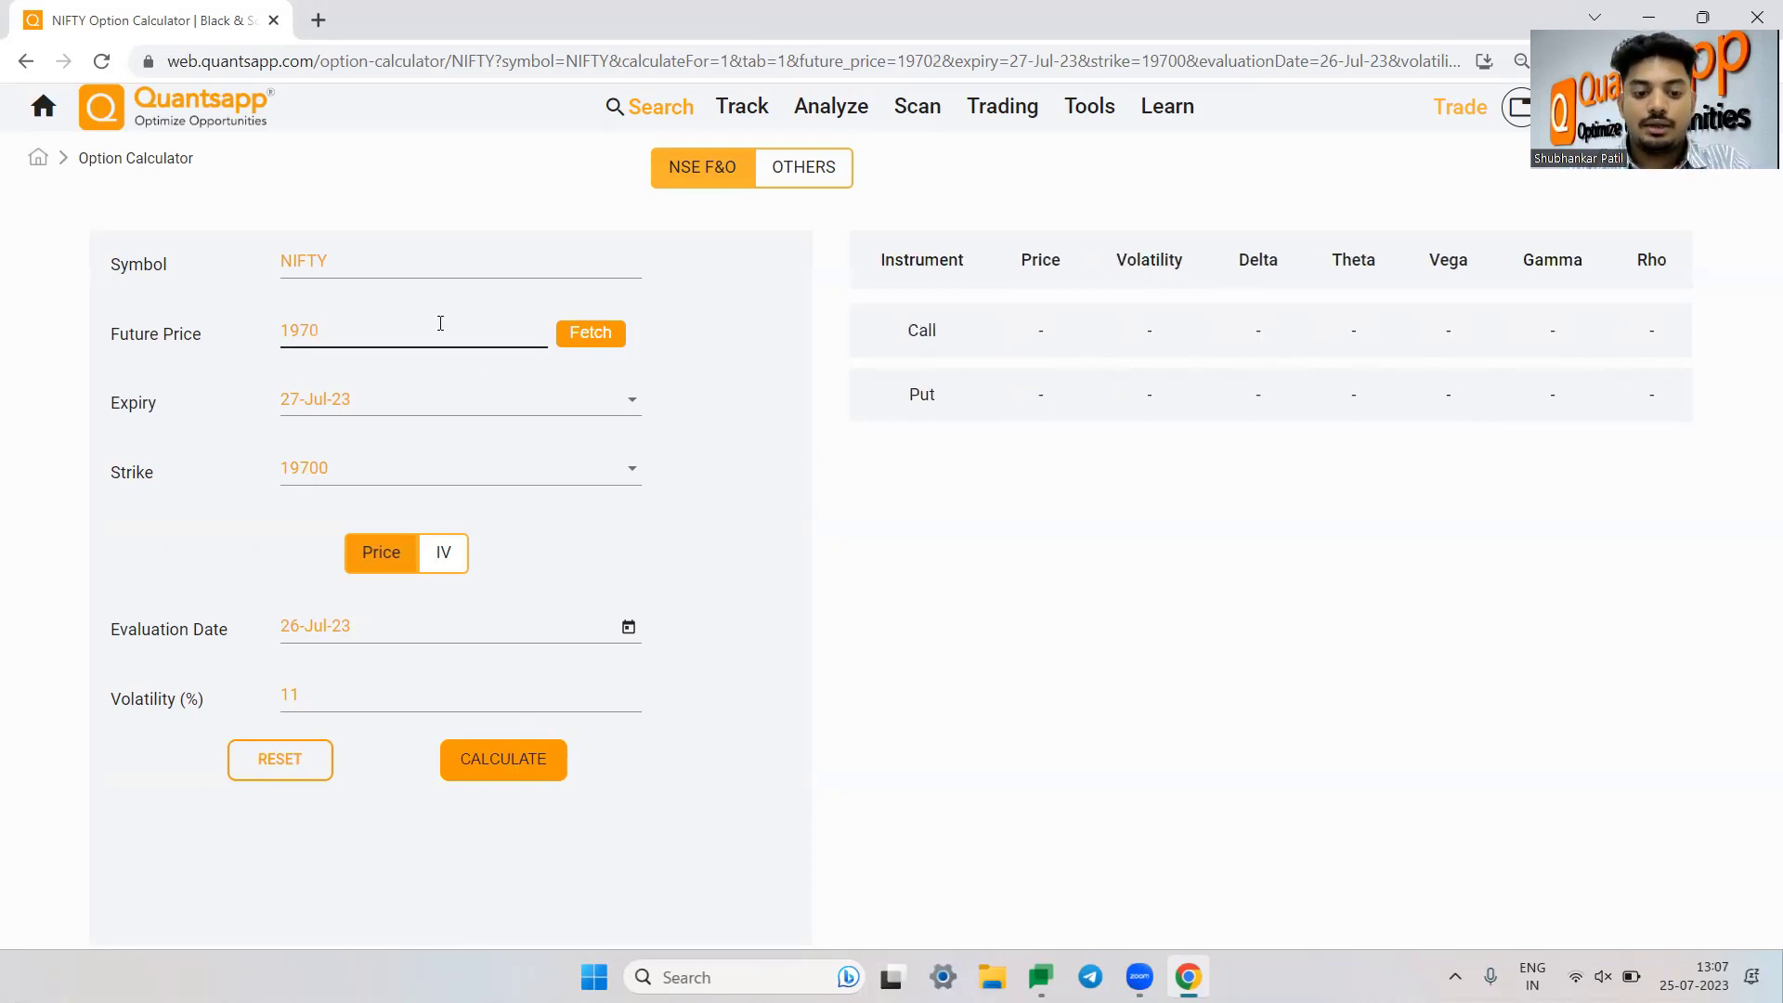
pyautogui.click(520, 767)
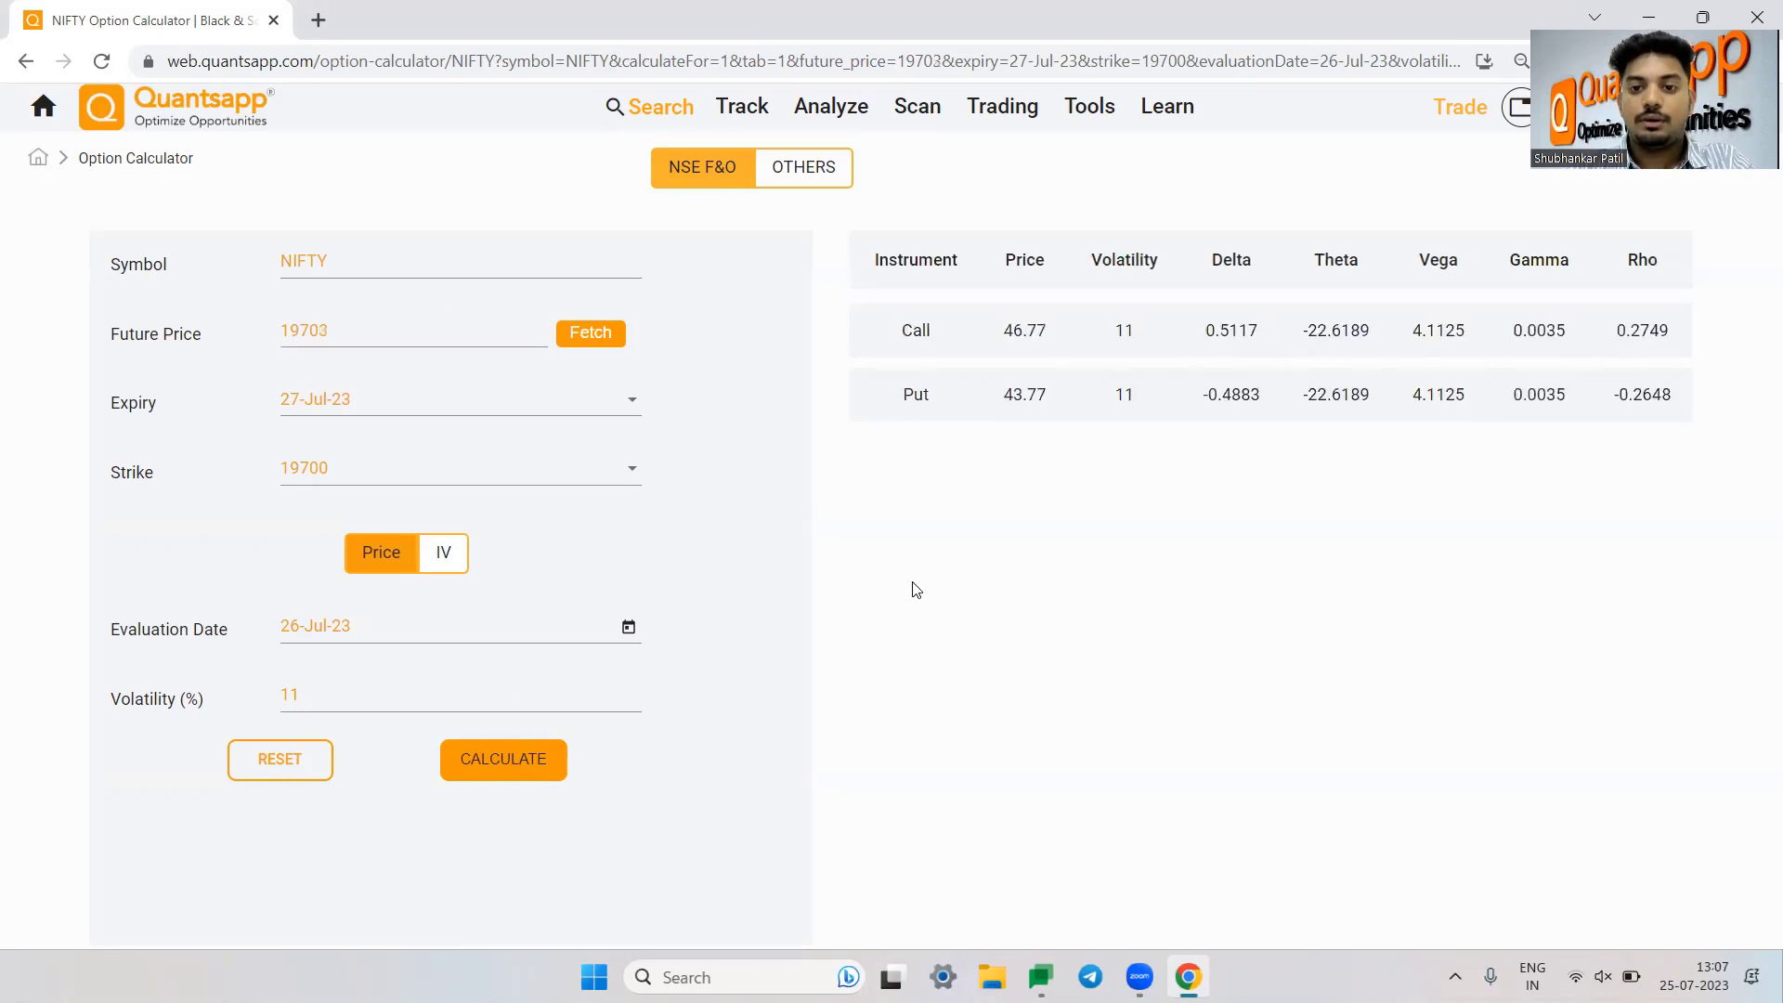
pyautogui.doubleClick(1229, 331)
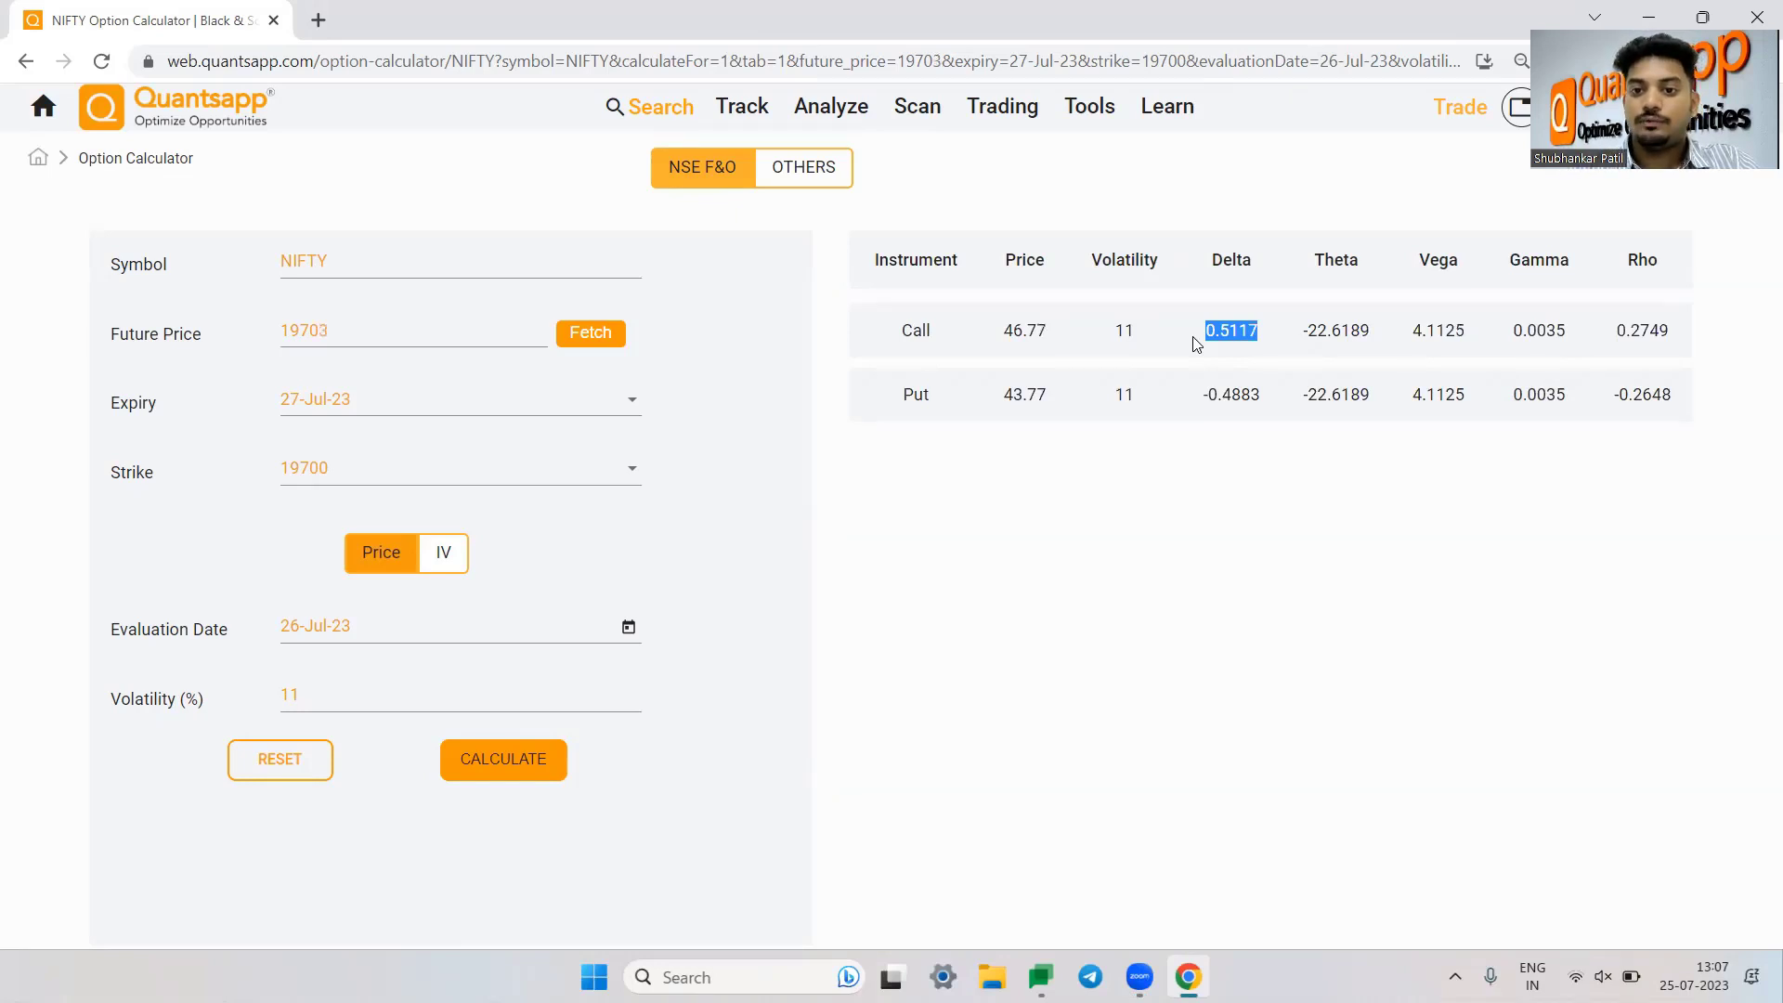
pyautogui.moveTo(1580, 345); pyautogui.dragTo(1504, 345)
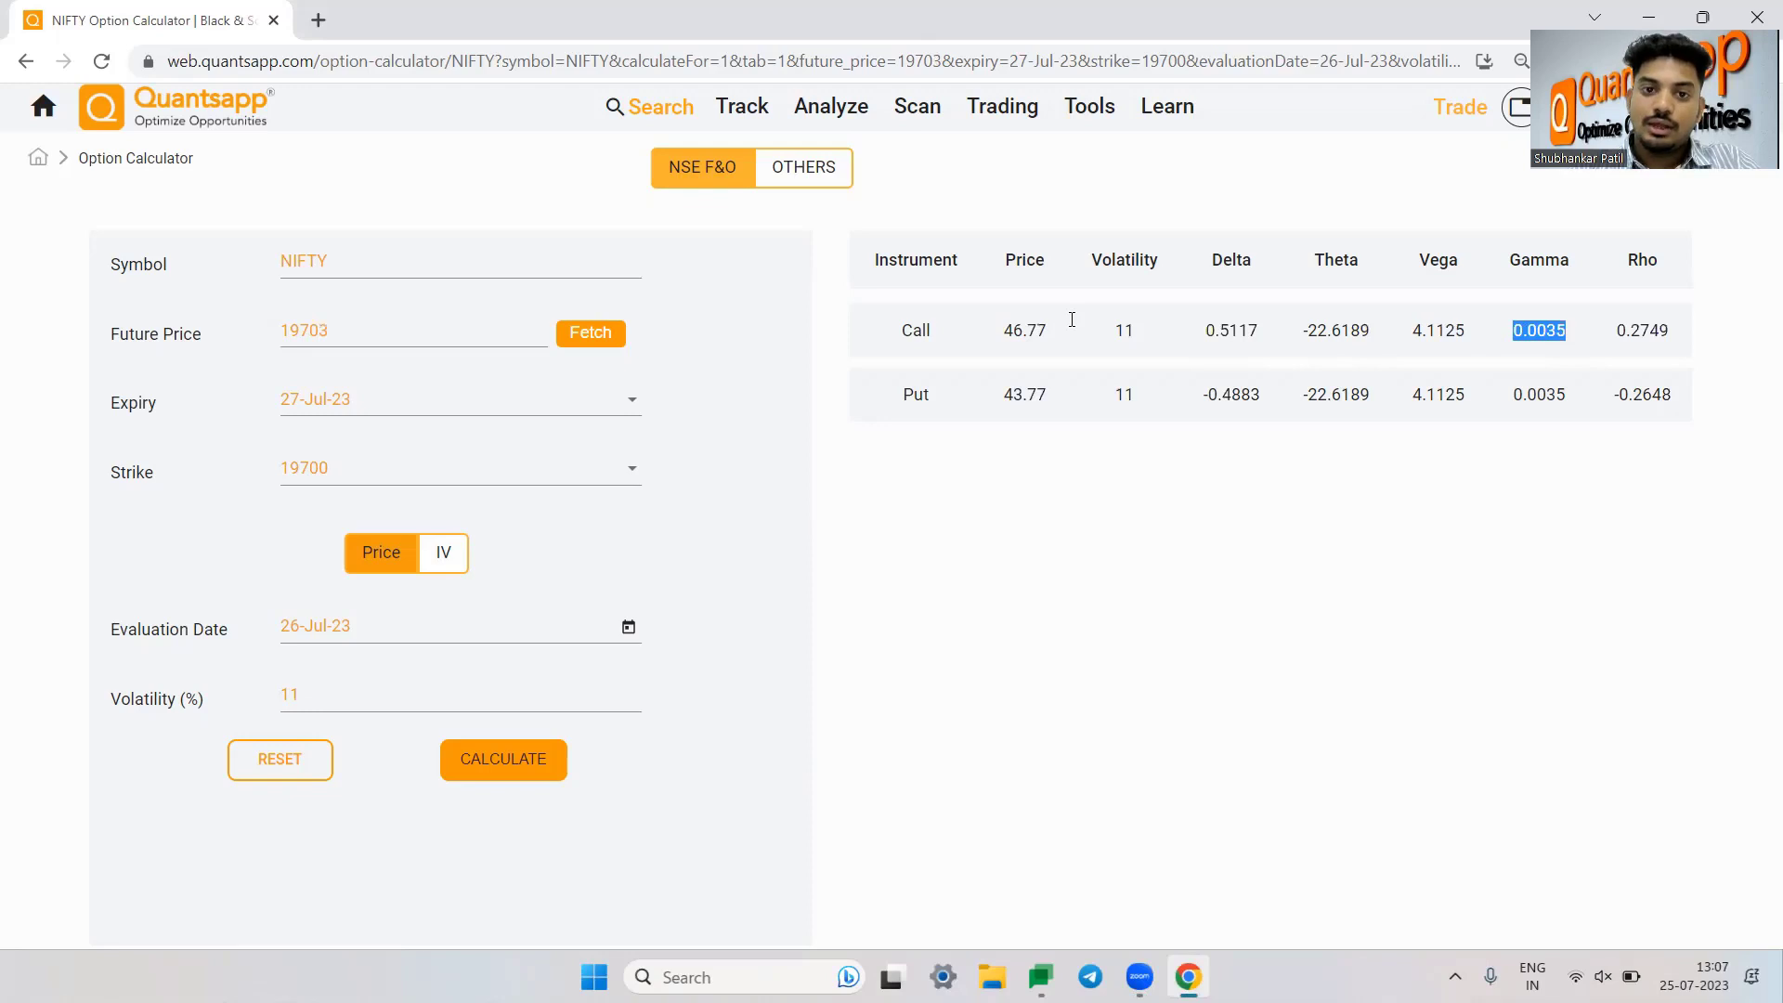
pyautogui.moveTo(1268, 255)
pyautogui.mouseDown()
pyautogui.moveTo(1184, 307)
pyautogui.moveTo(1245, 427)
pyautogui.moveTo(1274, 248)
pyautogui.mouseUp()
pyautogui.moveTo(1238, 634)
pyautogui.mouseDown()
pyautogui.moveTo(1334, 590)
pyautogui.moveTo(1337, 518)
pyautogui.mouseUp()
pyautogui.moveTo(270, 291)
pyautogui.mouseDown()
pyautogui.moveTo(370, 276)
pyautogui.moveTo(404, 305)
pyautogui.mouseUp()
pyautogui.moveTo(924, 624)
pyautogui.mouseDown()
pyautogui.moveTo(931, 689)
pyautogui.moveTo(986, 524)
pyautogui.mouseUp()
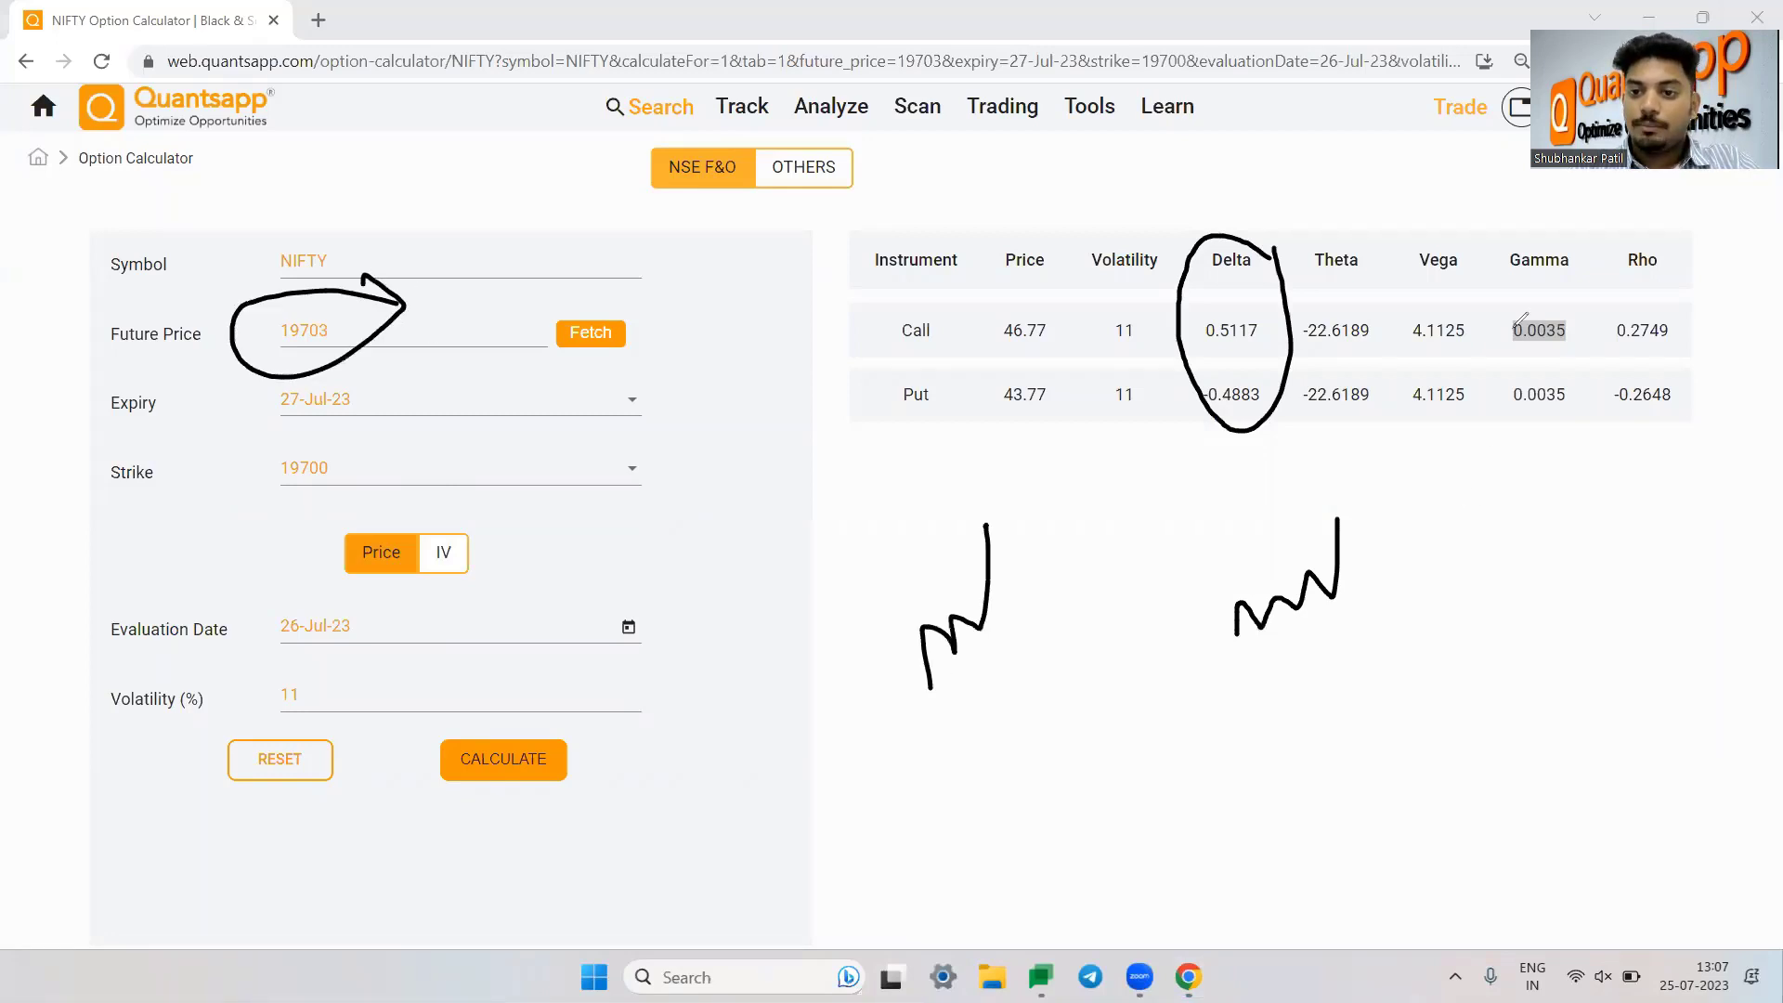
pyautogui.moveTo(1557, 237)
pyautogui.mouseDown()
pyautogui.moveTo(1359, 177)
pyautogui.moveTo(1281, 221)
pyautogui.moveTo(1019, 228)
pyautogui.moveTo(1153, 228)
pyautogui.mouseUp()
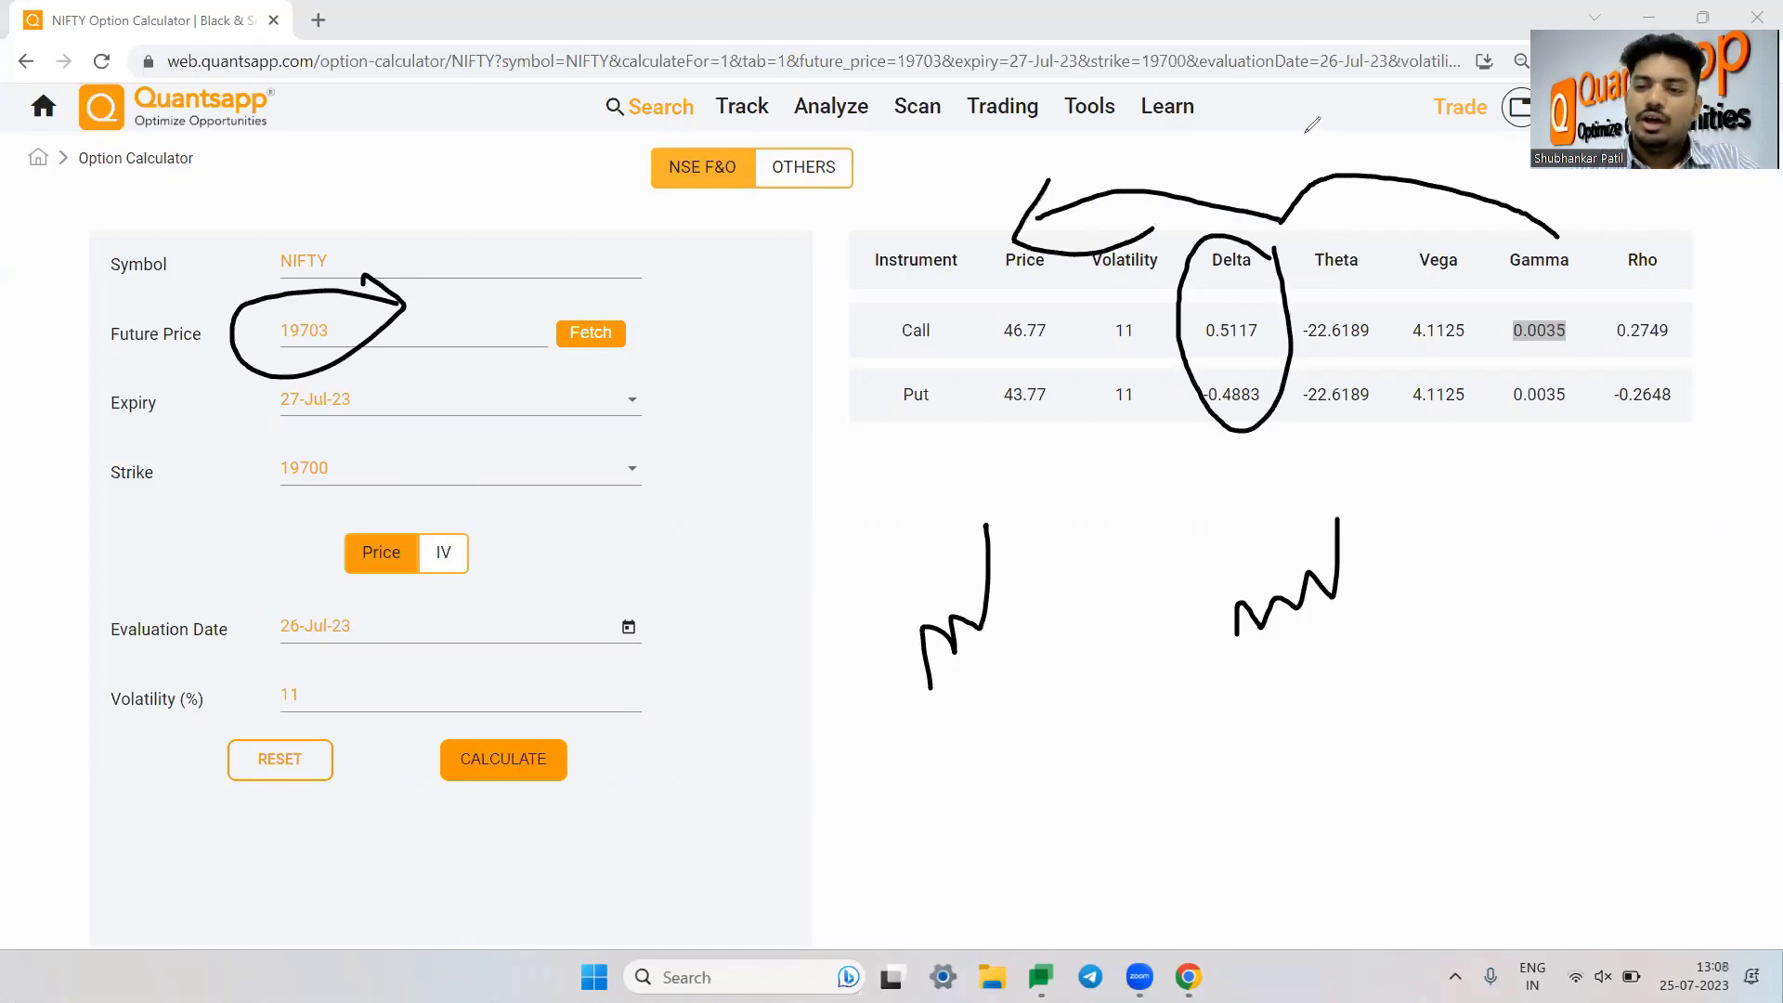
pyautogui.press('e')
pyautogui.moveTo(1669, 463); pyautogui.dragTo(1676, 243)
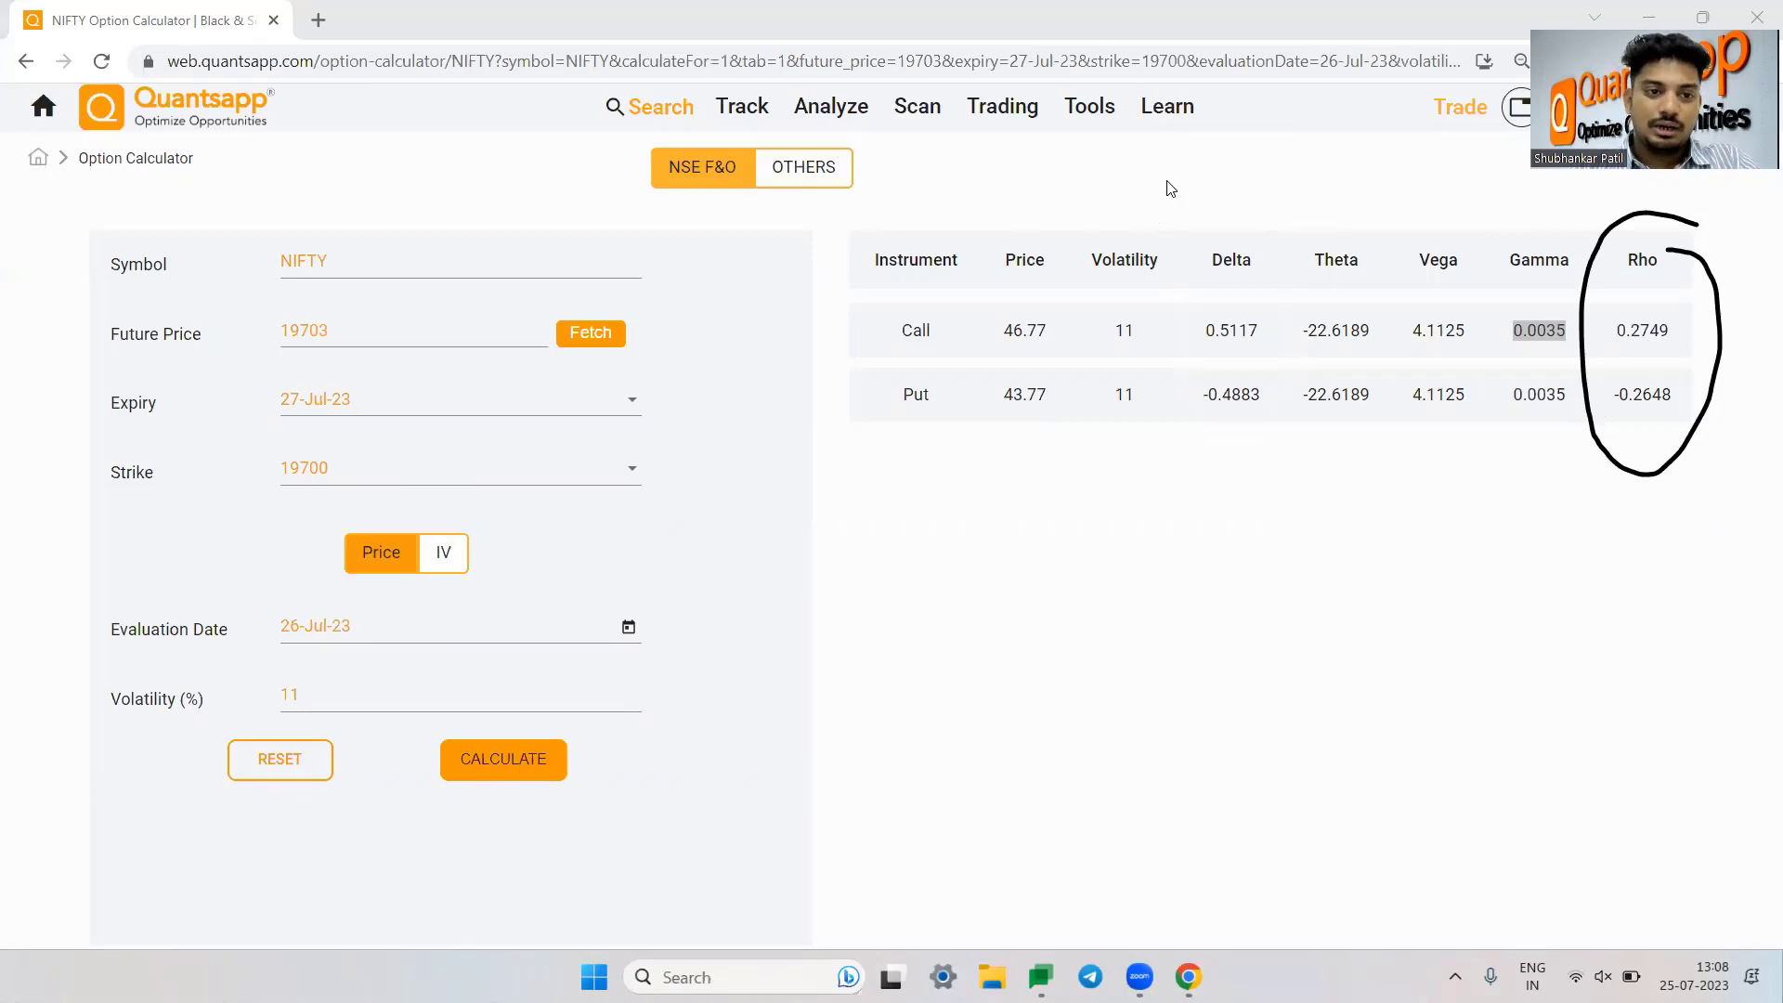
pyautogui.press('Escape')
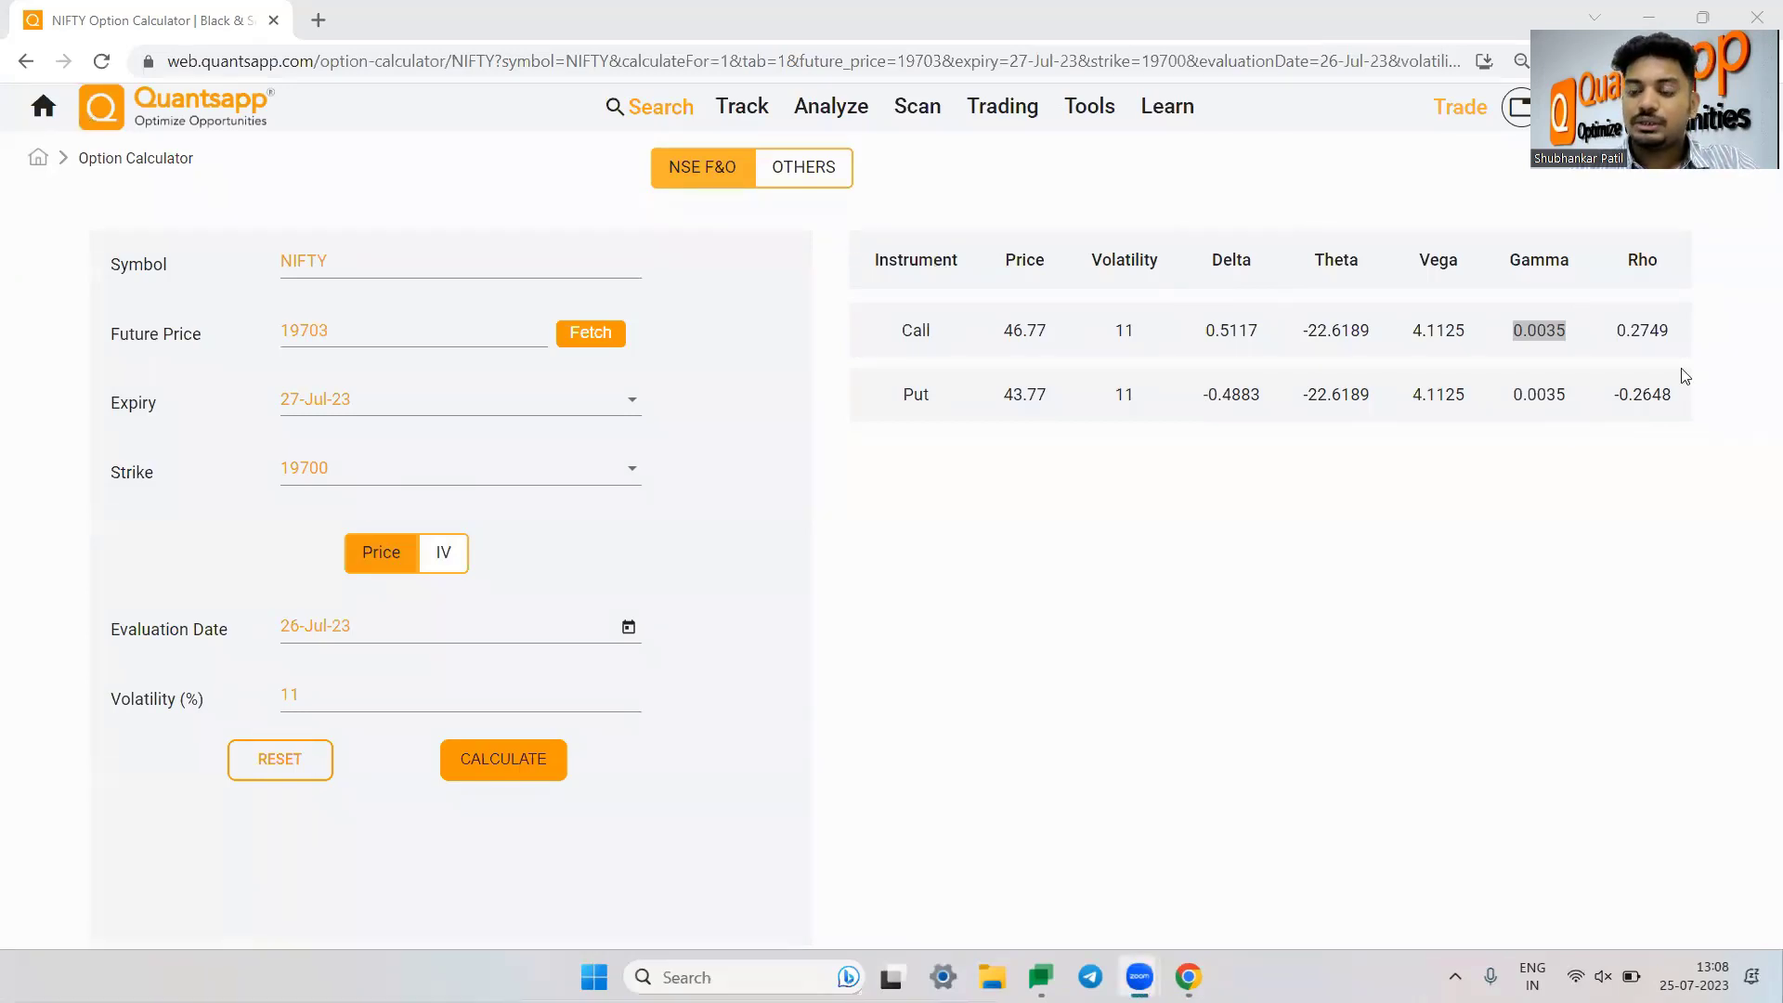
pyautogui.moveTo(1682, 377); pyautogui.dragTo(1620, 327)
pyautogui.doubleClick(1625, 327)
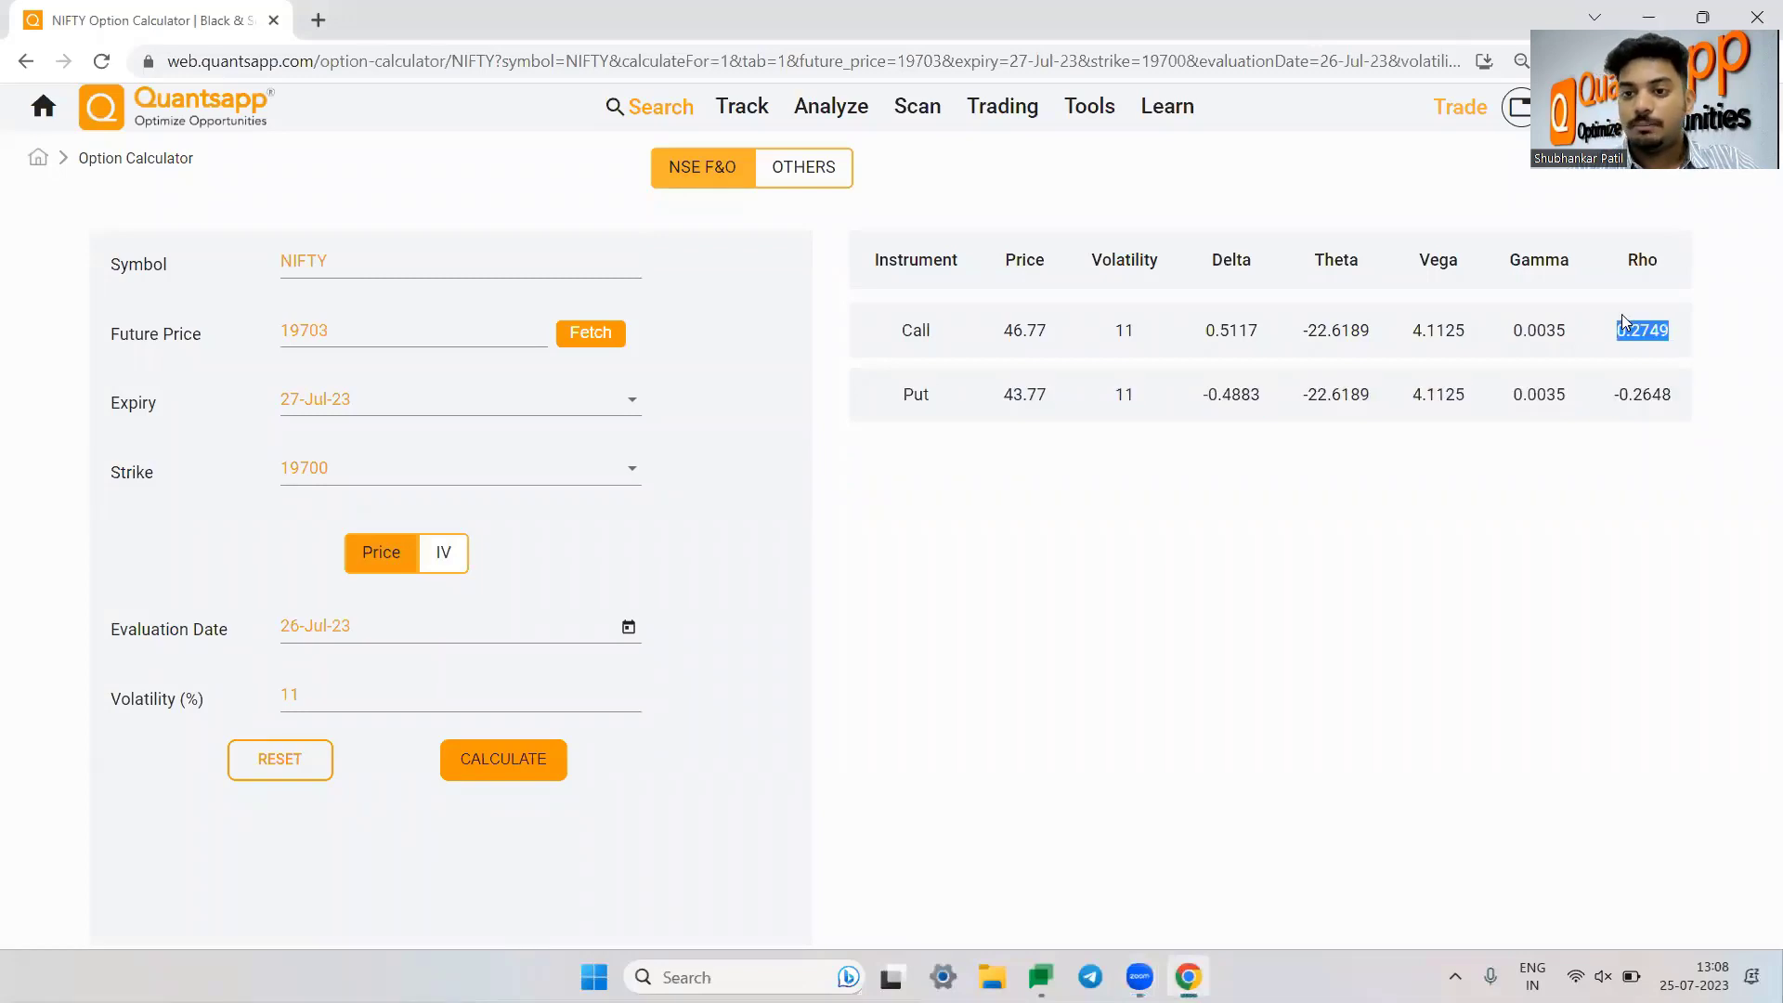
pyautogui.click(399, 332)
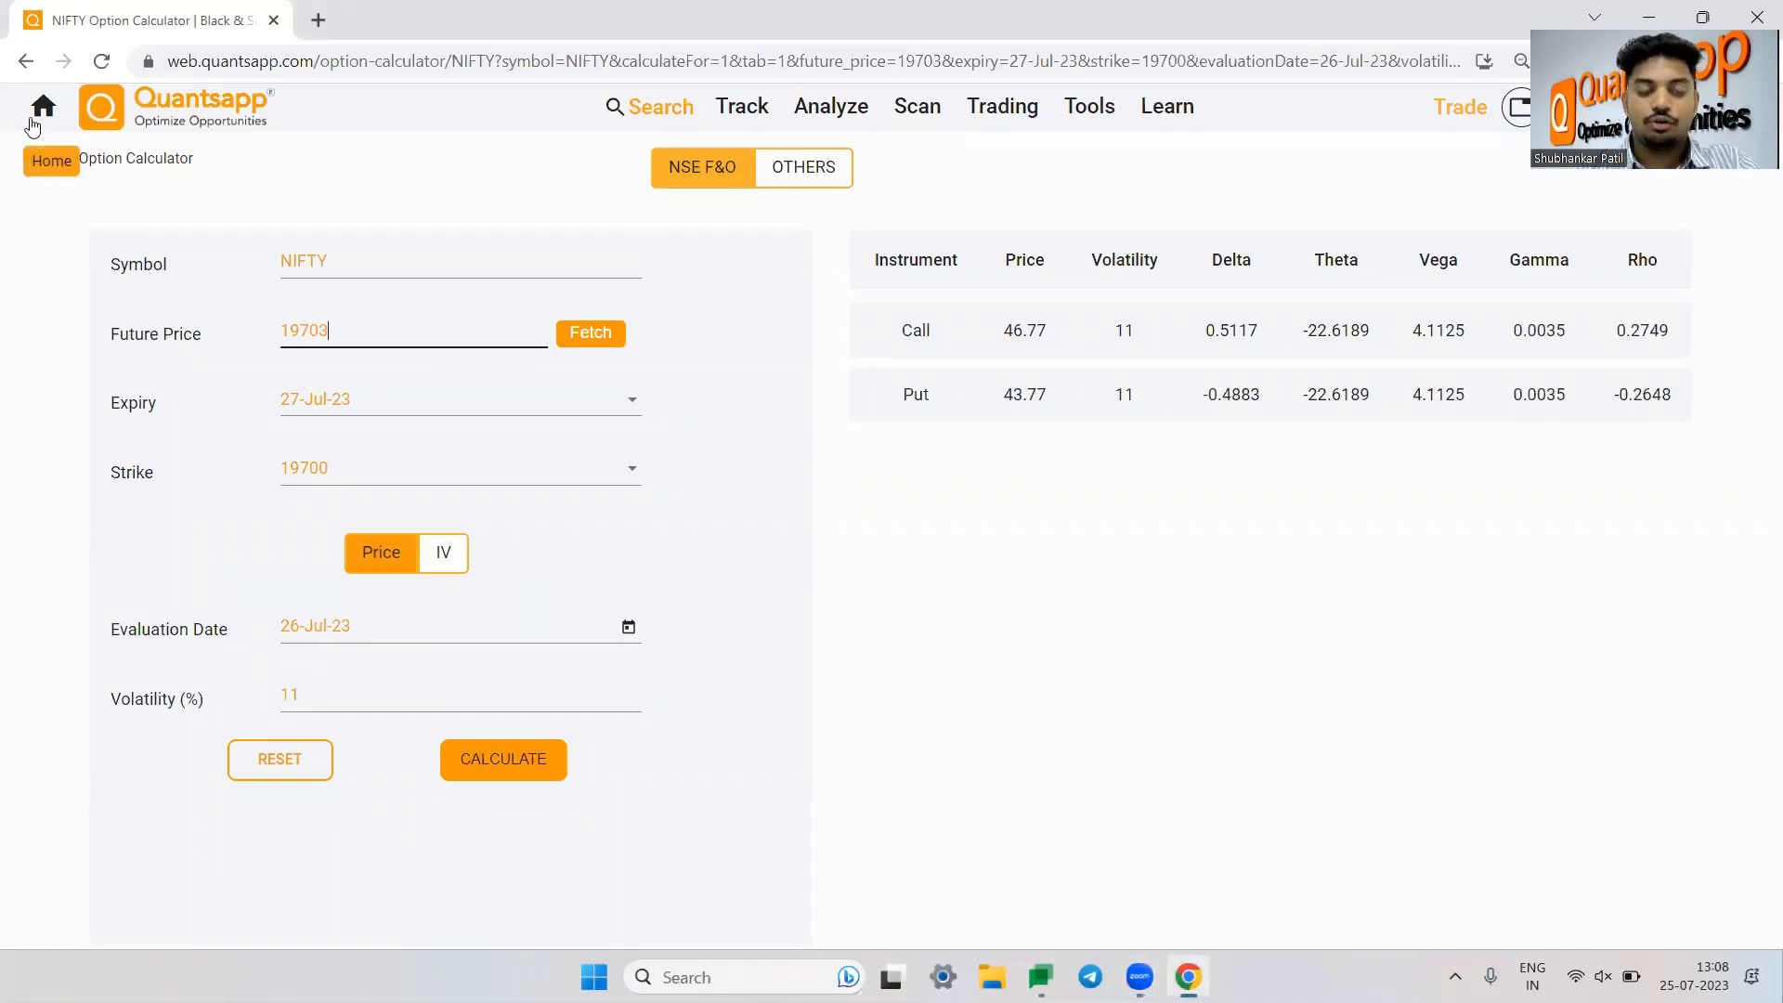
# Step: From the home dashboard, search 'arc' and open Options Architect, showing JINDALSTEL with expiry 27-Jul-23
pyautogui.click(39, 157)
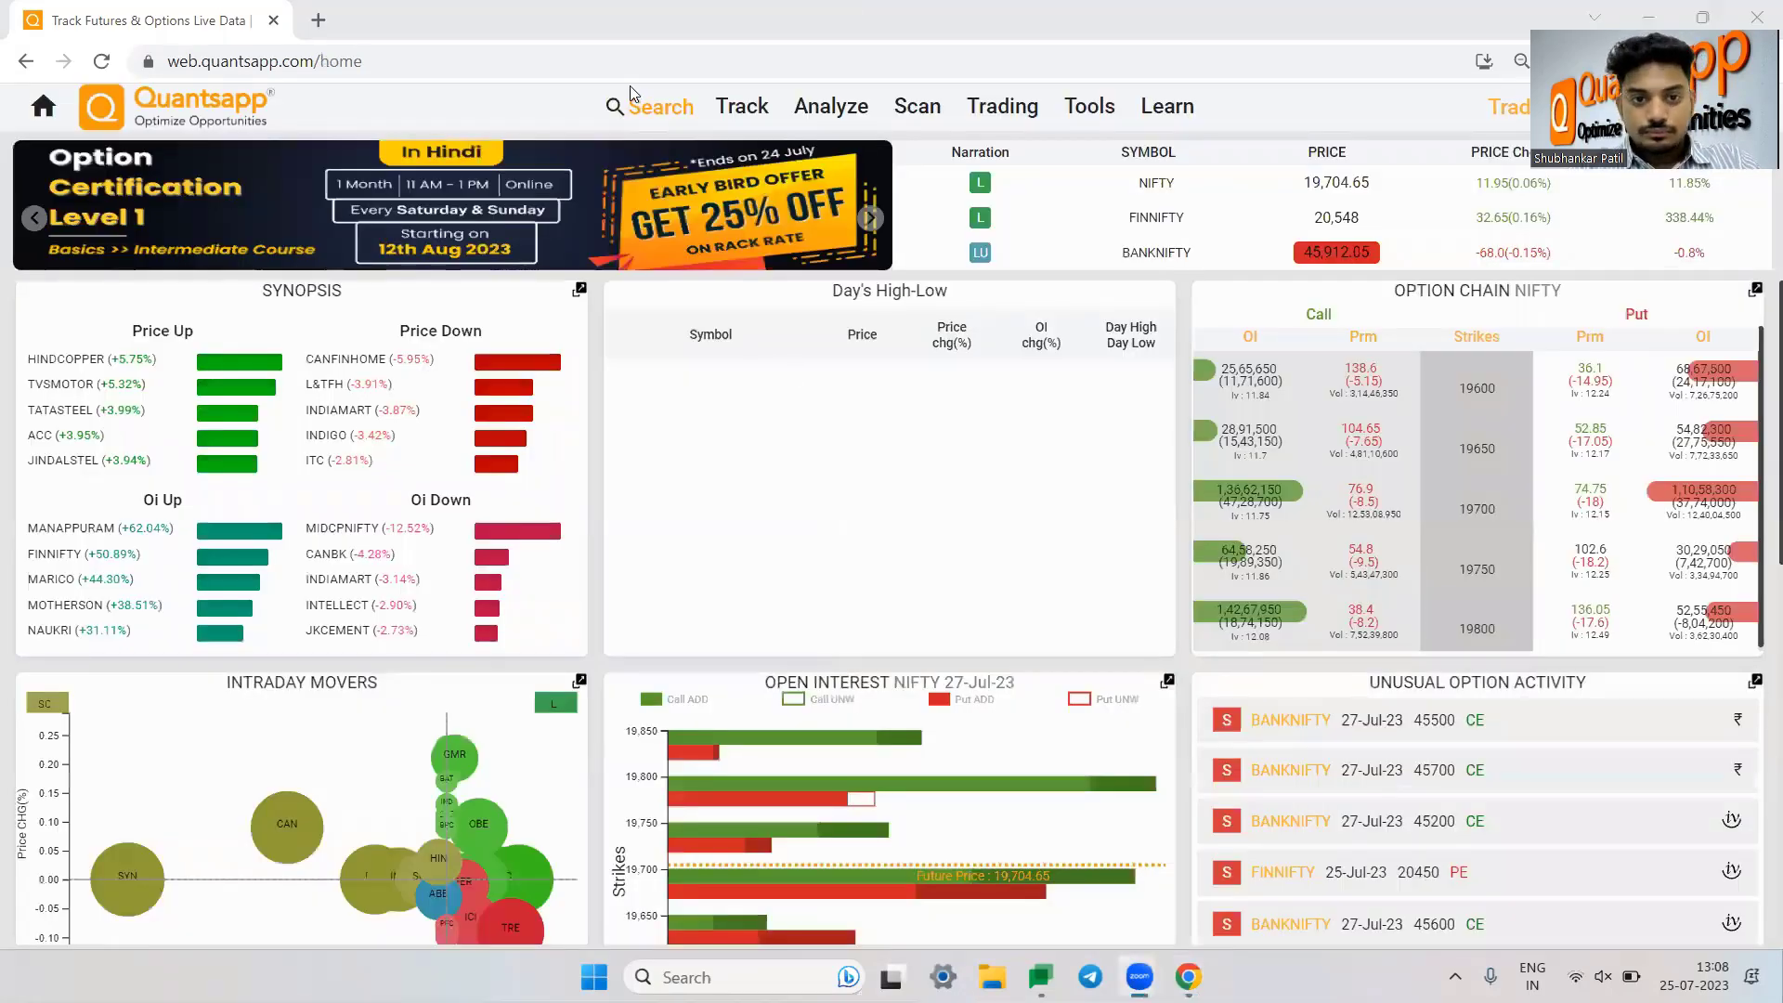
pyautogui.click(632, 102)
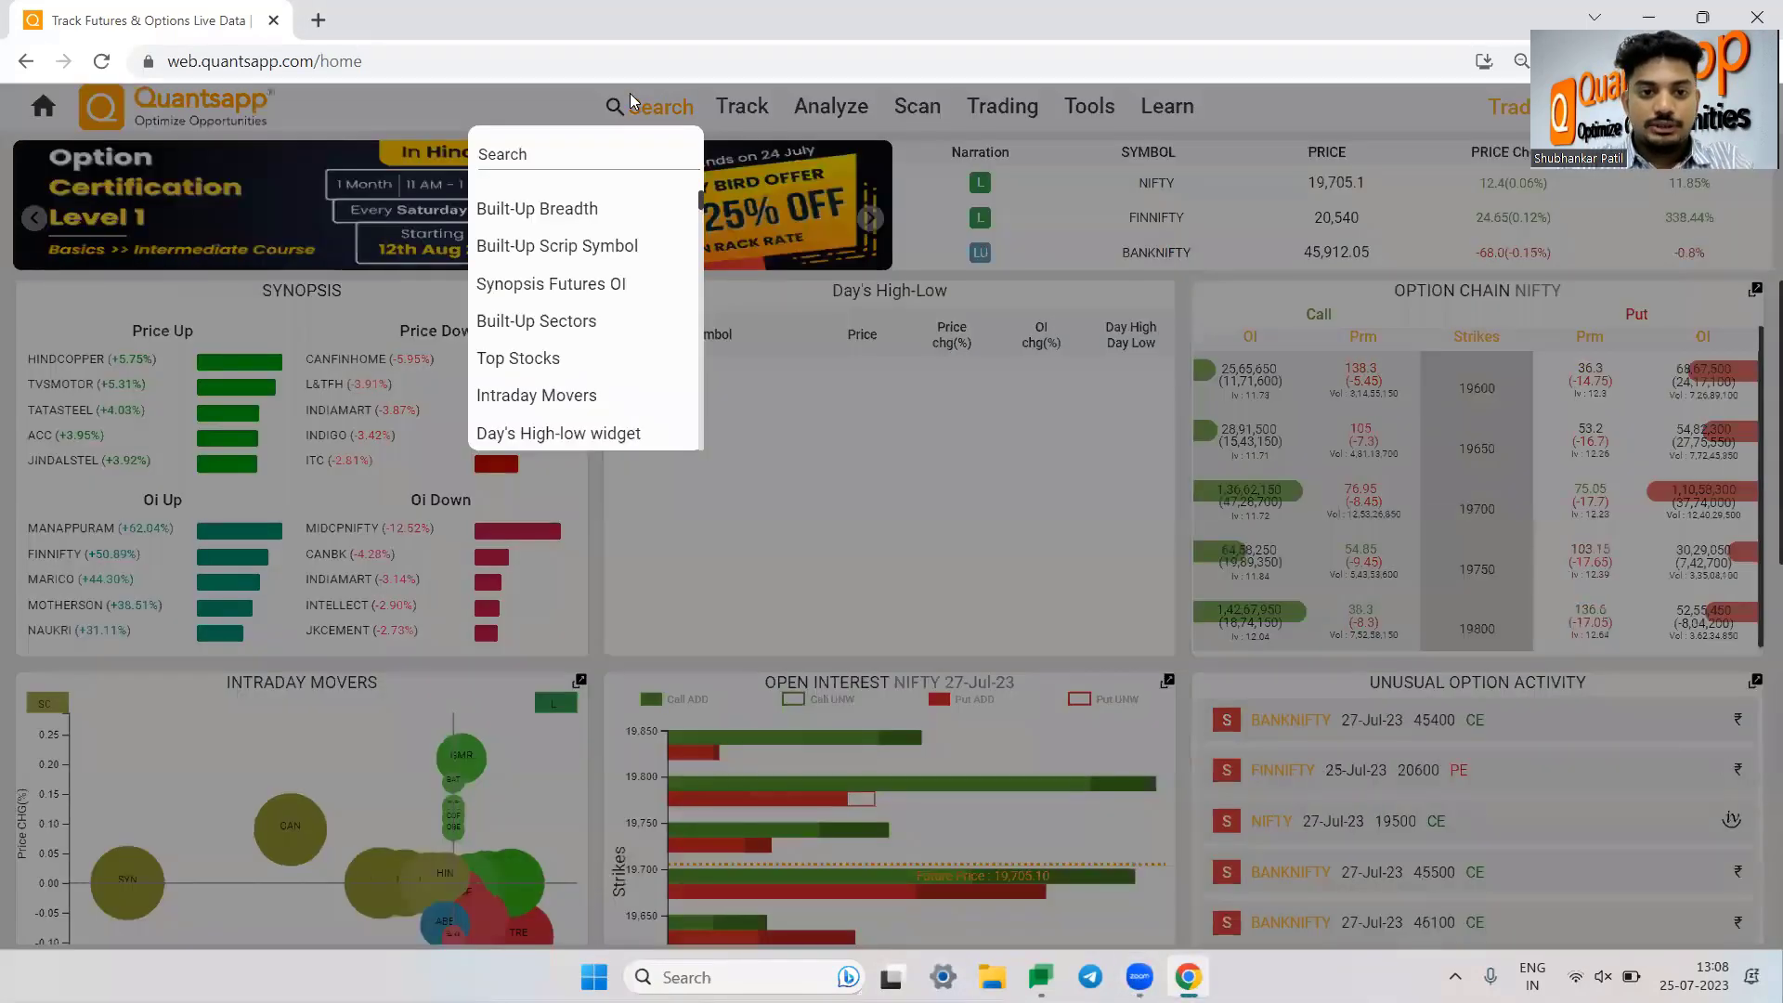
pyautogui.click(585, 150)
pyautogui.write('ar')
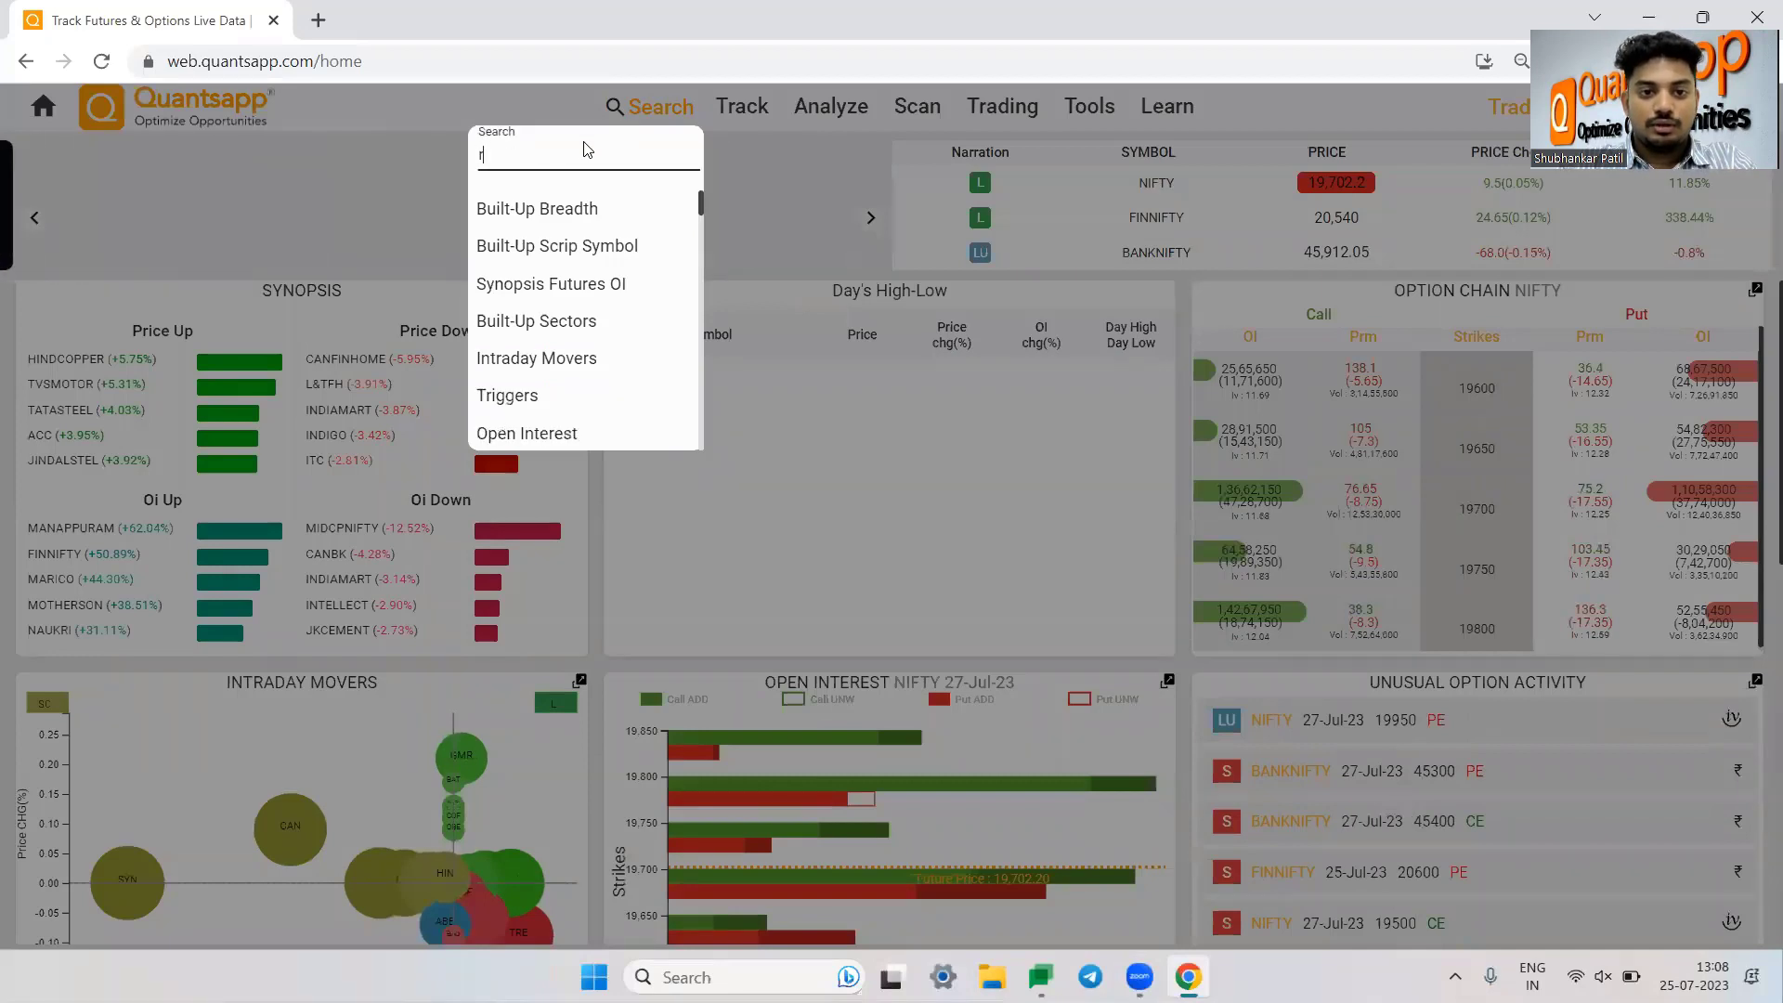
pyautogui.write('ch')
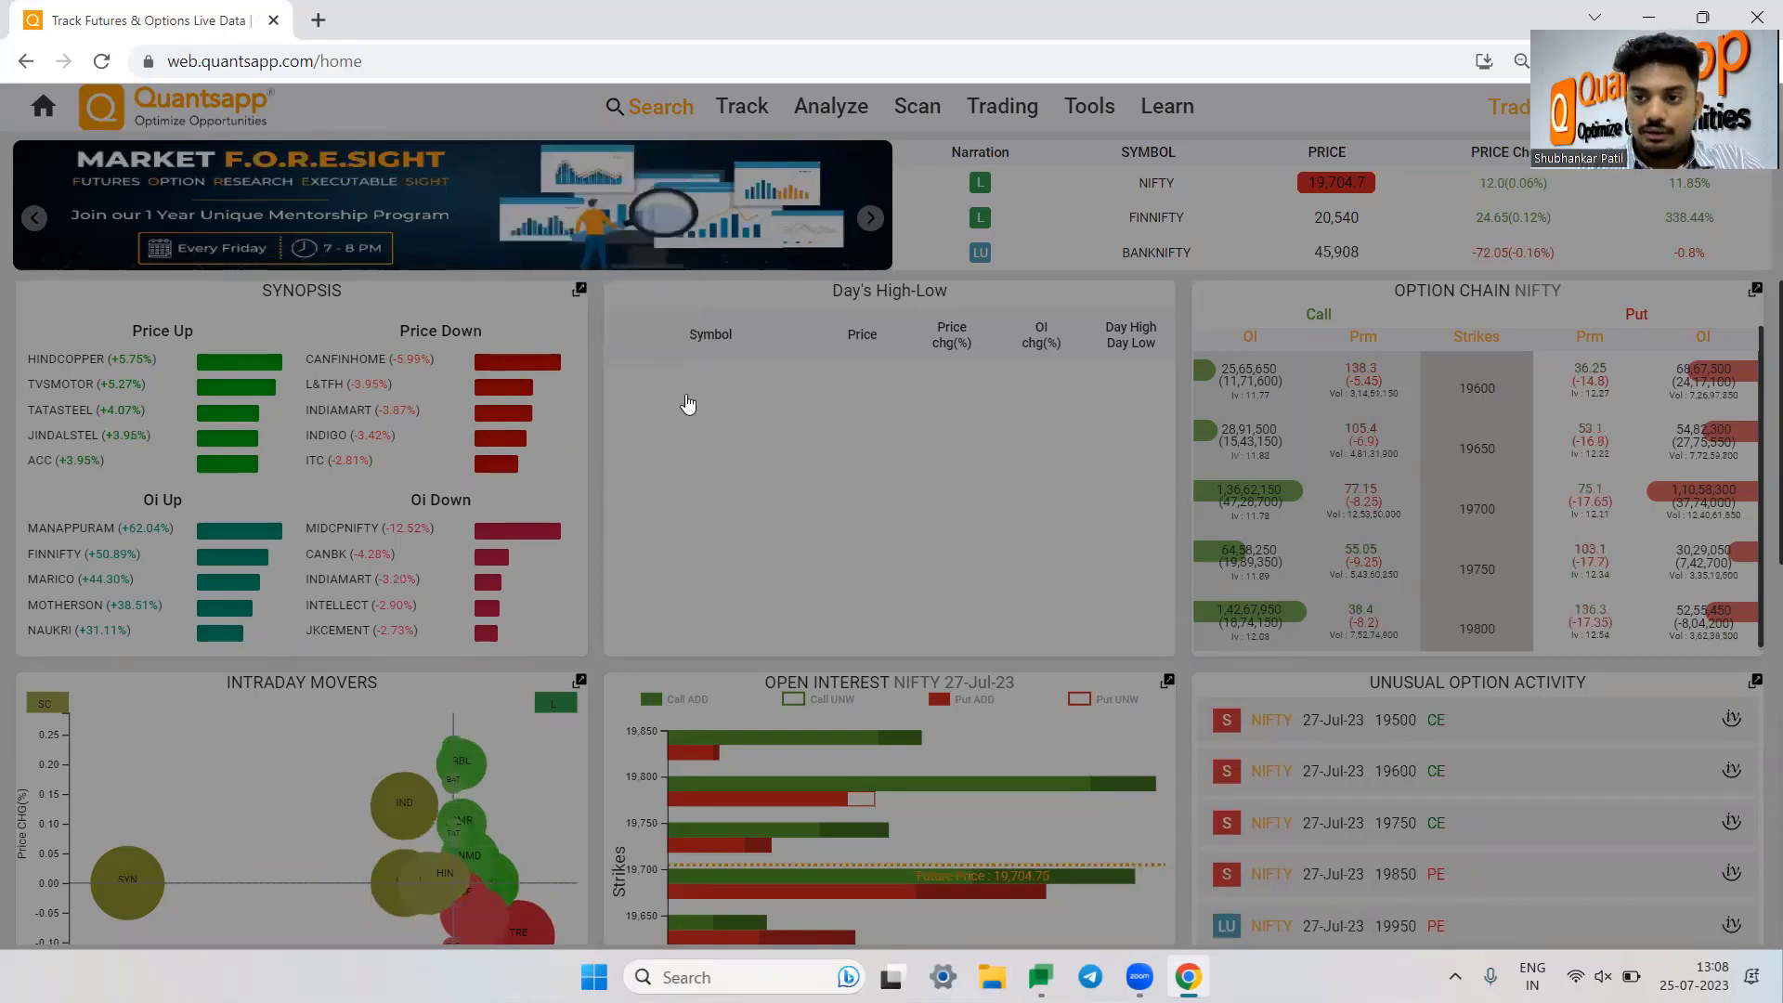
pyautogui.click(688, 404)
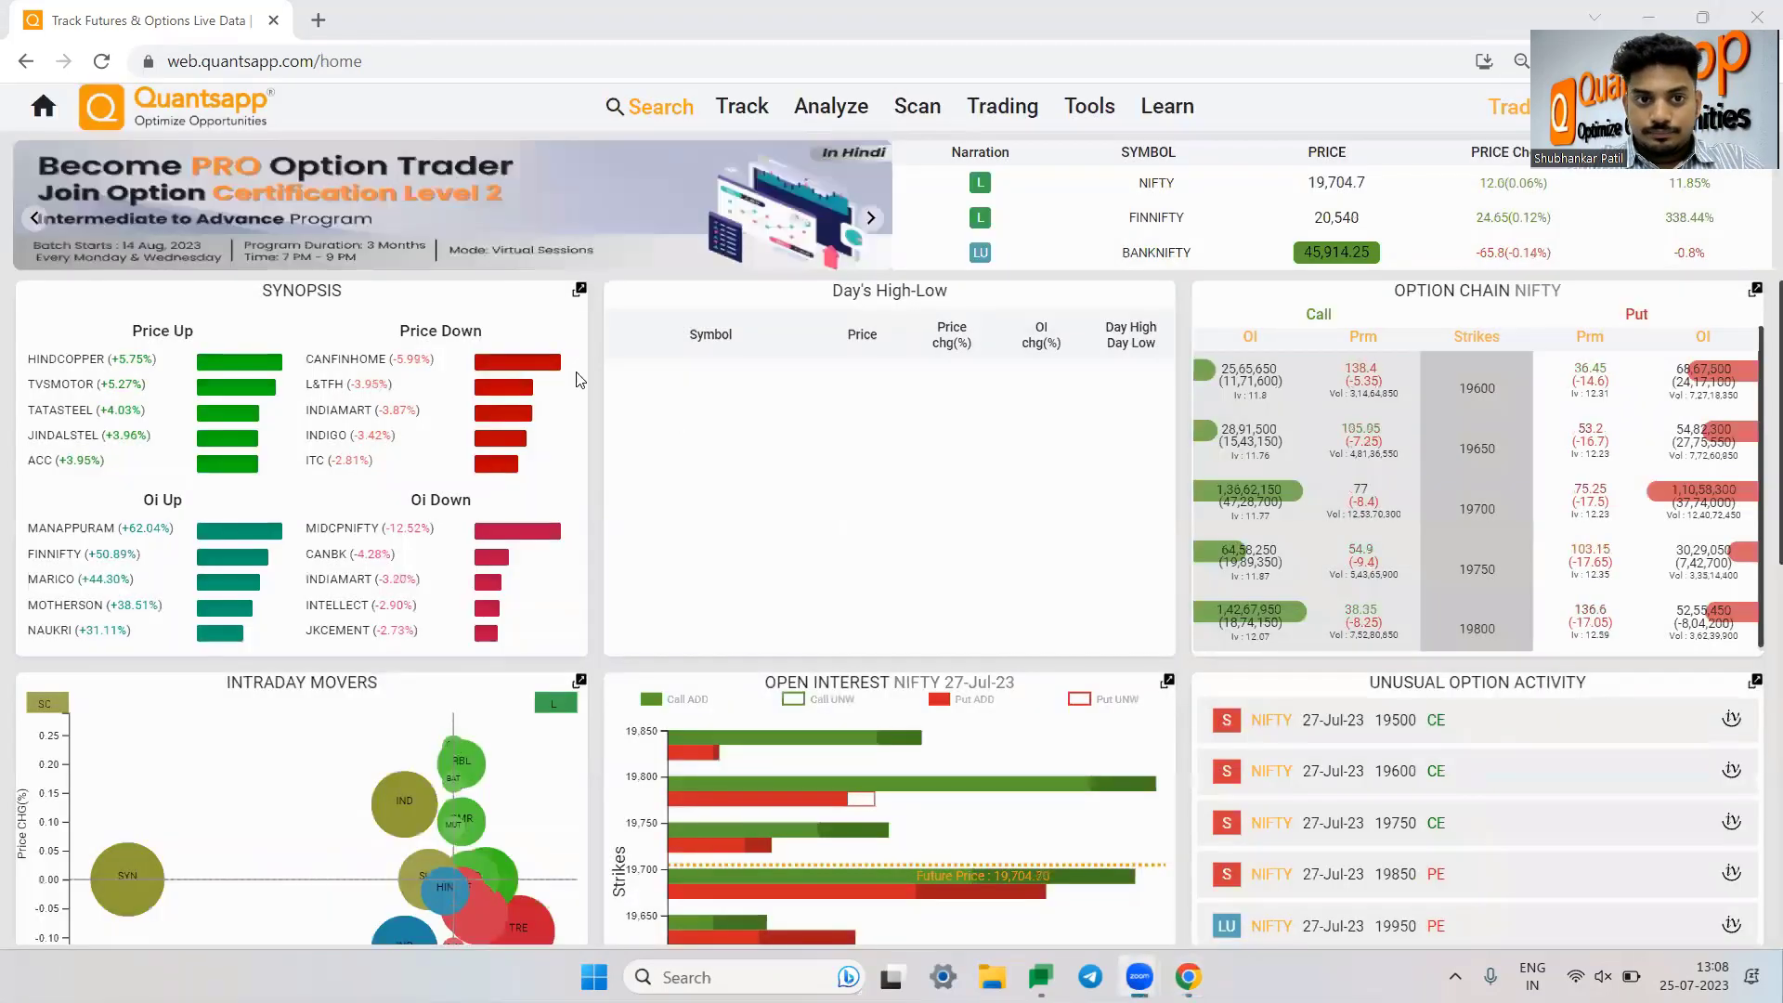
pyautogui.click(663, 110)
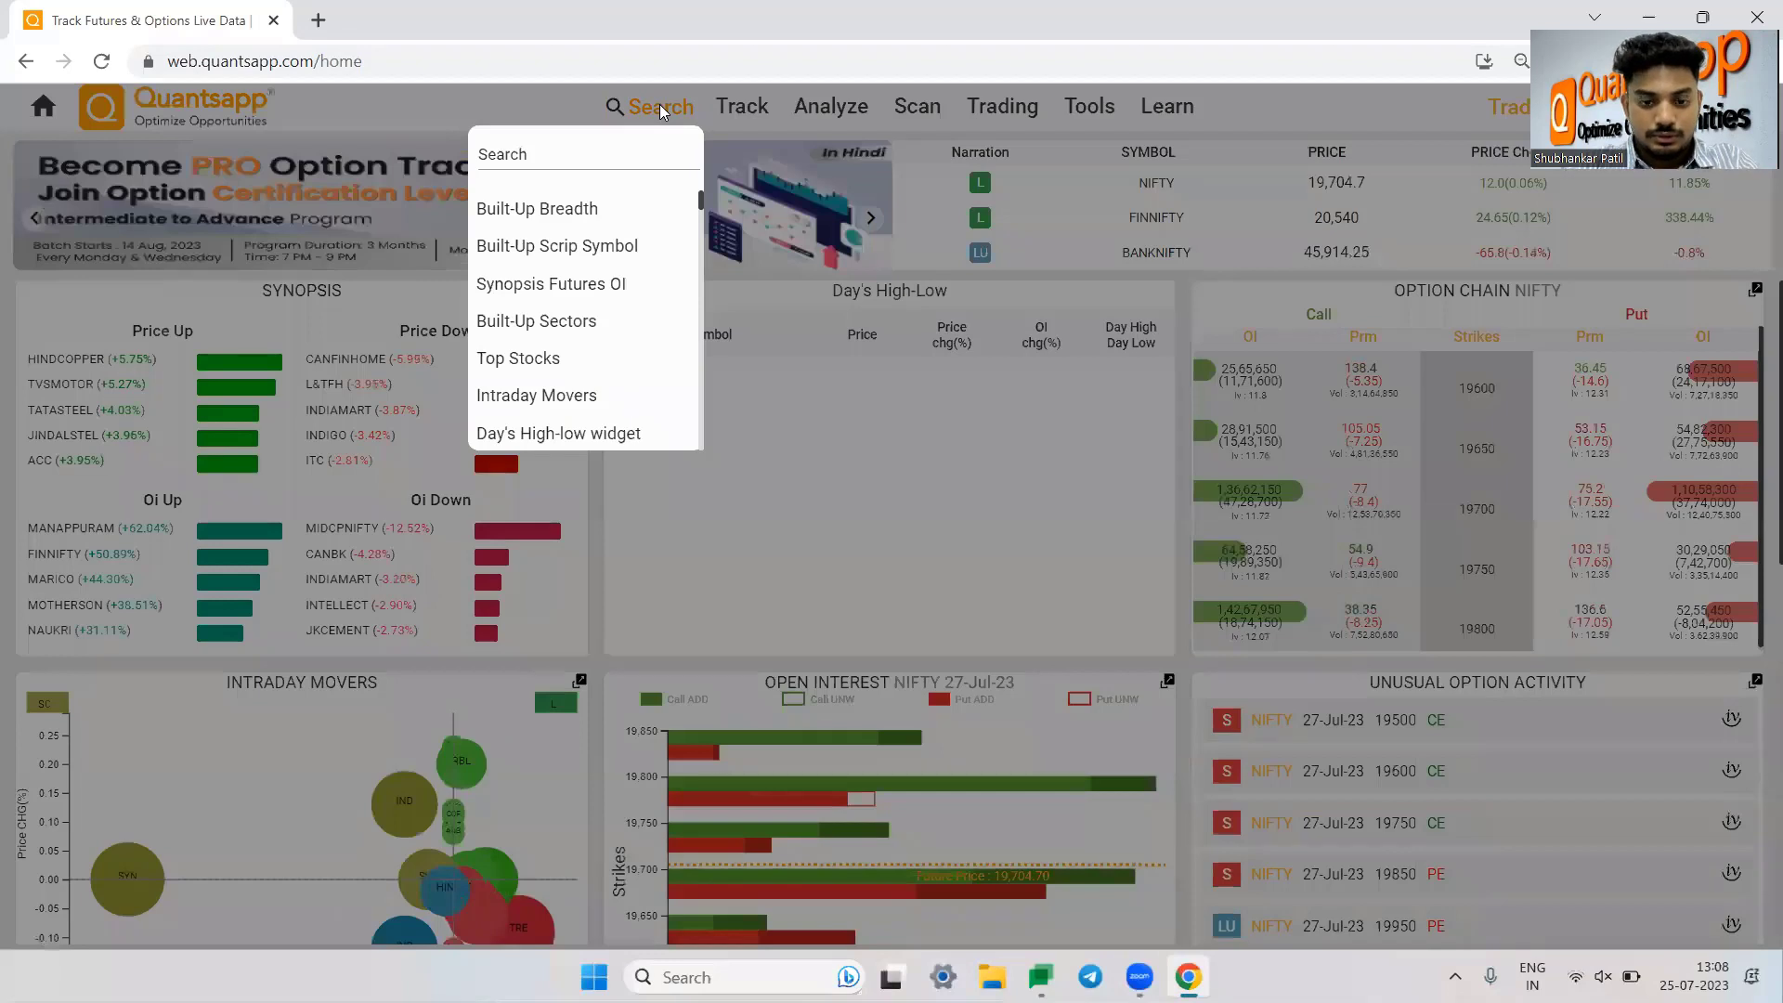
pyautogui.click(620, 149)
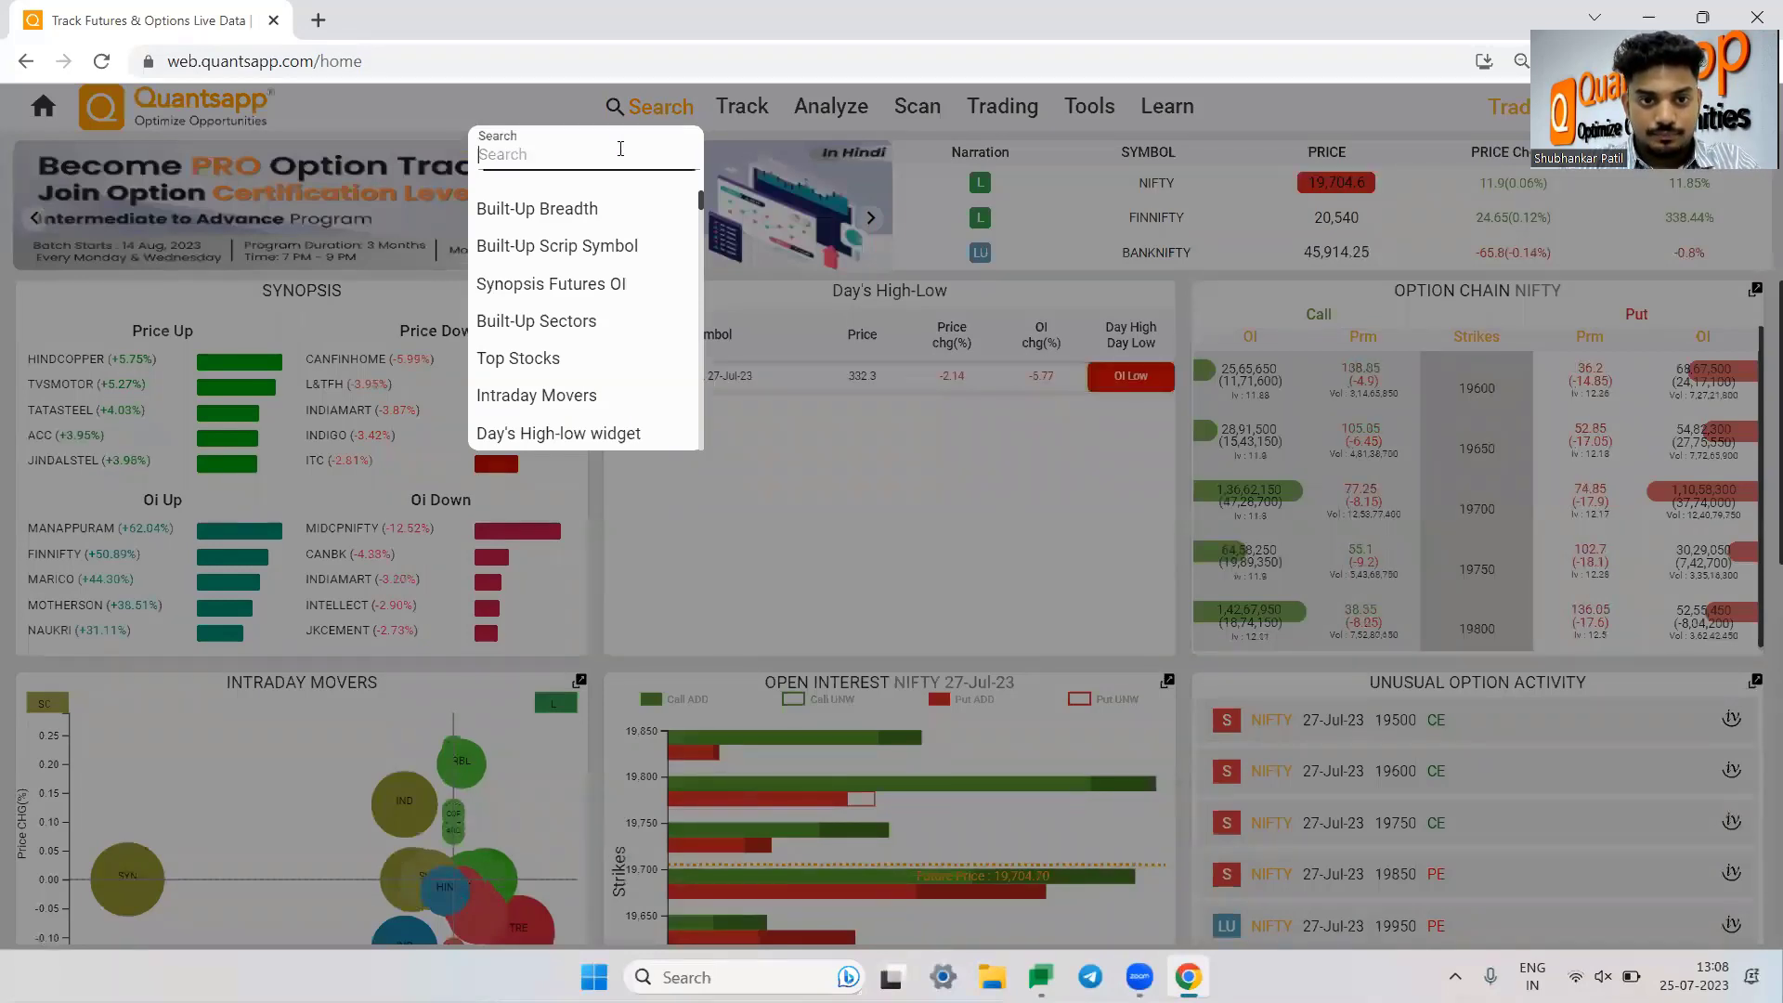
pyautogui.write('arc')
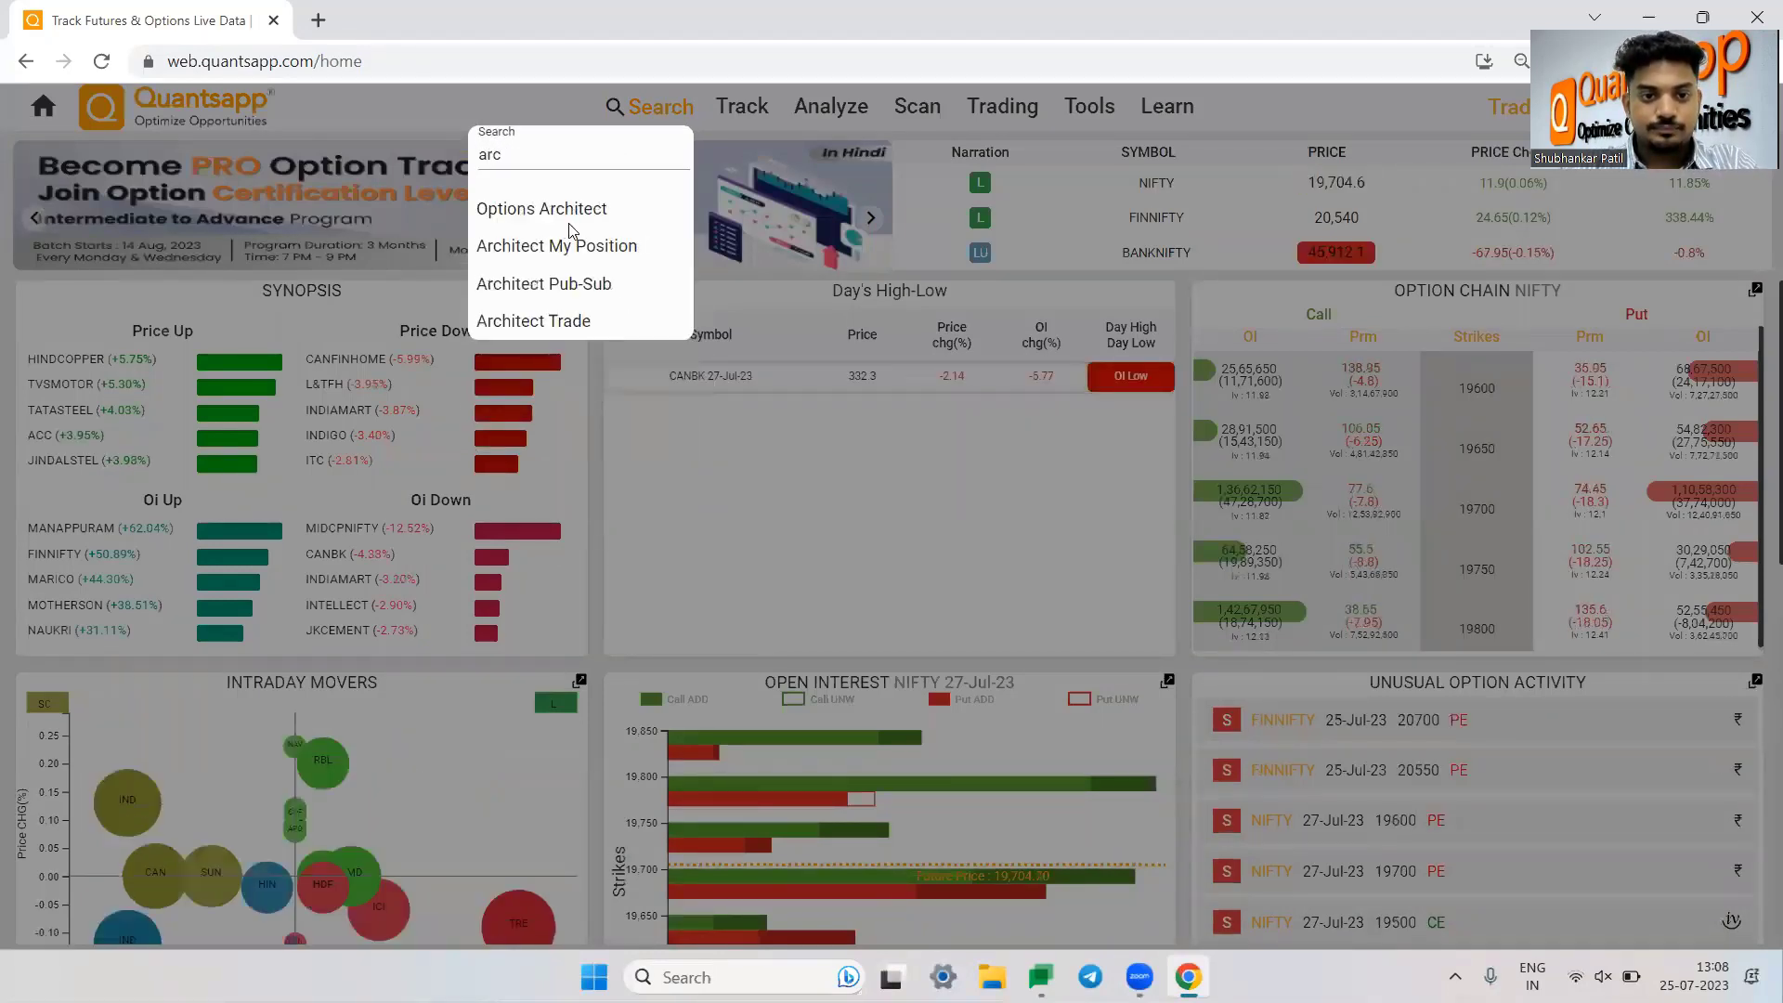
pyautogui.click(569, 232)
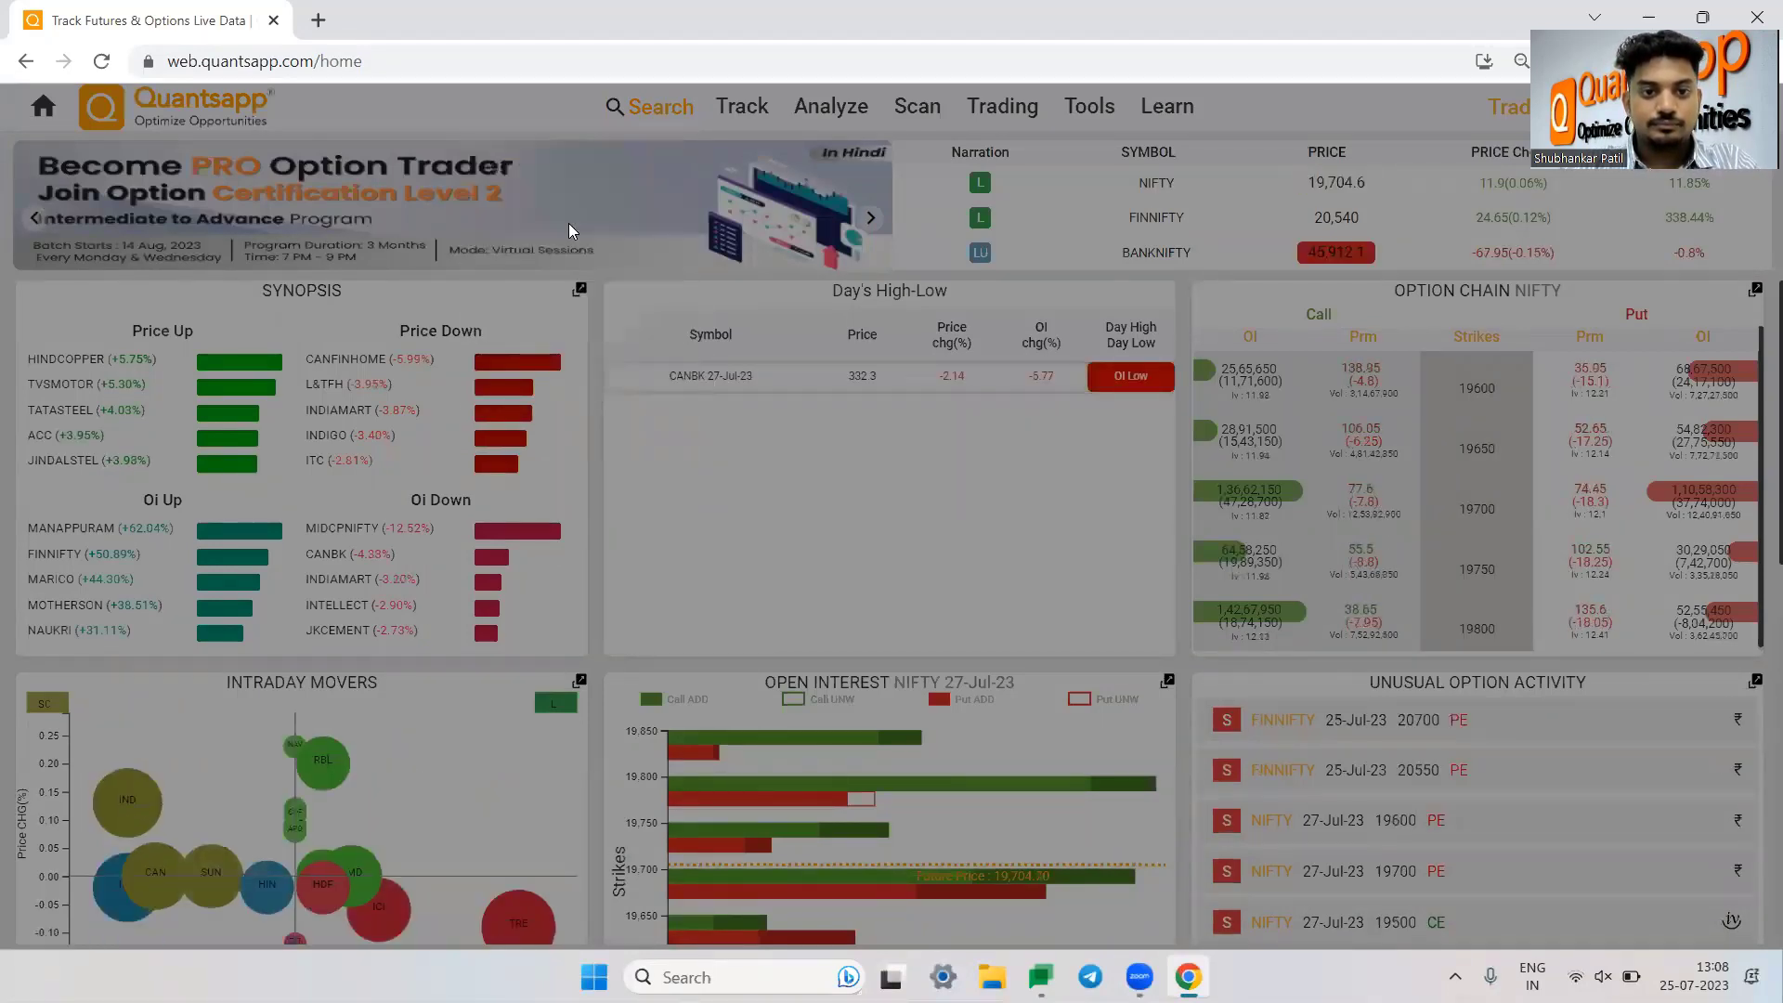
pyautogui.click(681, 113)
pyautogui.click(609, 151)
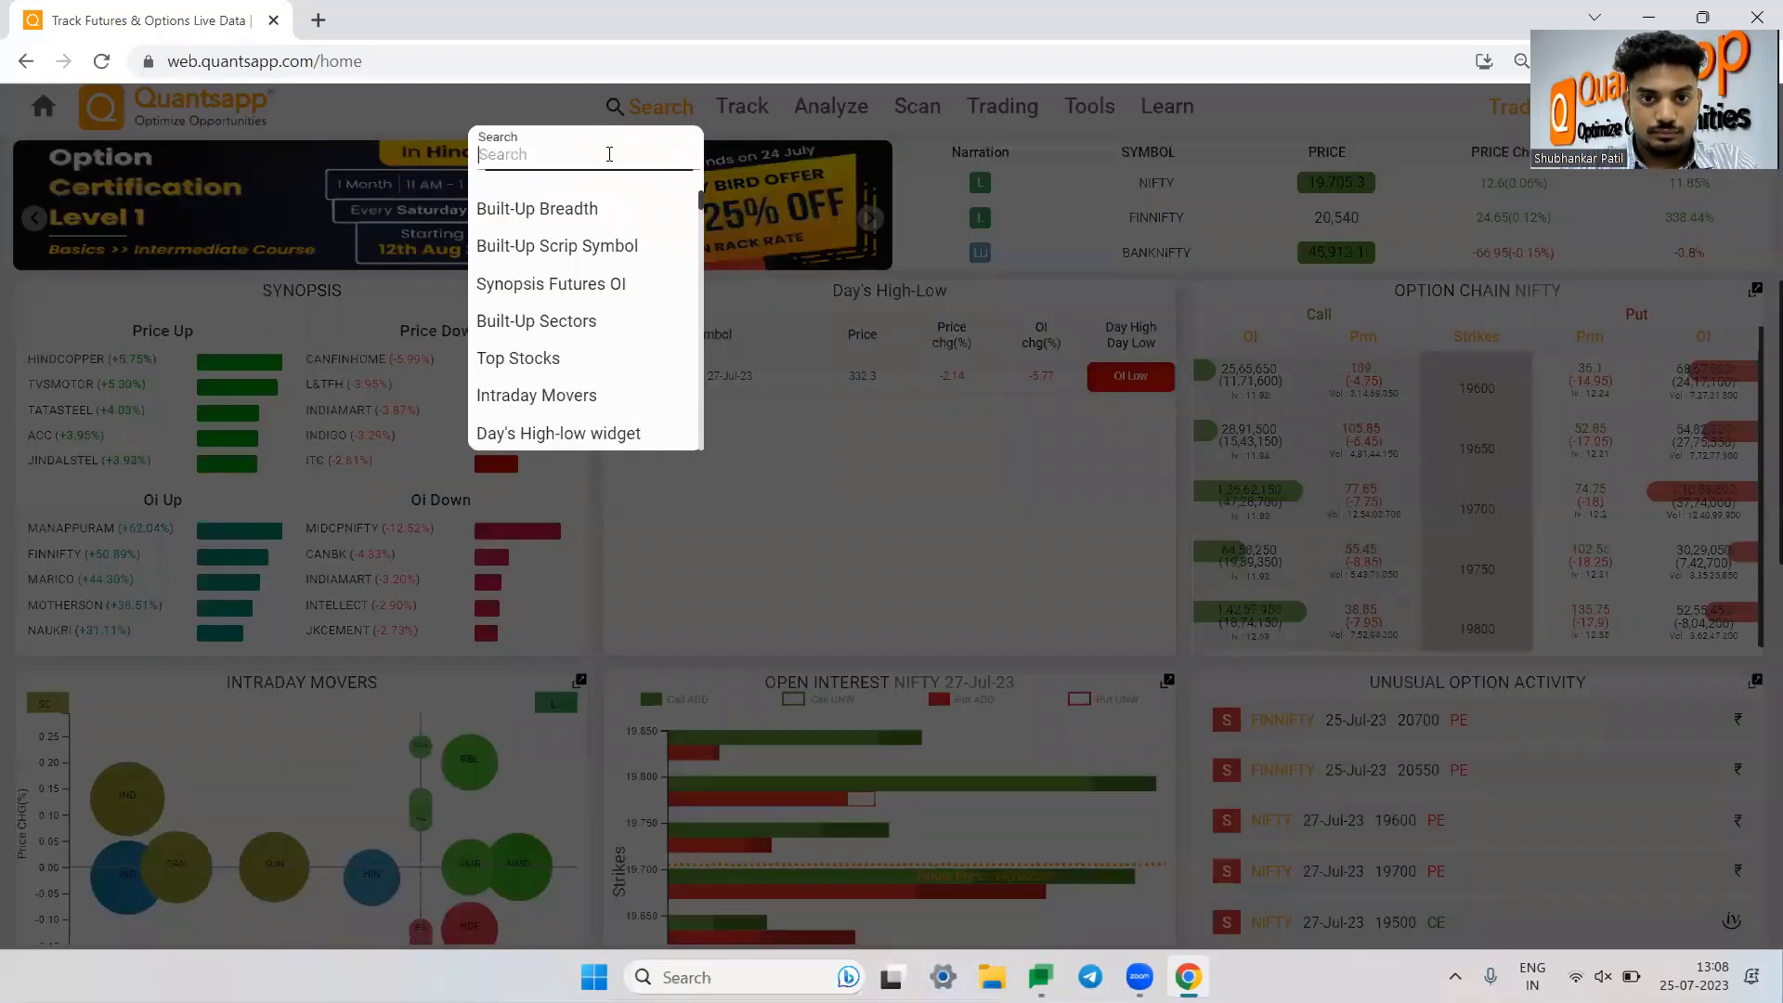
pyautogui.click(984, 109)
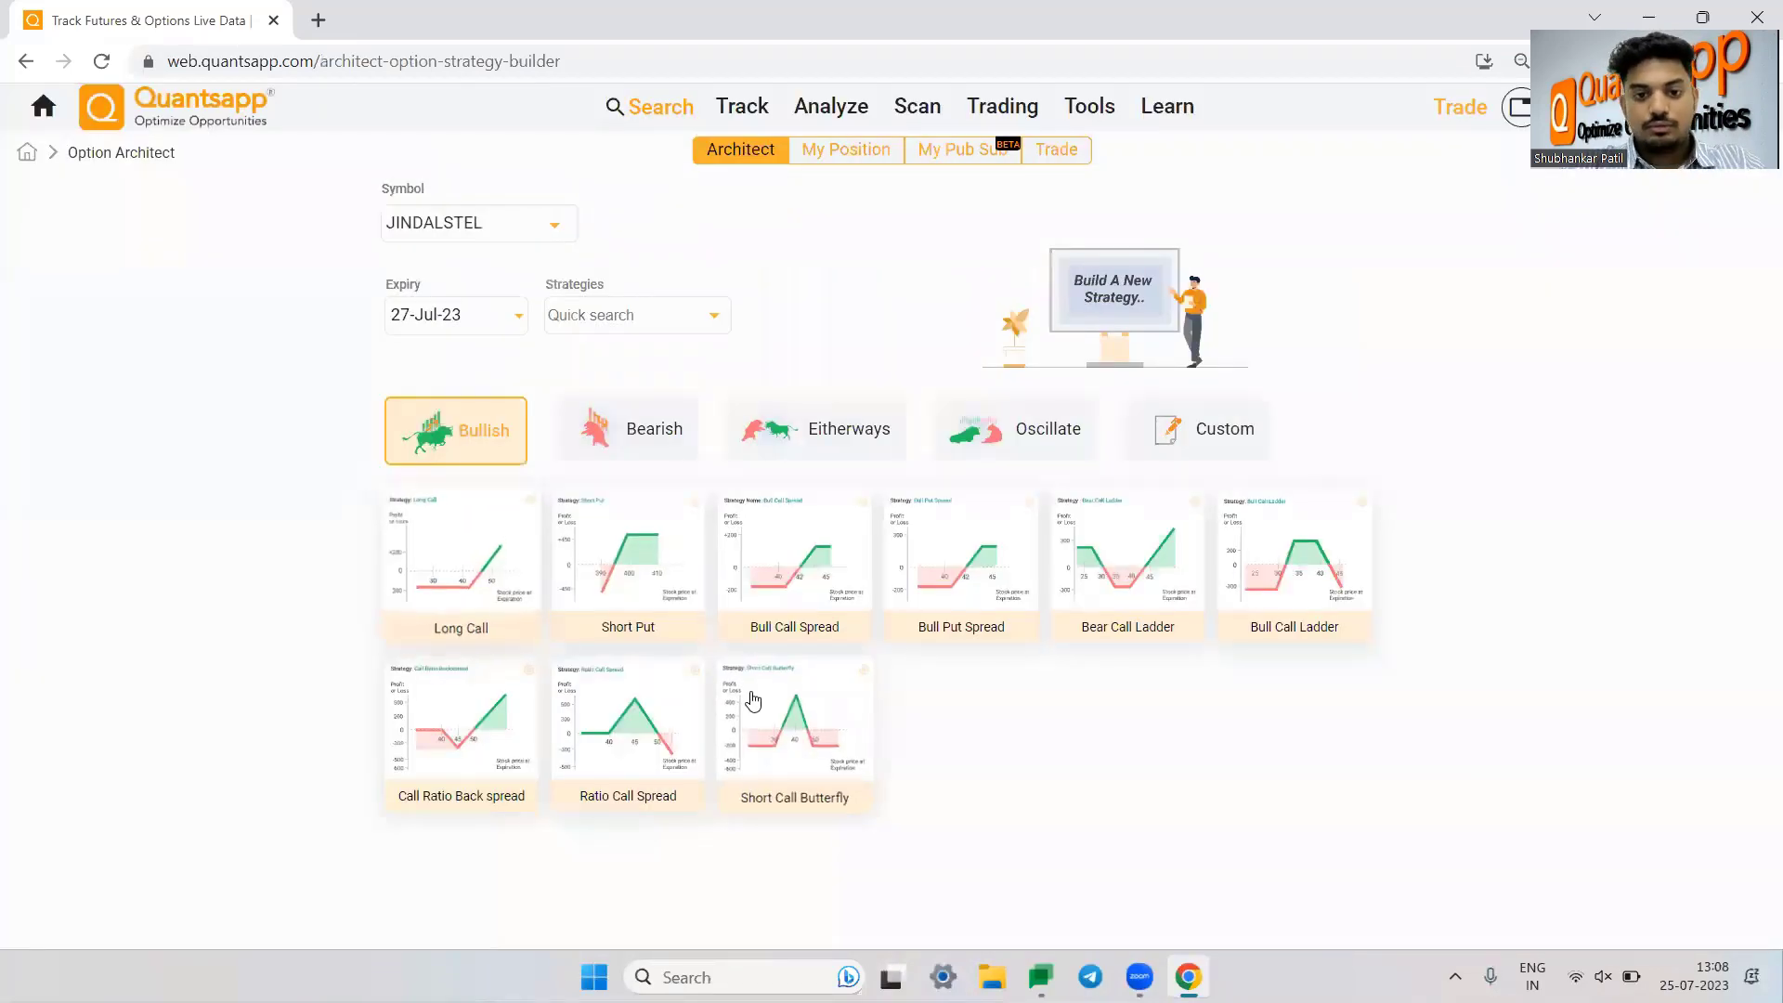
# Step: Pick Short Straddle under Oscillate strategies, selling JINDALSTEL 650 CE and 650 PE for a 20,250 credit
pyautogui.click(1080, 447)
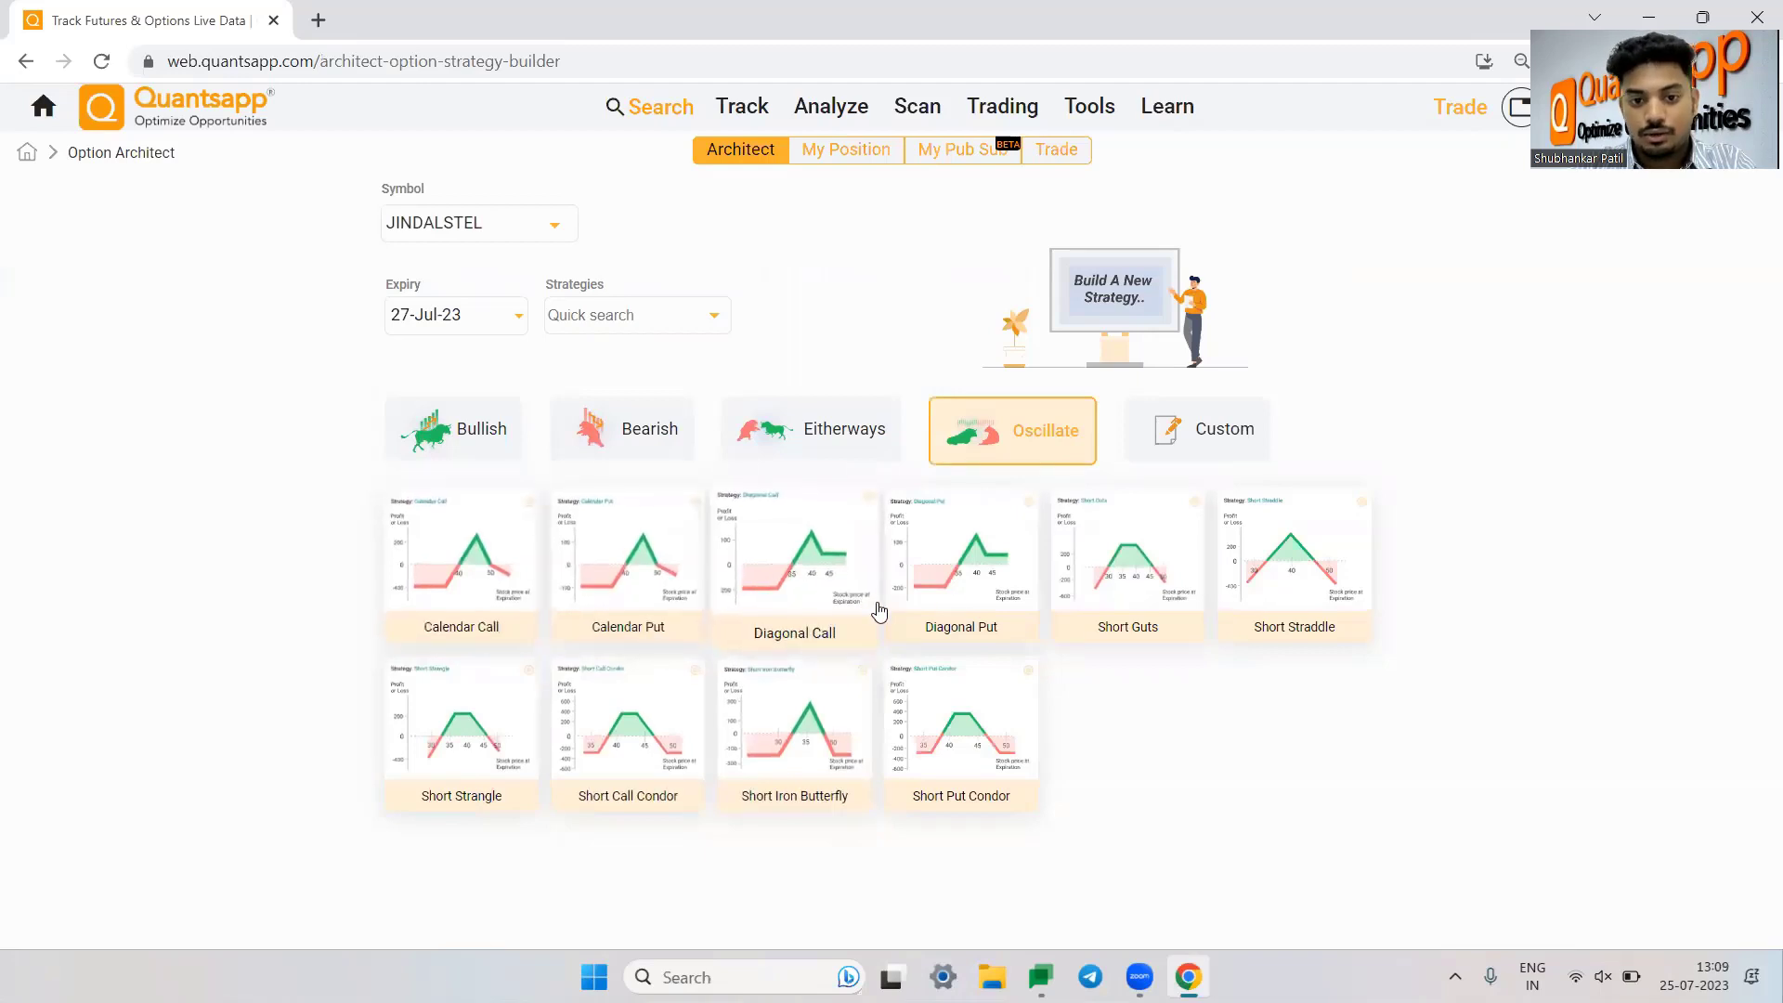
pyautogui.click(479, 438)
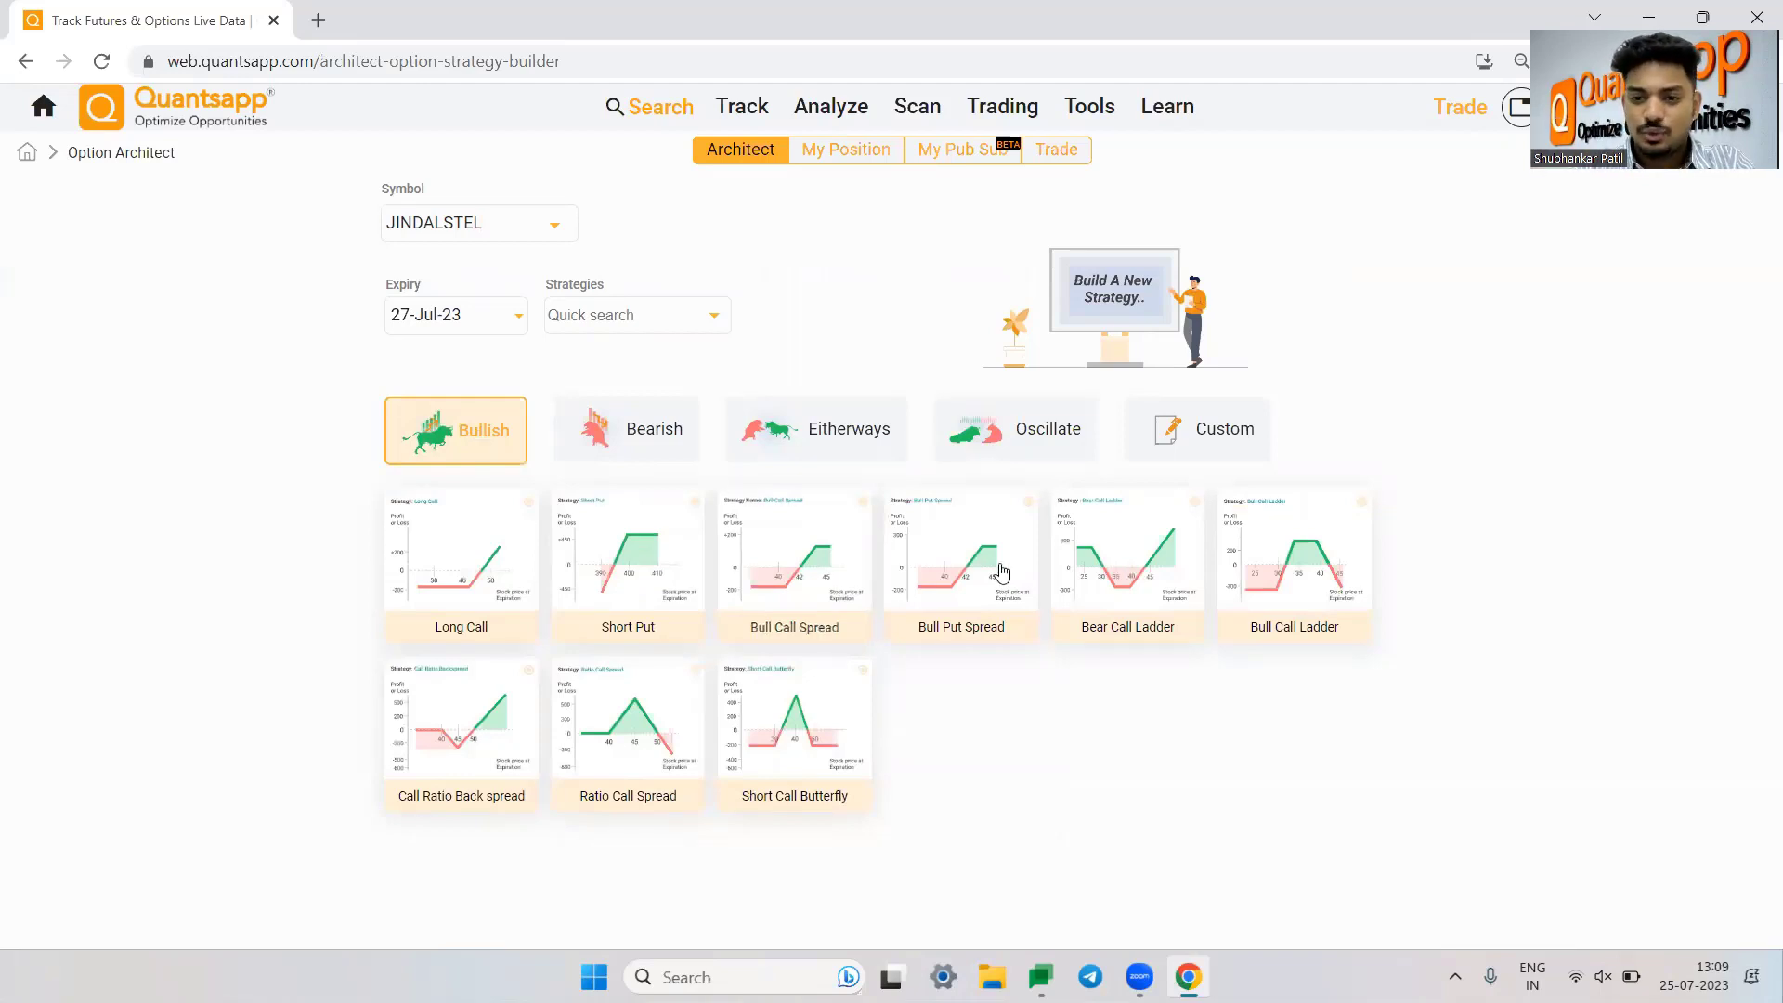
pyautogui.click(1024, 449)
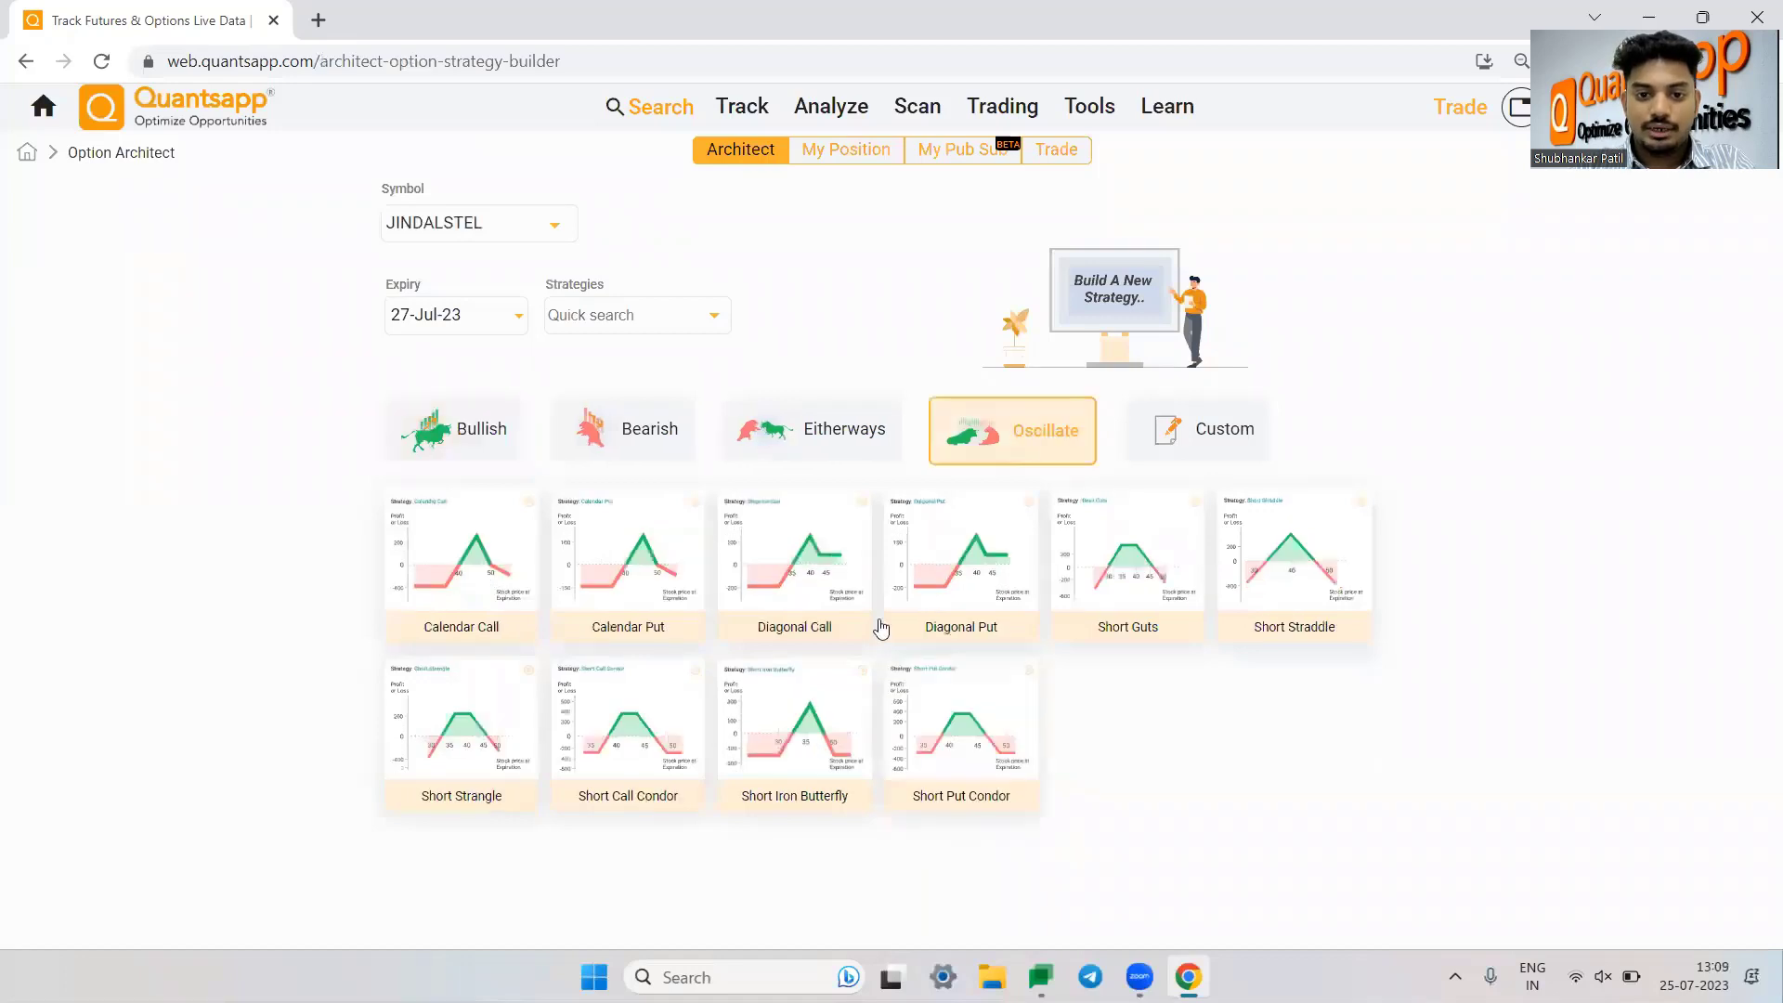
pyautogui.click(1282, 571)
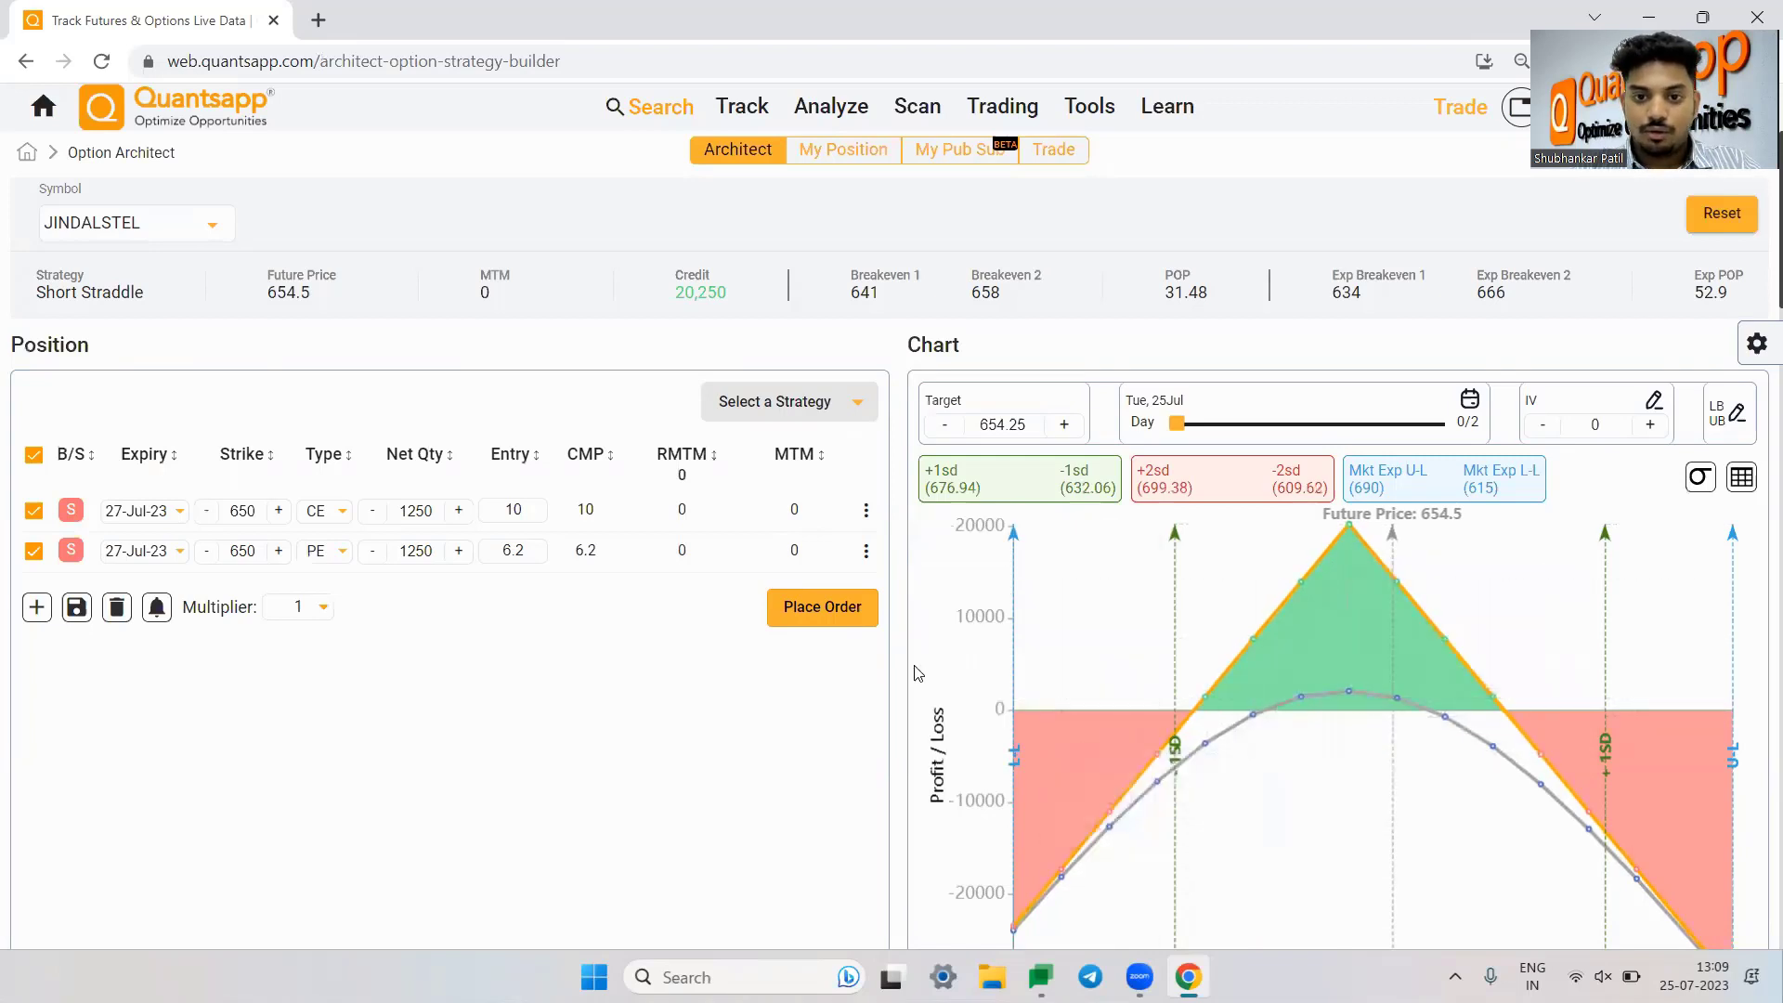
# Step: Slide the payoff day to Wed 26 Jul, shifting breakevens to 635/664 and POP to 48.43
pyautogui.scroll(-2, 918, 672)
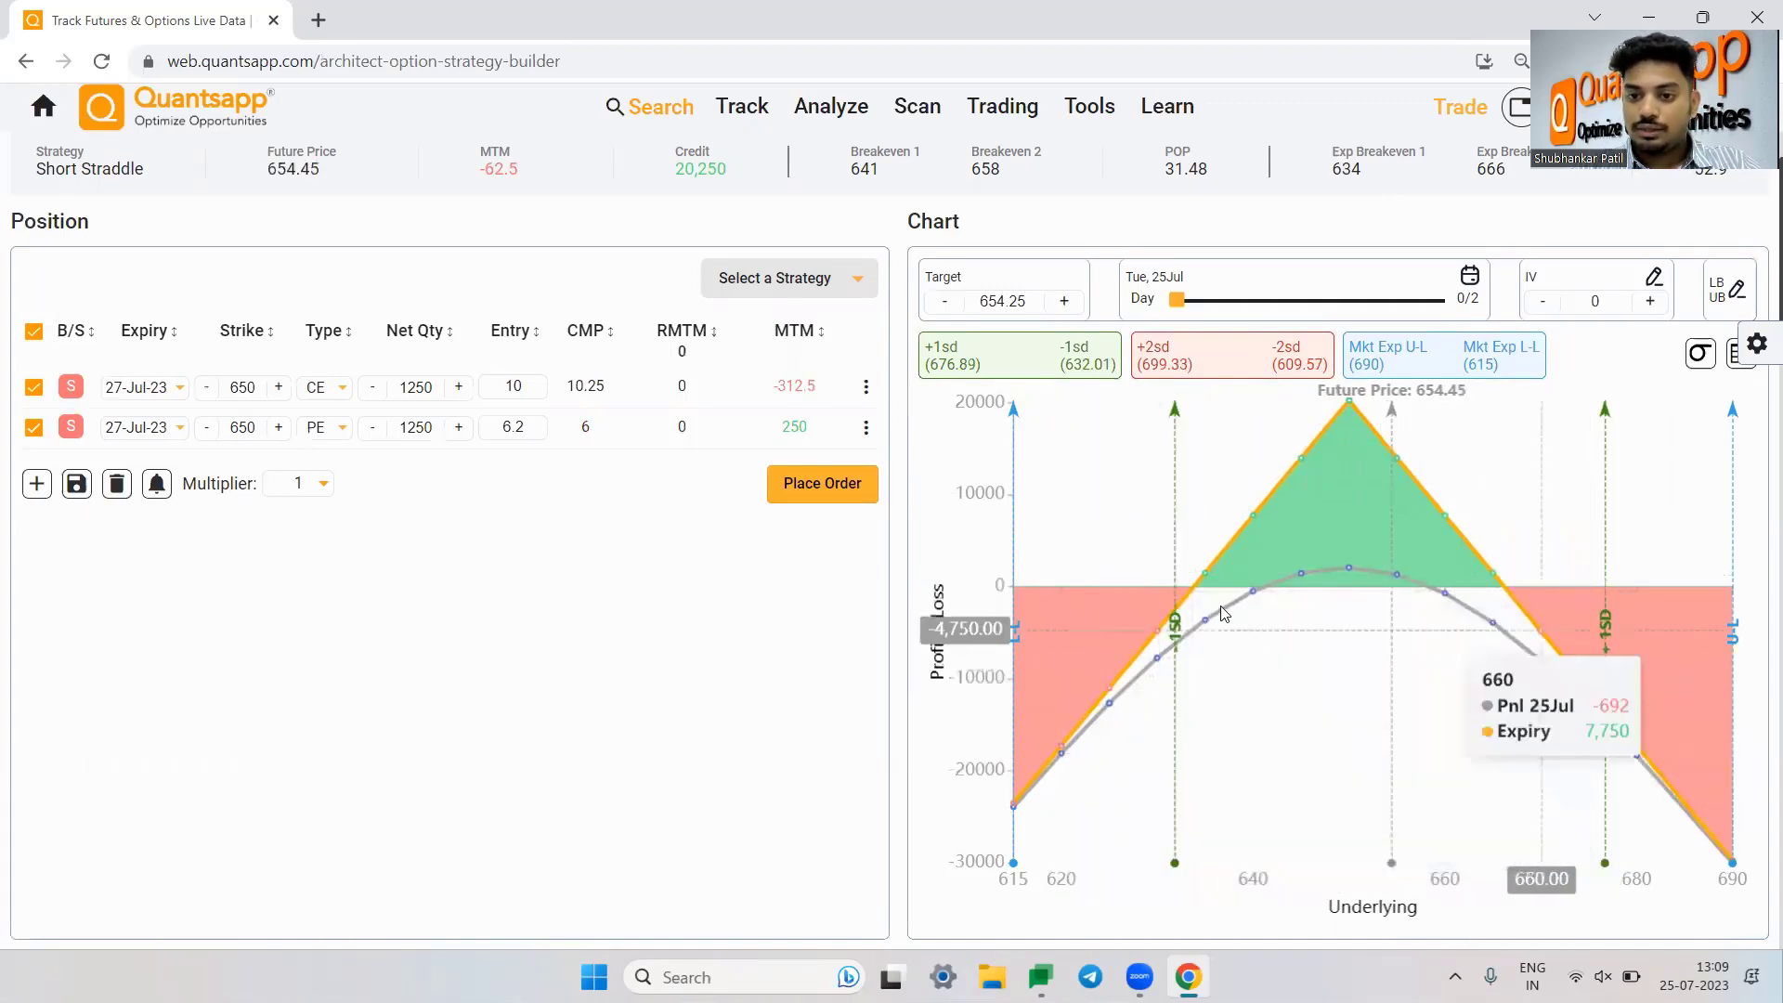
pyautogui.moveTo(1209, 307); pyautogui.dragTo(1310, 299)
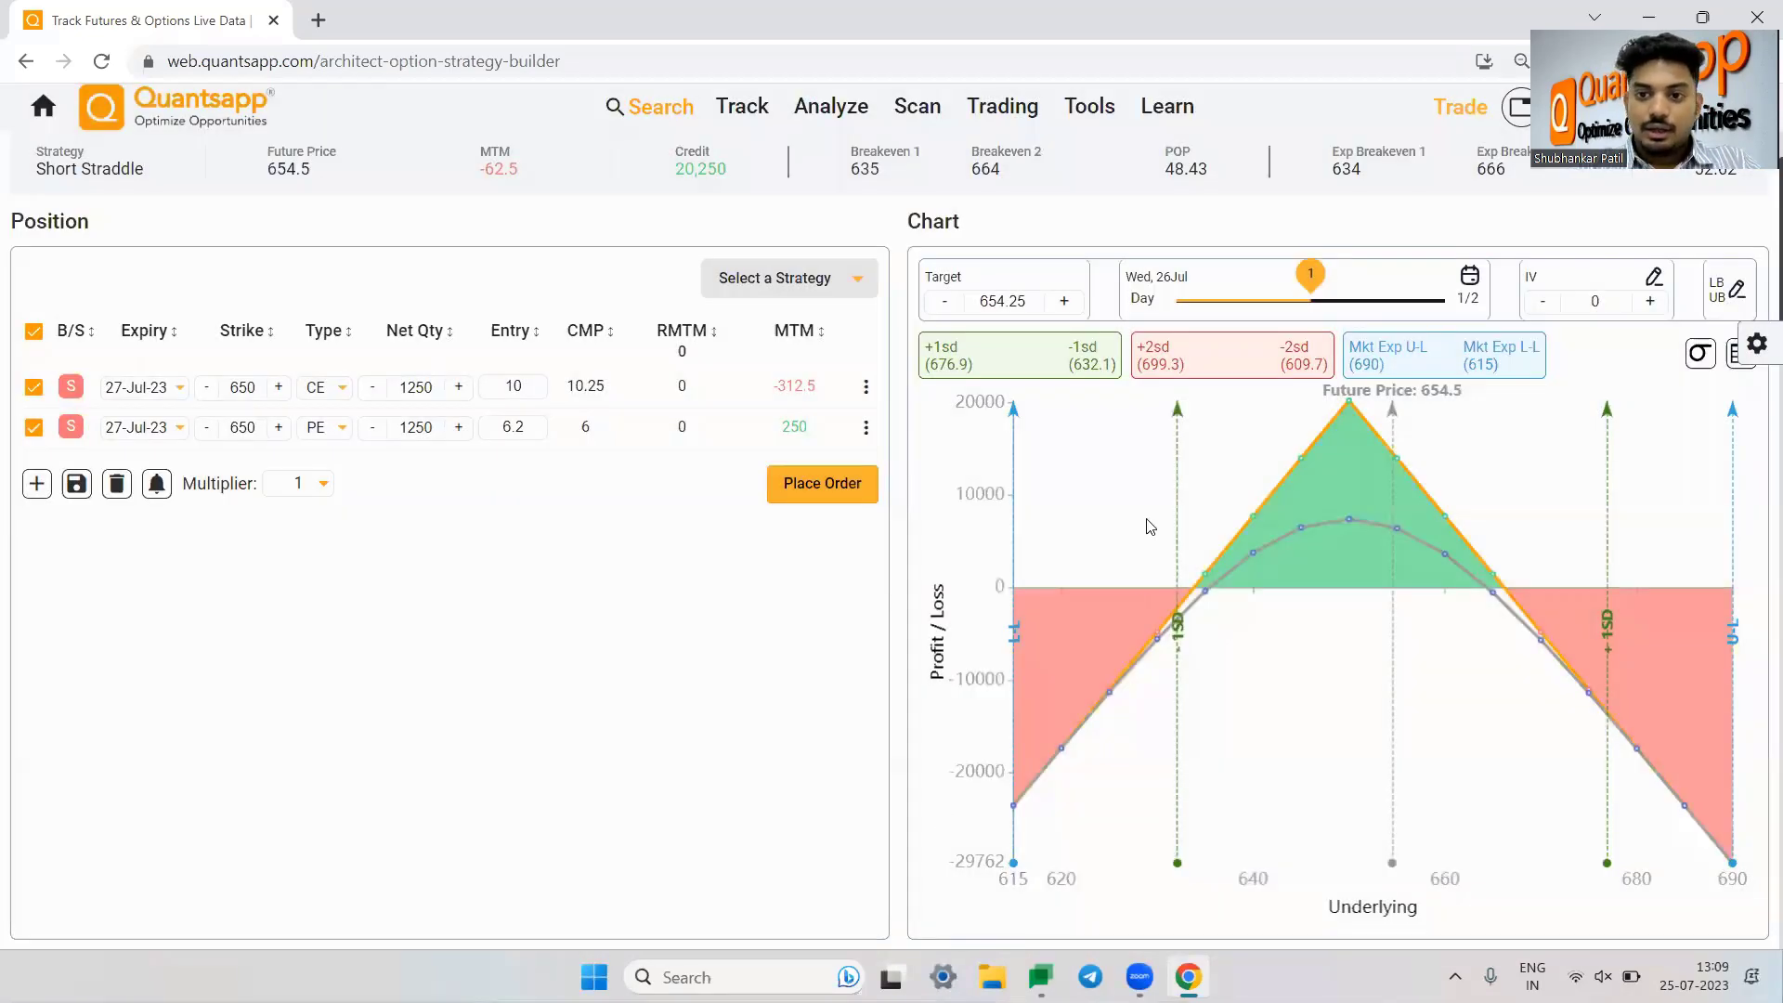
pyautogui.scroll(-2, 294, 686)
pyautogui.scroll(-5, 293, 686)
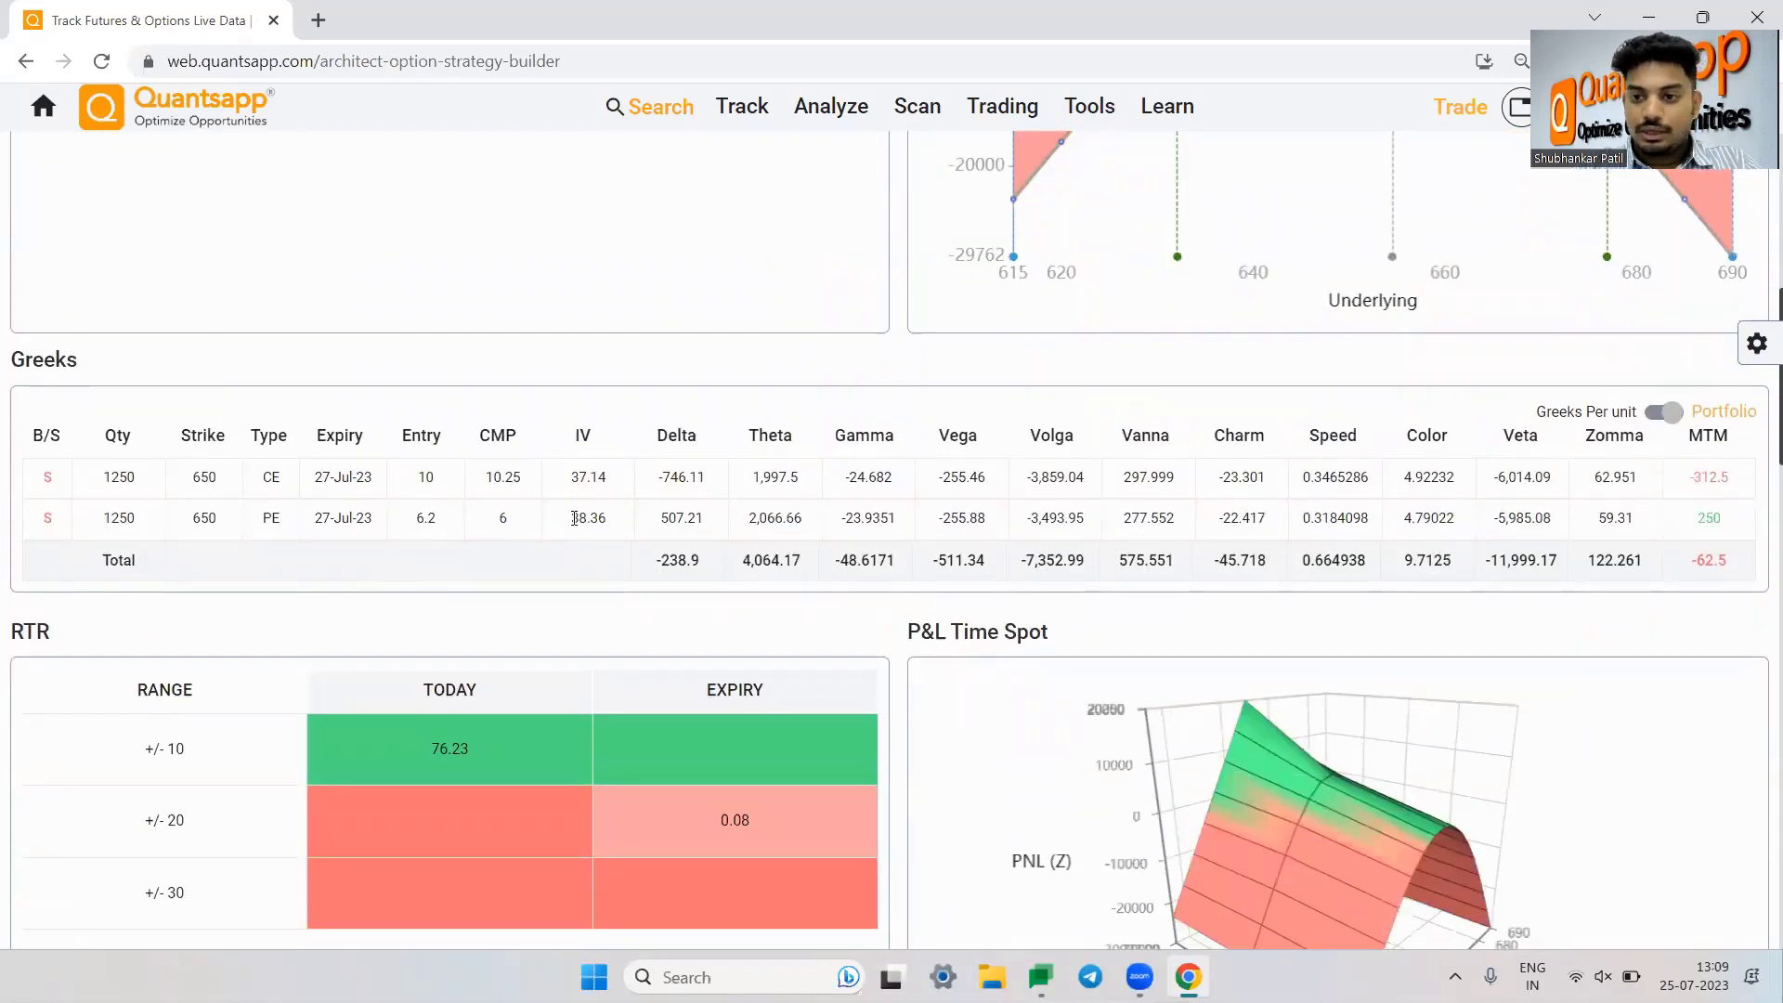
pyautogui.click(1664, 412)
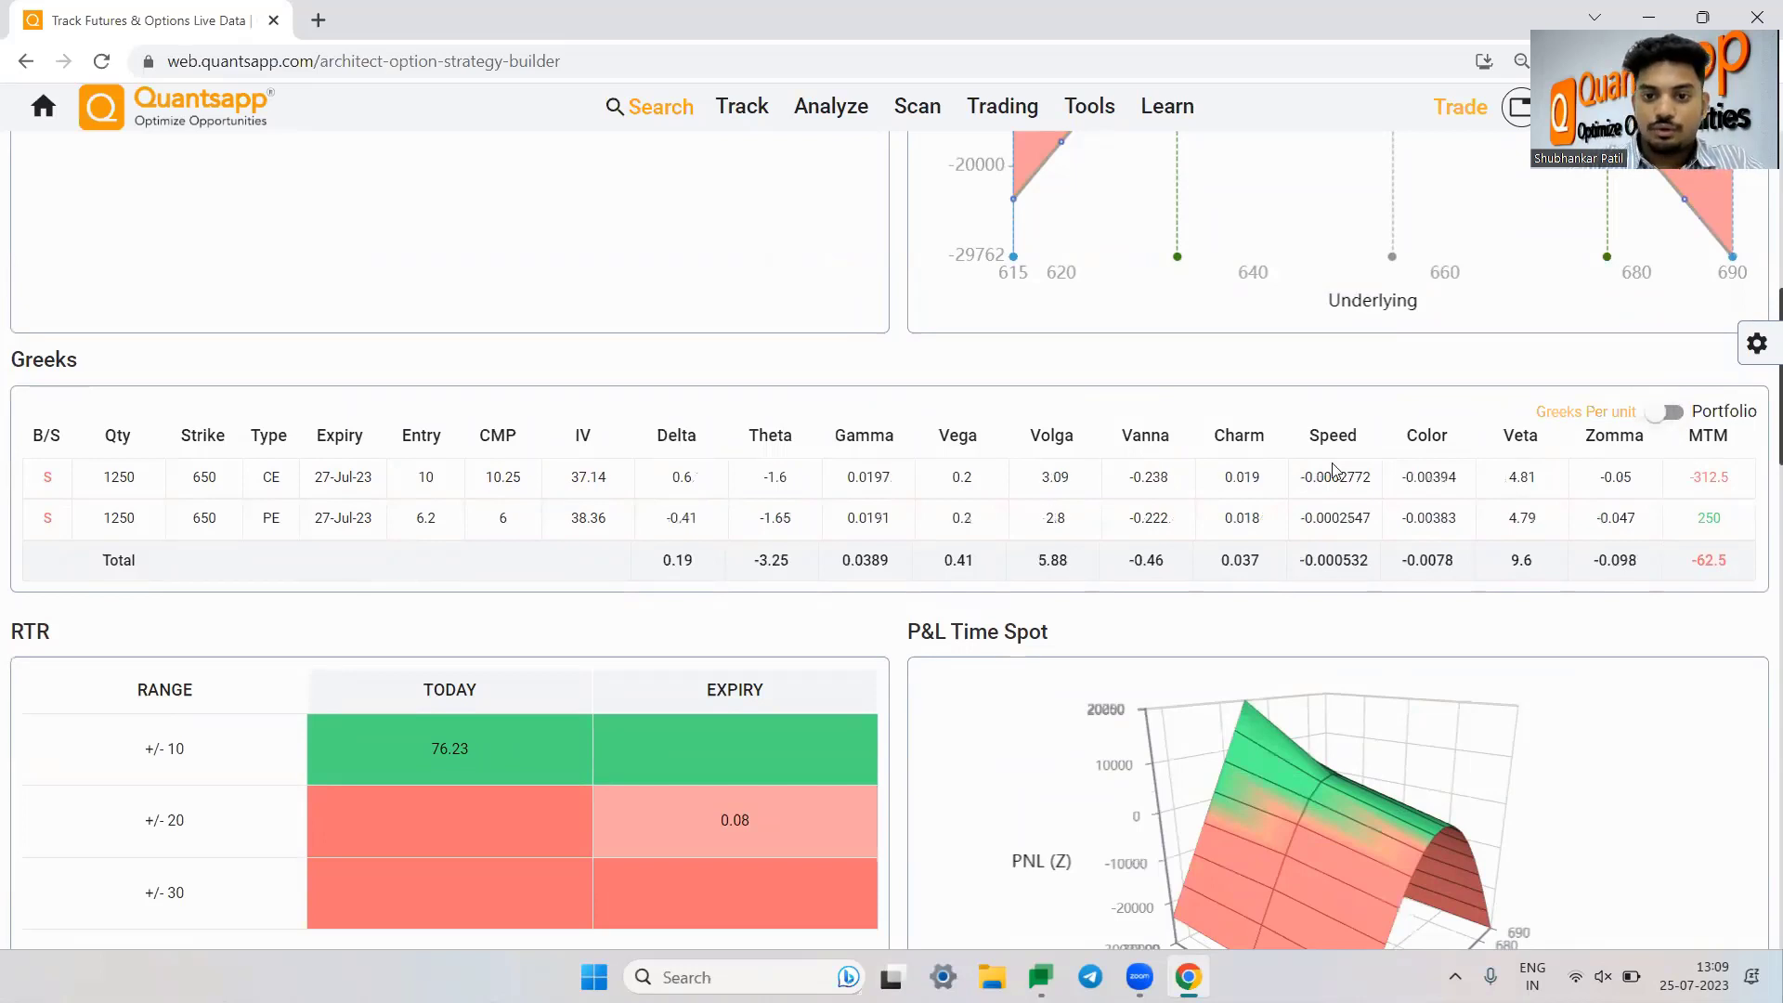
pyautogui.click(1677, 416)
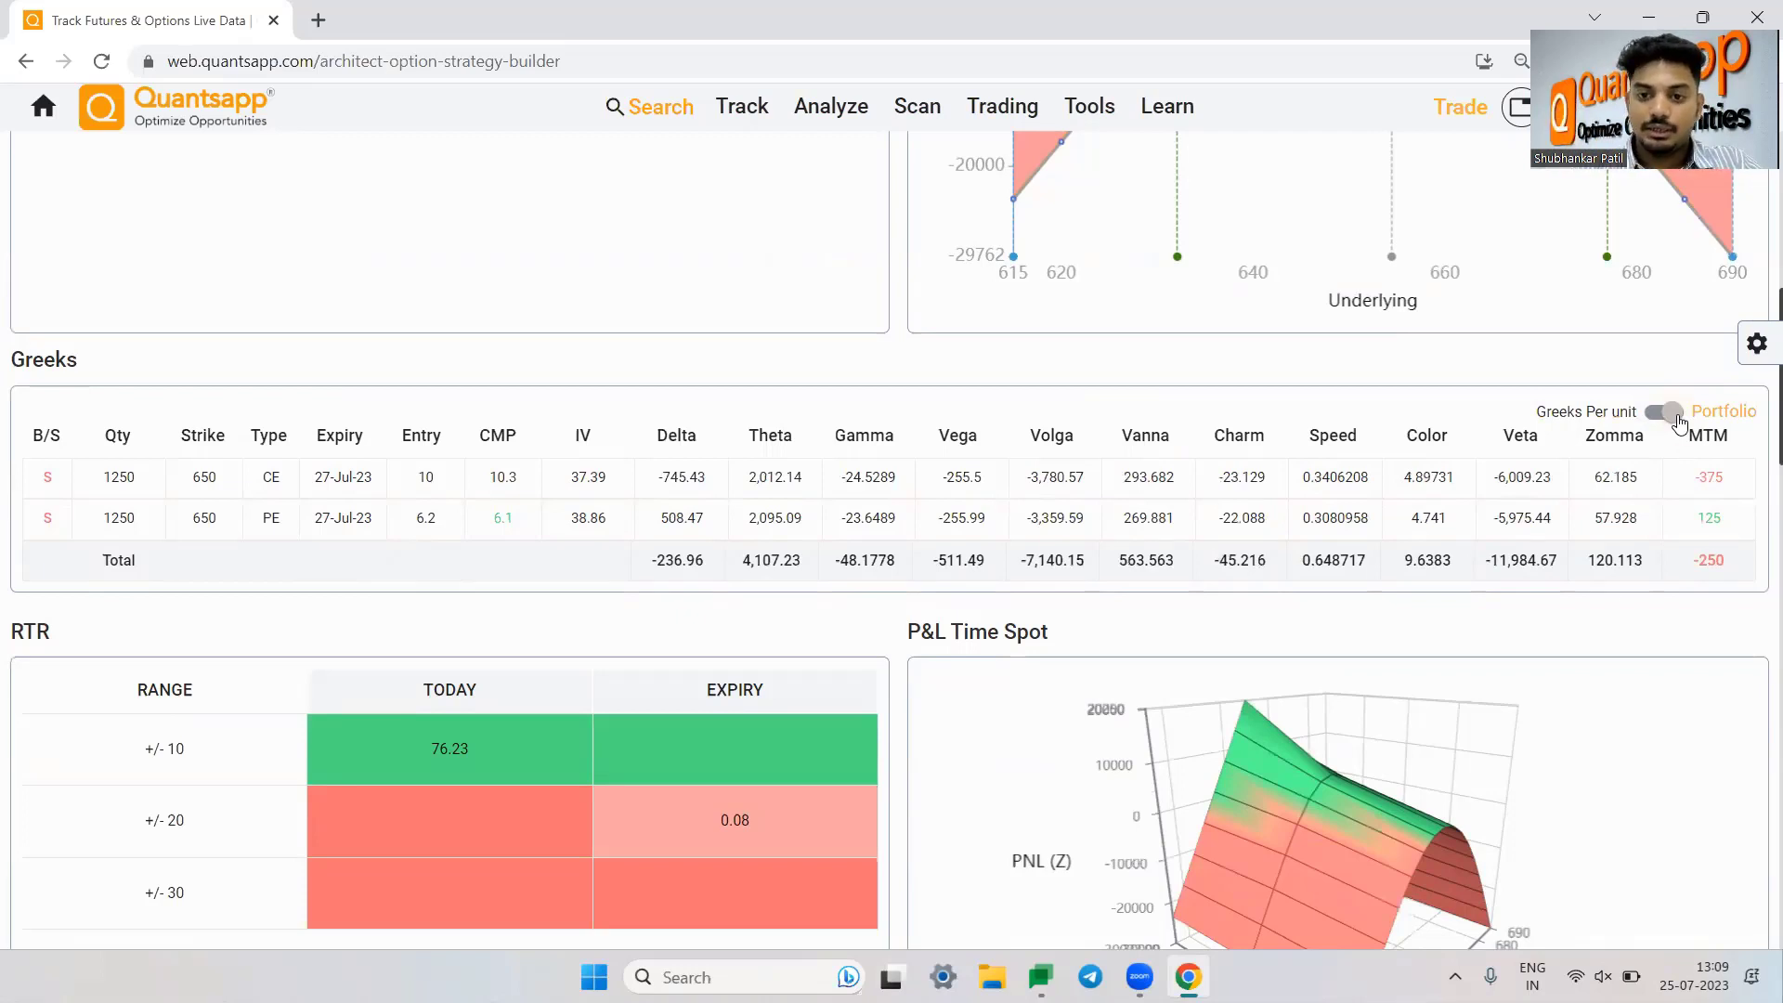
pyautogui.moveTo(1257, 750); pyautogui.dragTo(1329, 831)
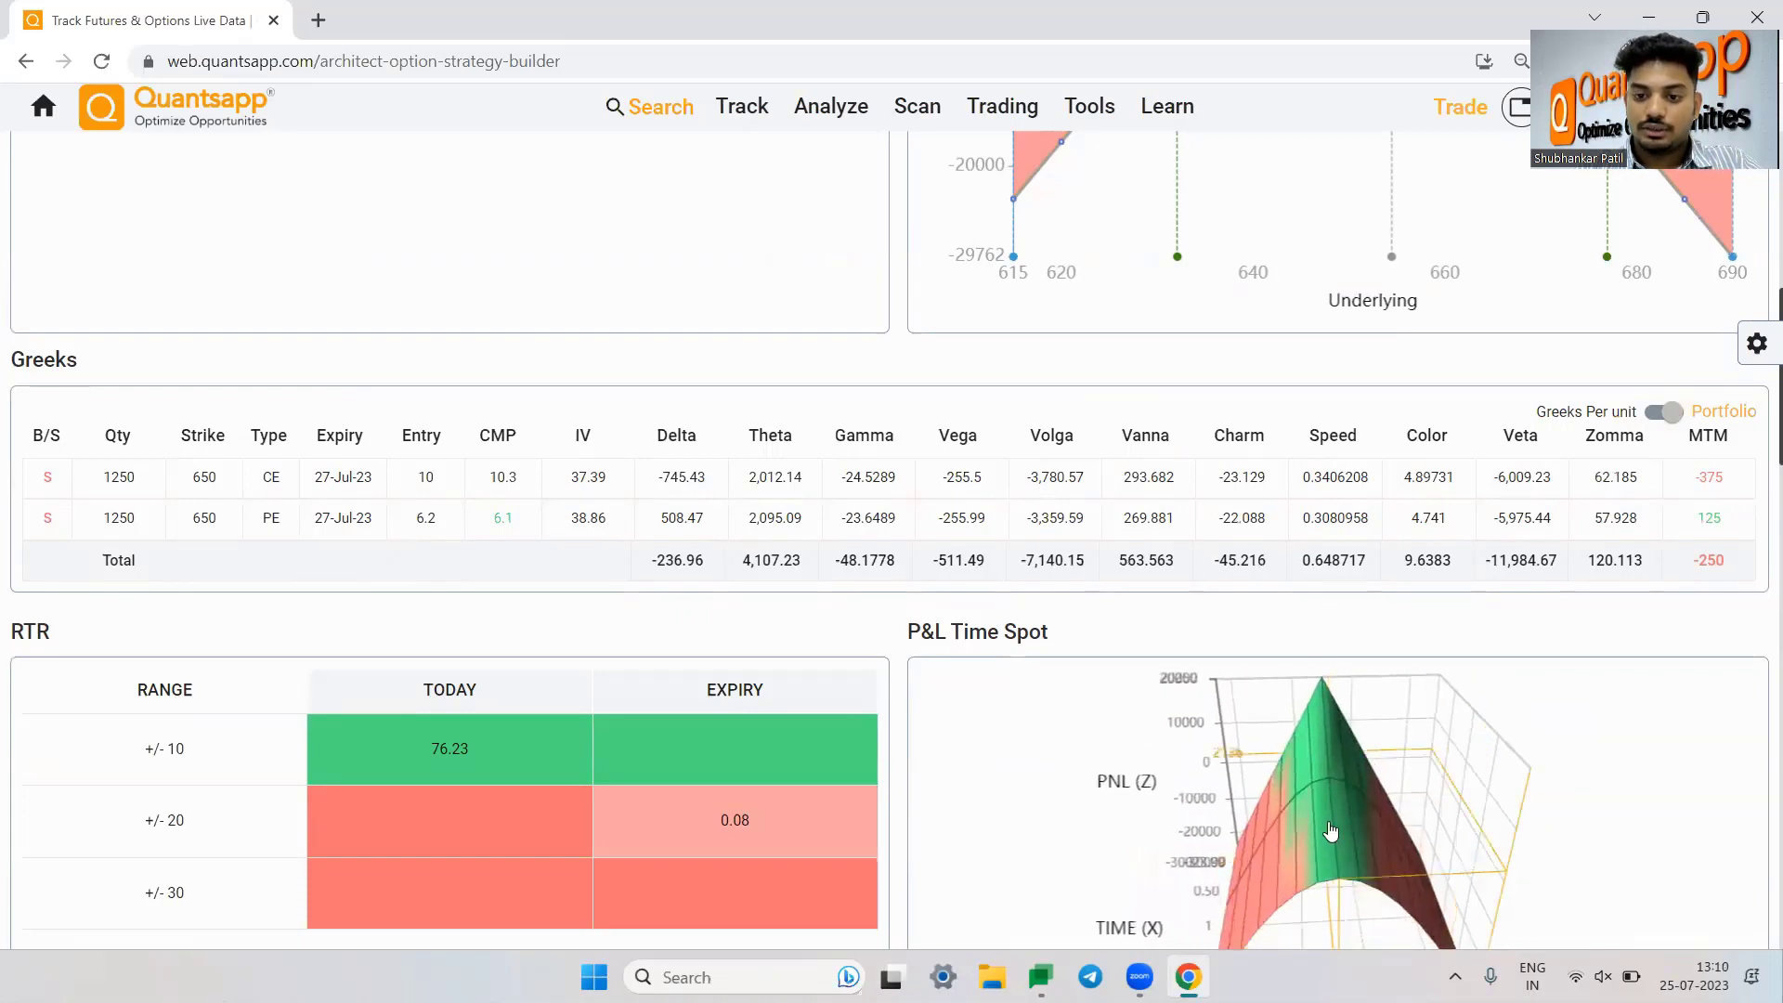
pyautogui.scroll(-10, 893, 746)
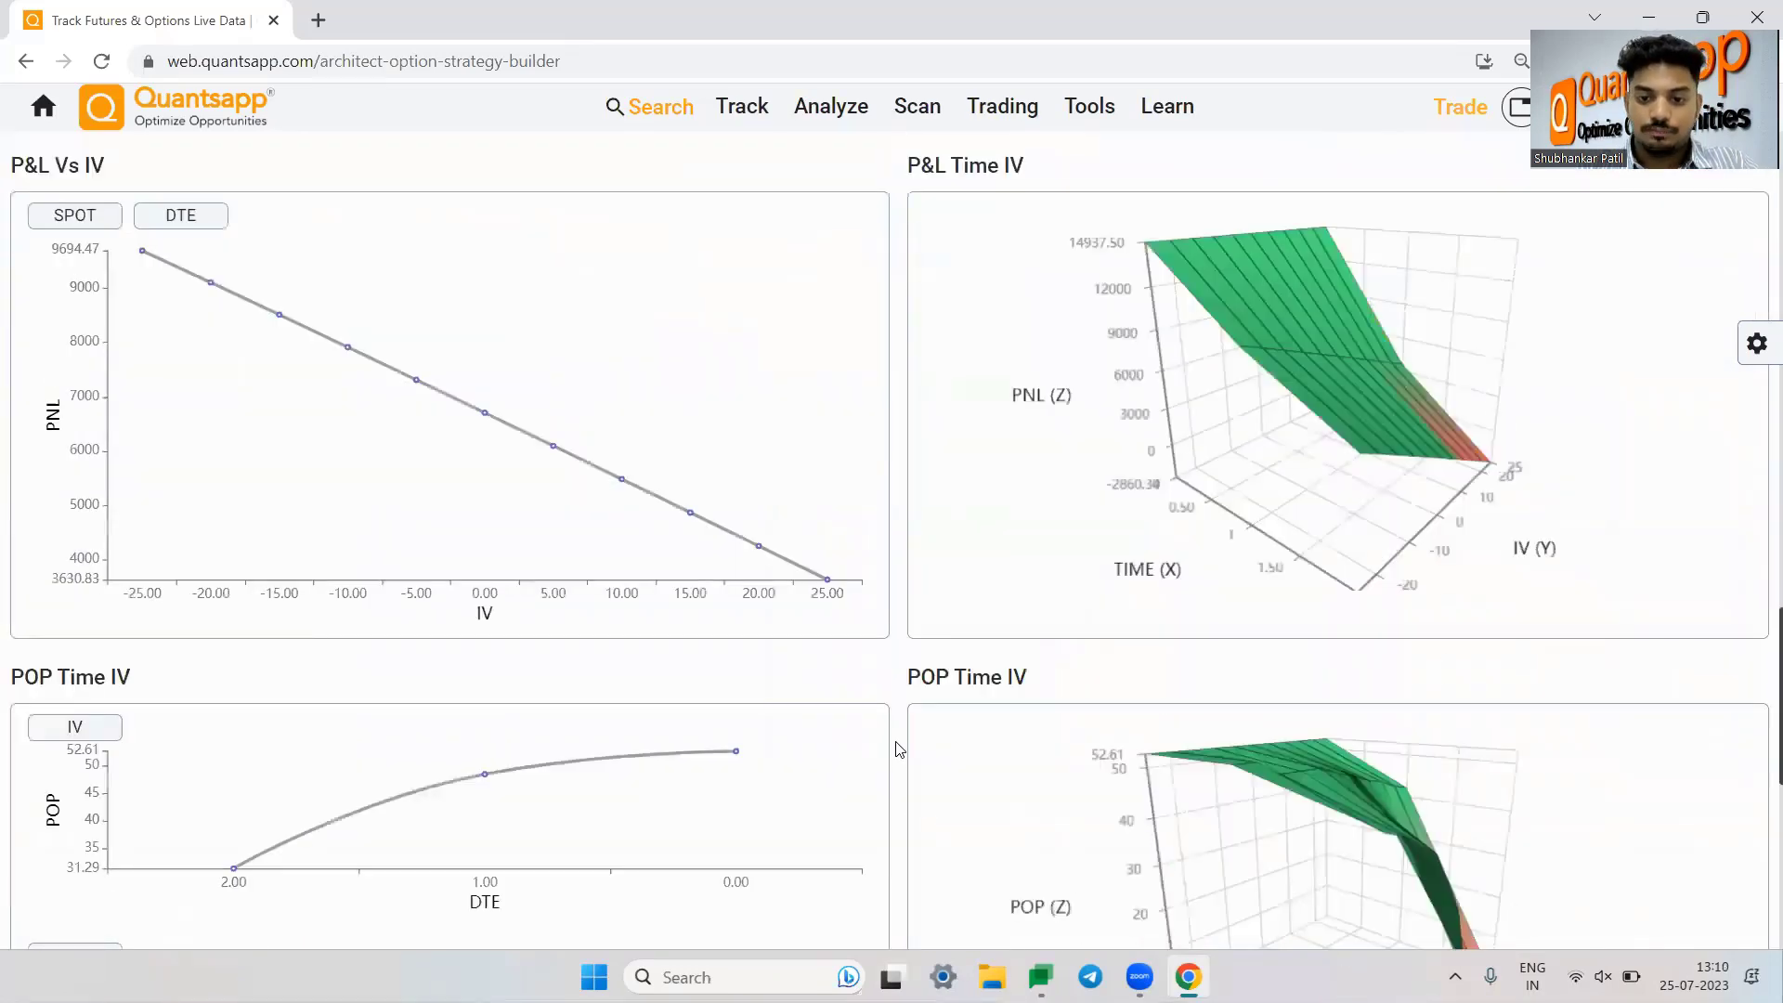
pyautogui.scroll(-3, 897, 746)
pyautogui.scroll(20, 895, 744)
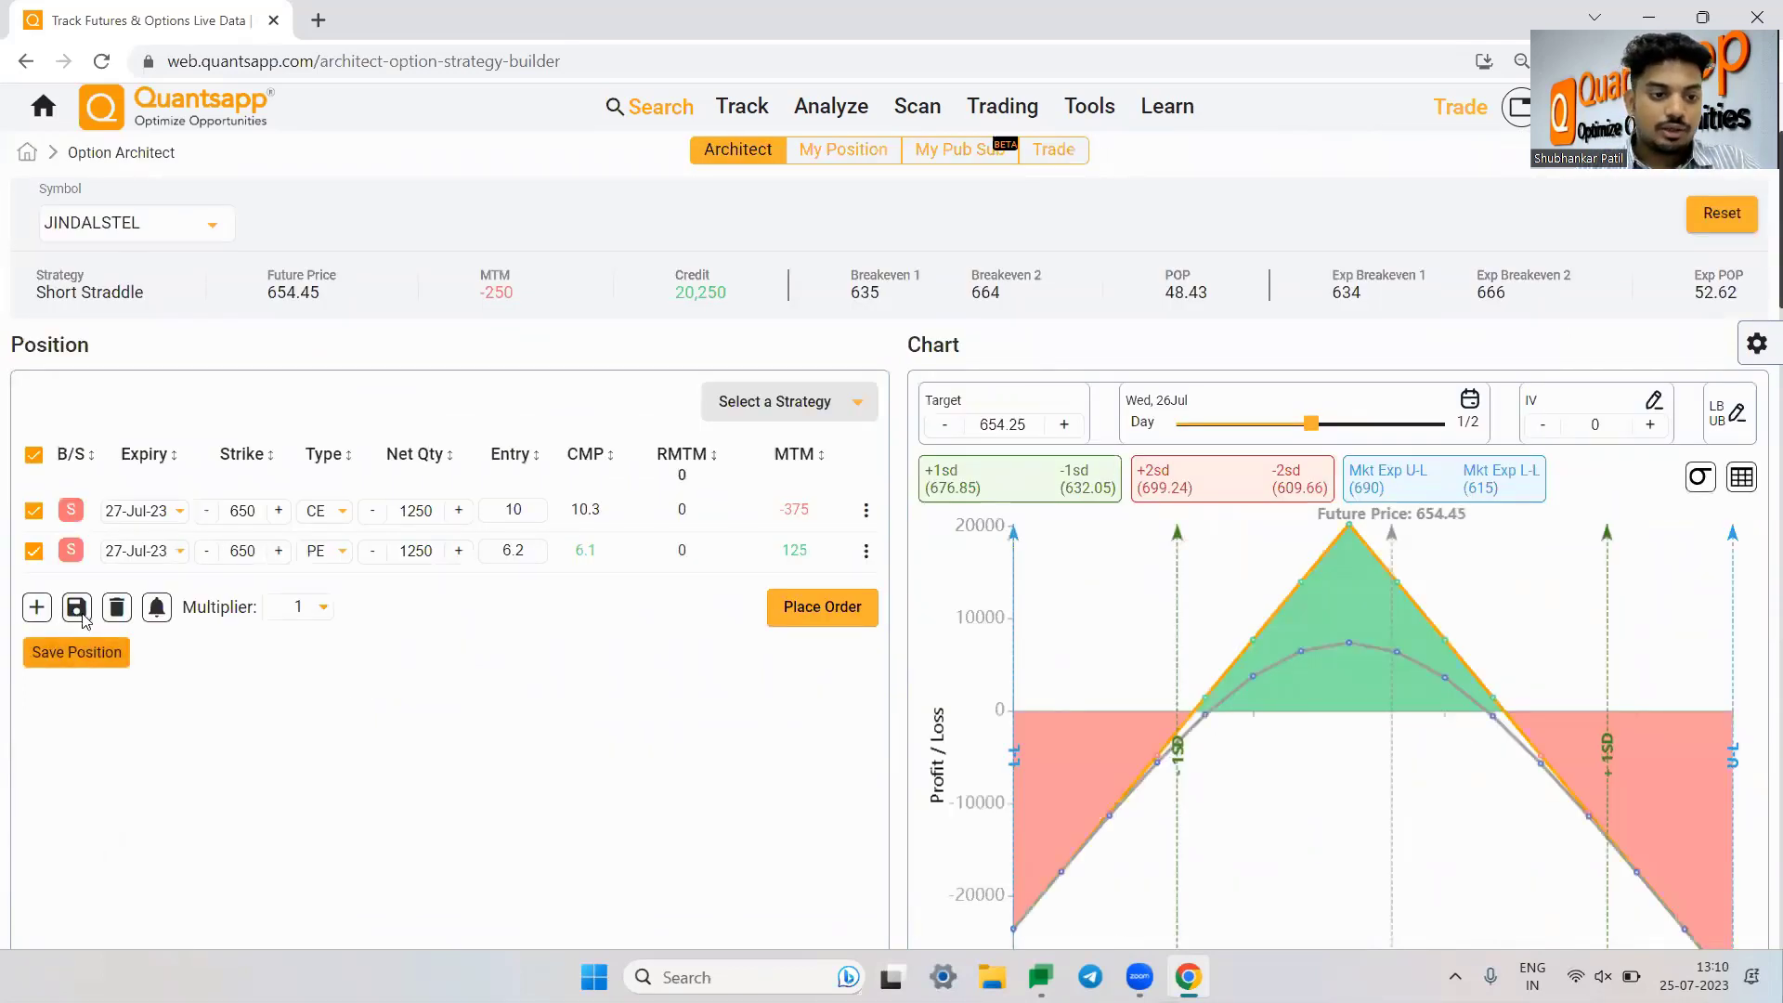
# Step: Save the JINDALSTEL 650 CE/650 PE short straddle to the Default book and chart it from My Position
pyautogui.click(78, 609)
pyautogui.click(838, 648)
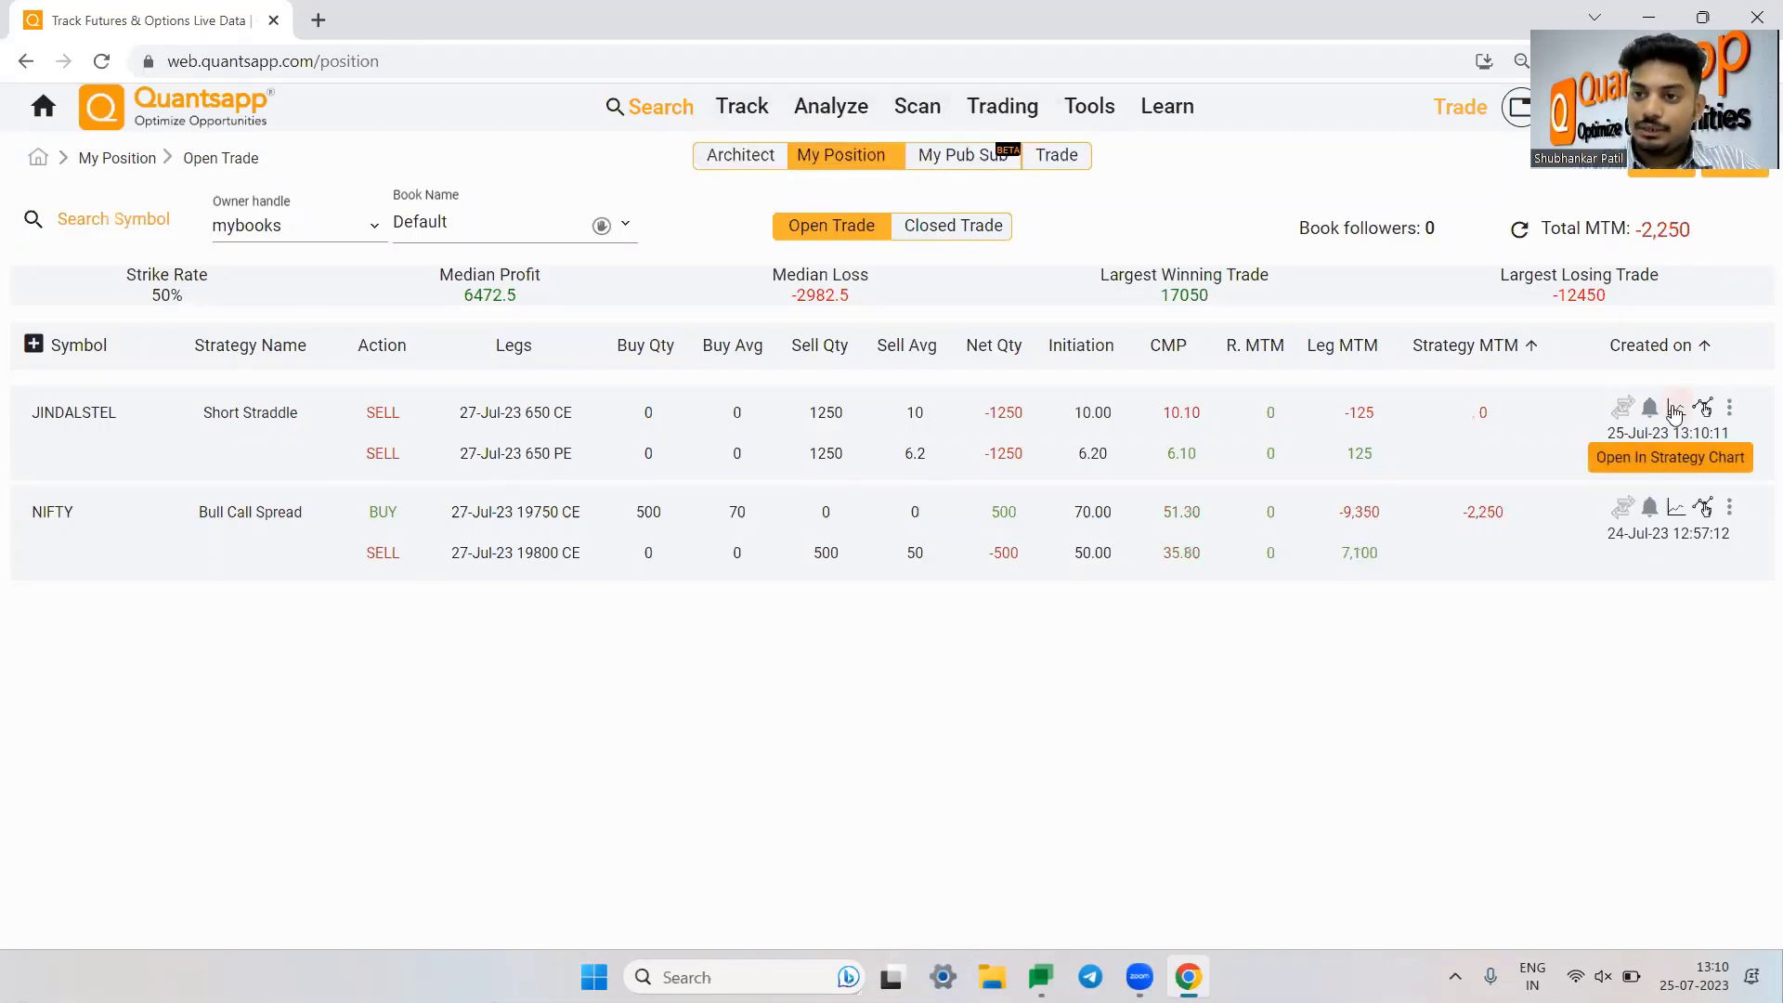
pyautogui.click(1674, 410)
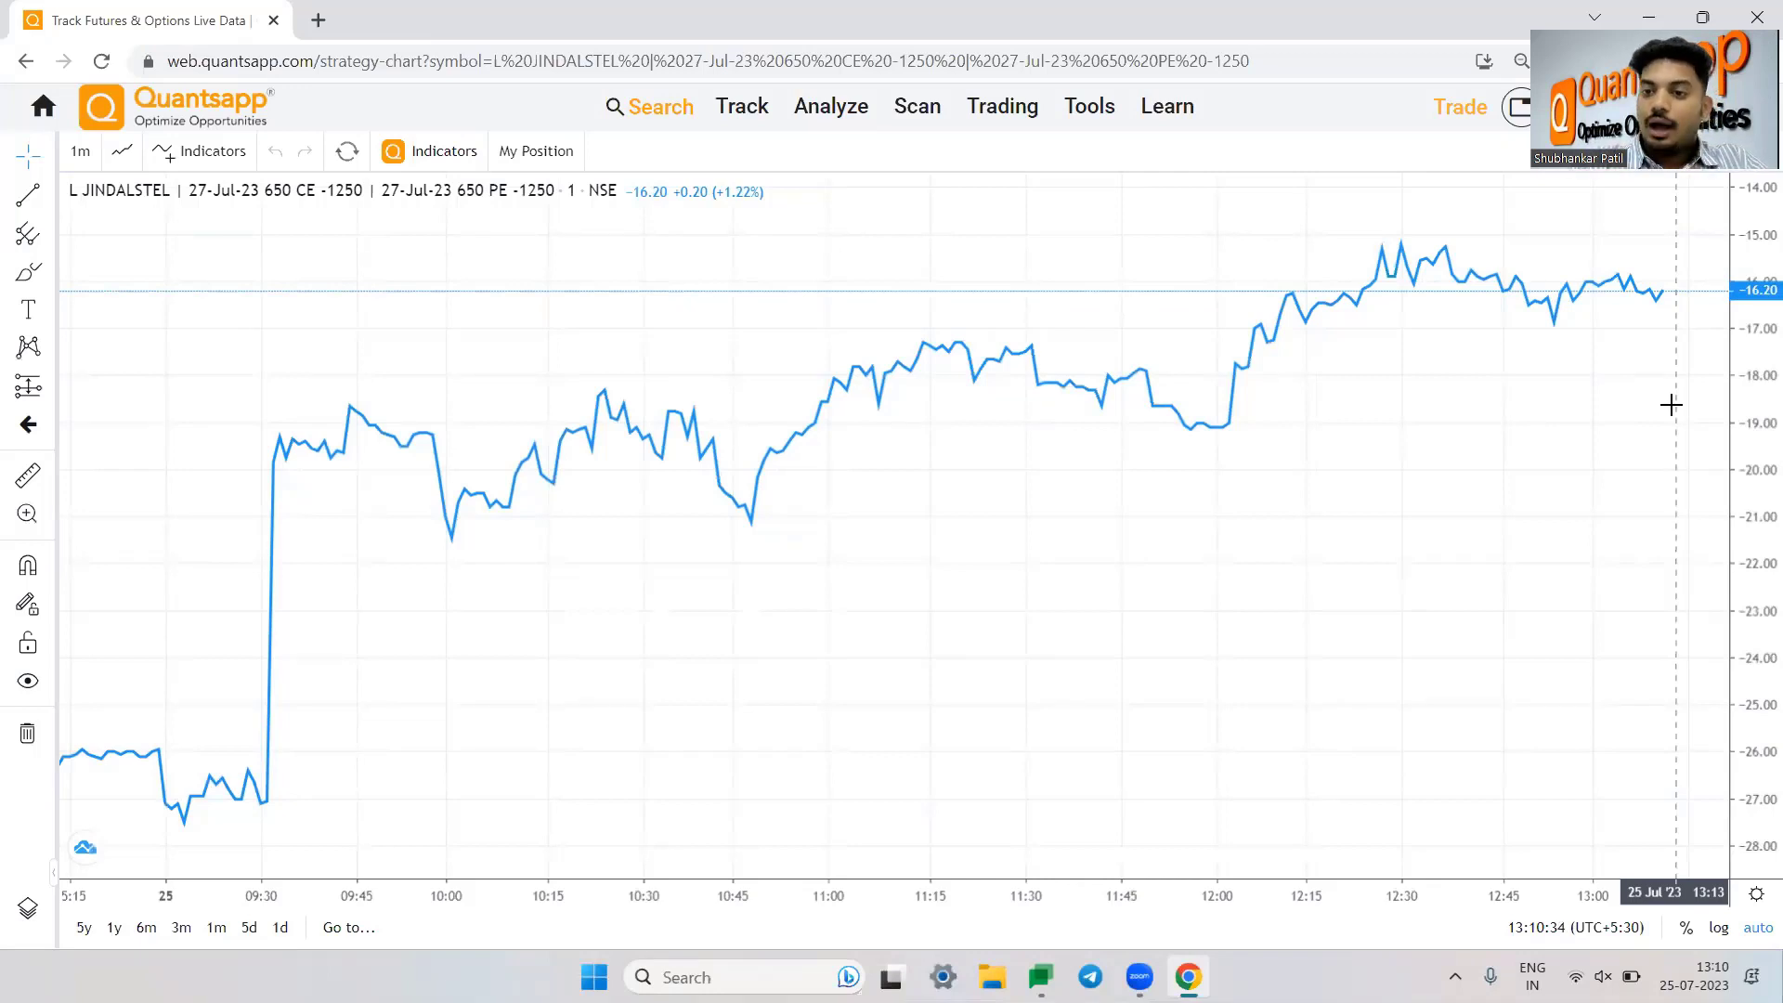
pyautogui.scroll(-6, 1314, 381)
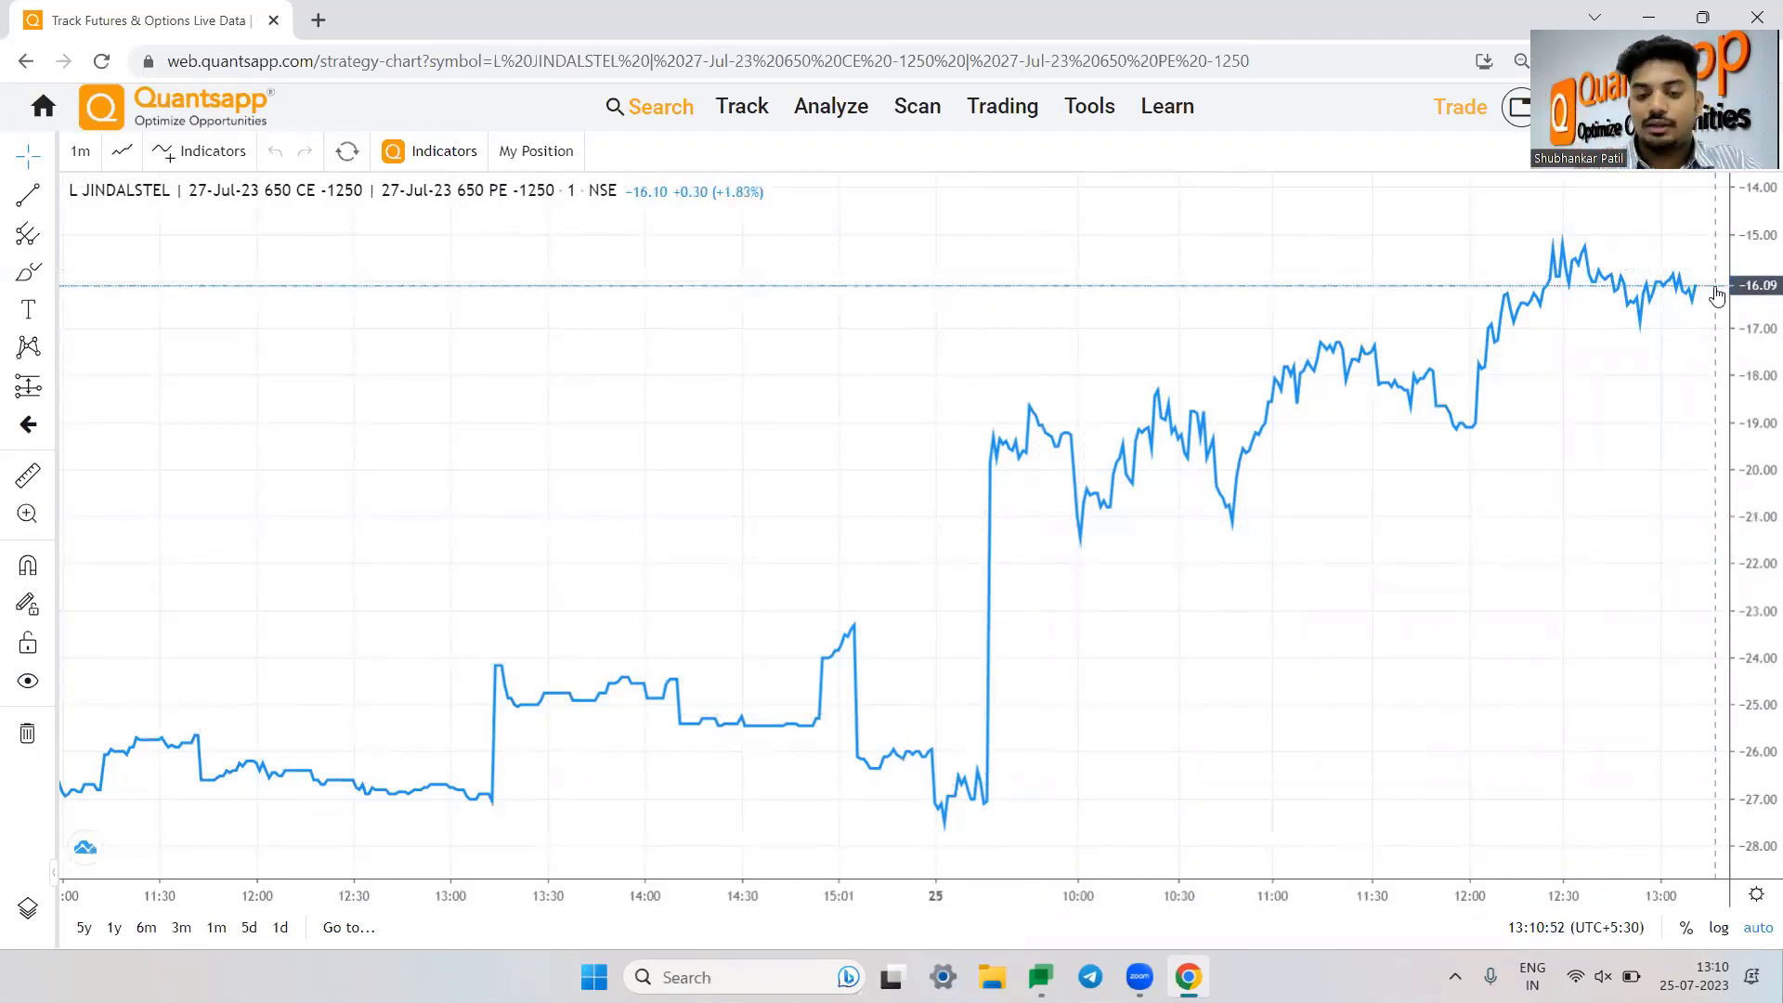
pyautogui.scroll(5, 1715, 295)
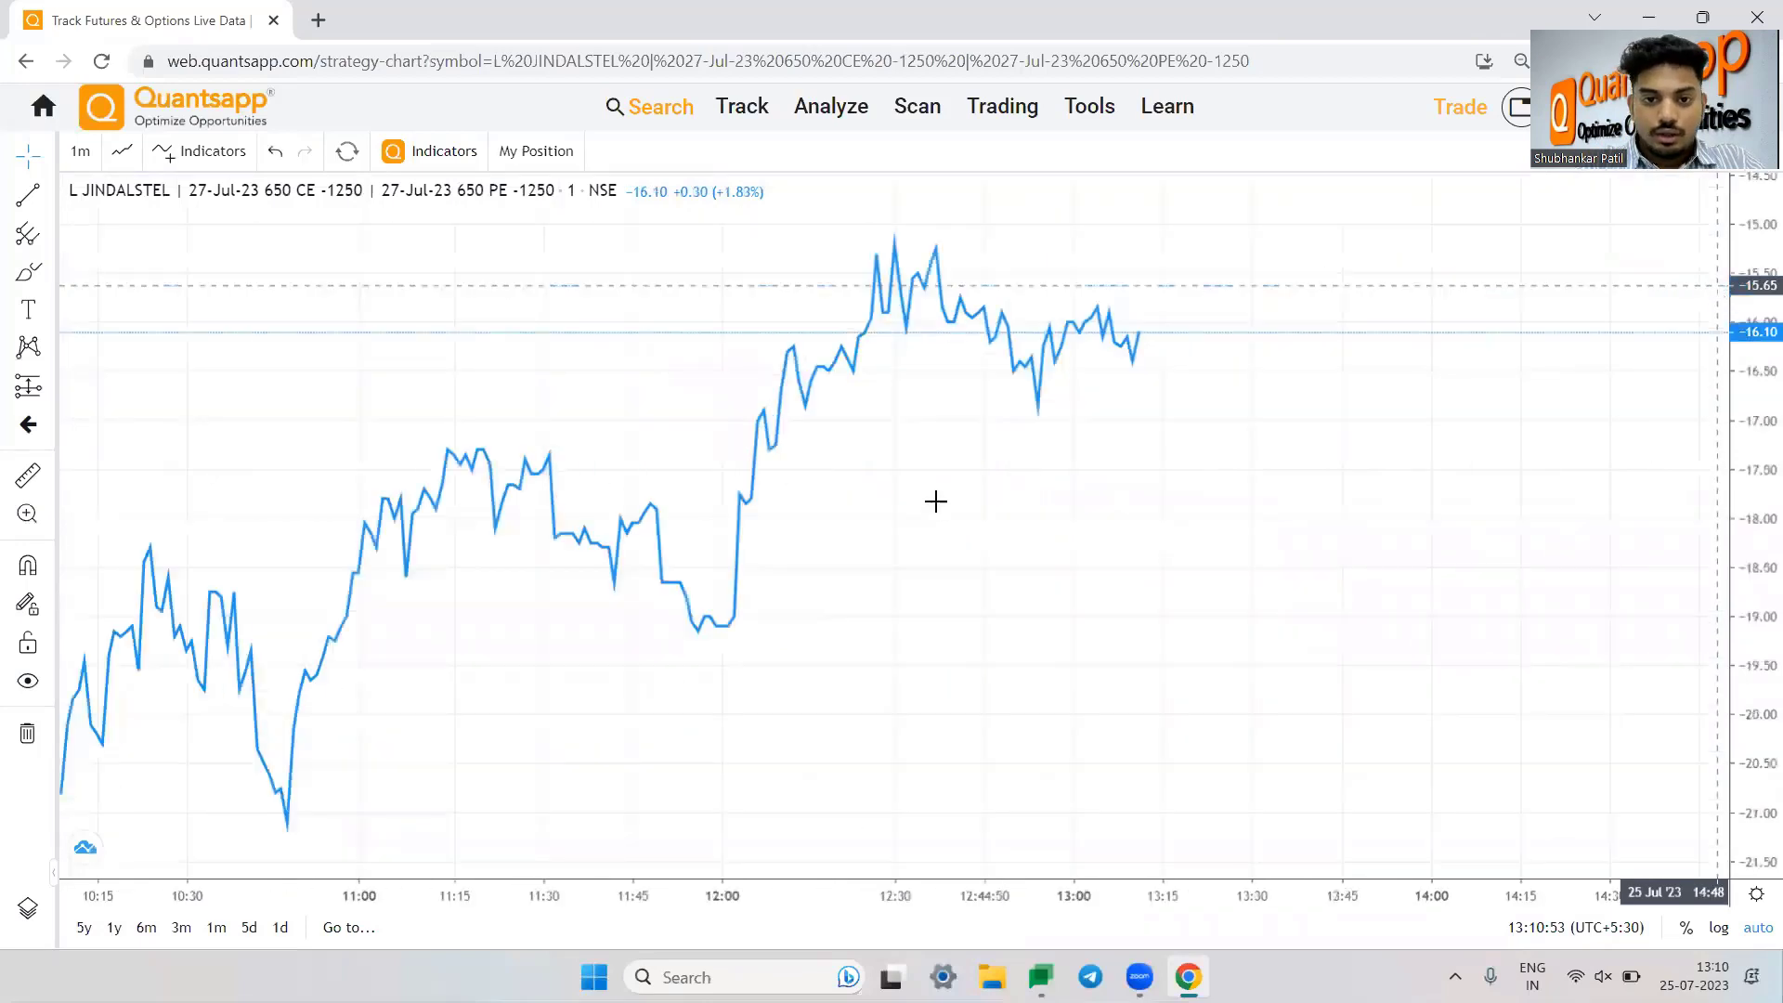
# Step: Add a Greeks-THETA indicator panel beneath the straddle chart
pyautogui.click(429, 158)
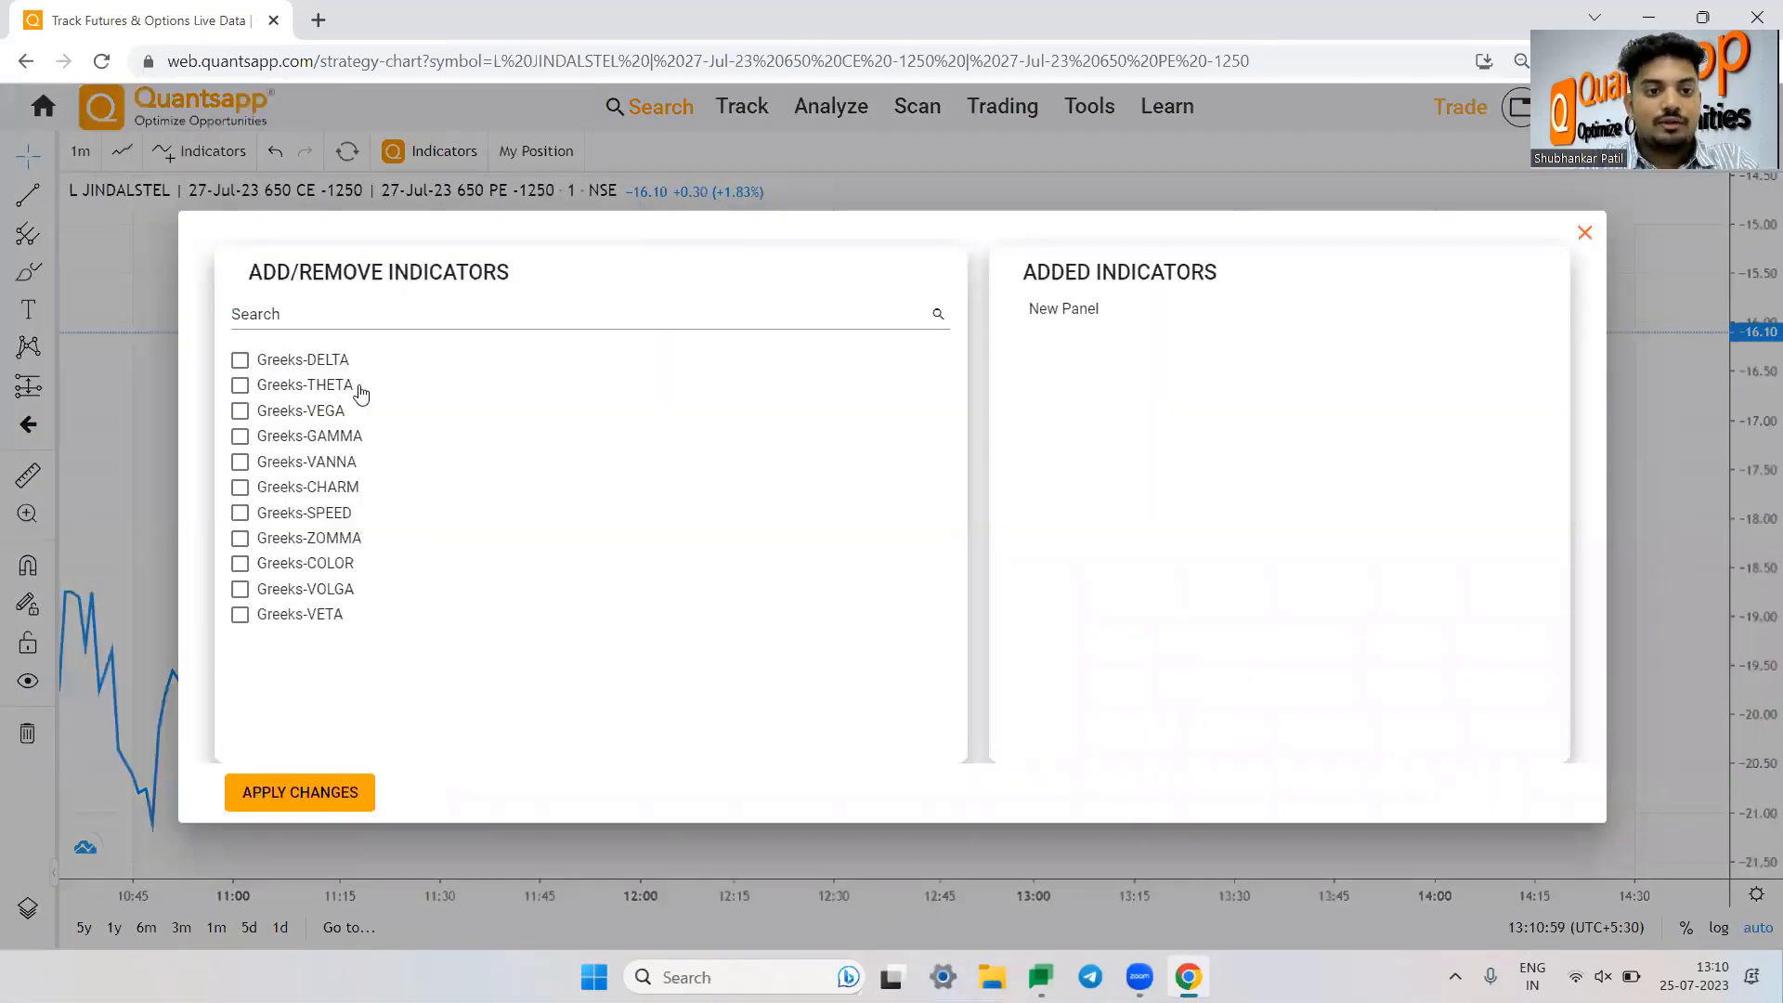
pyautogui.click(242, 387)
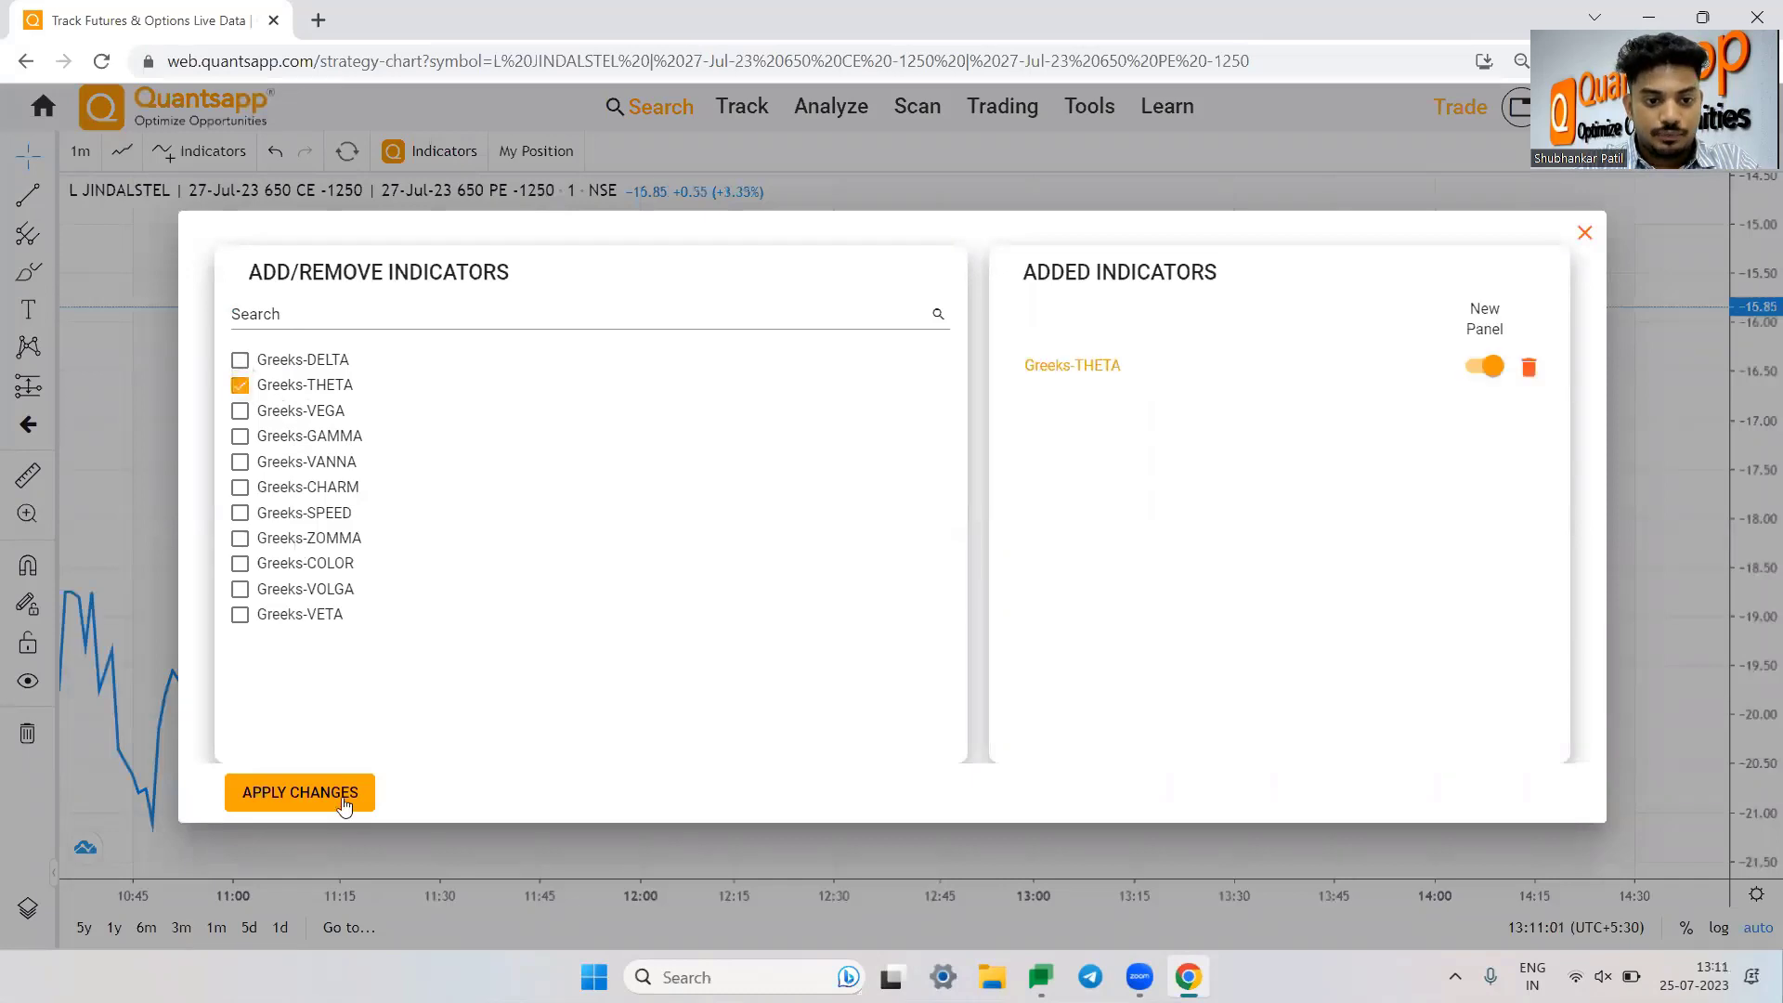
pyautogui.click(342, 797)
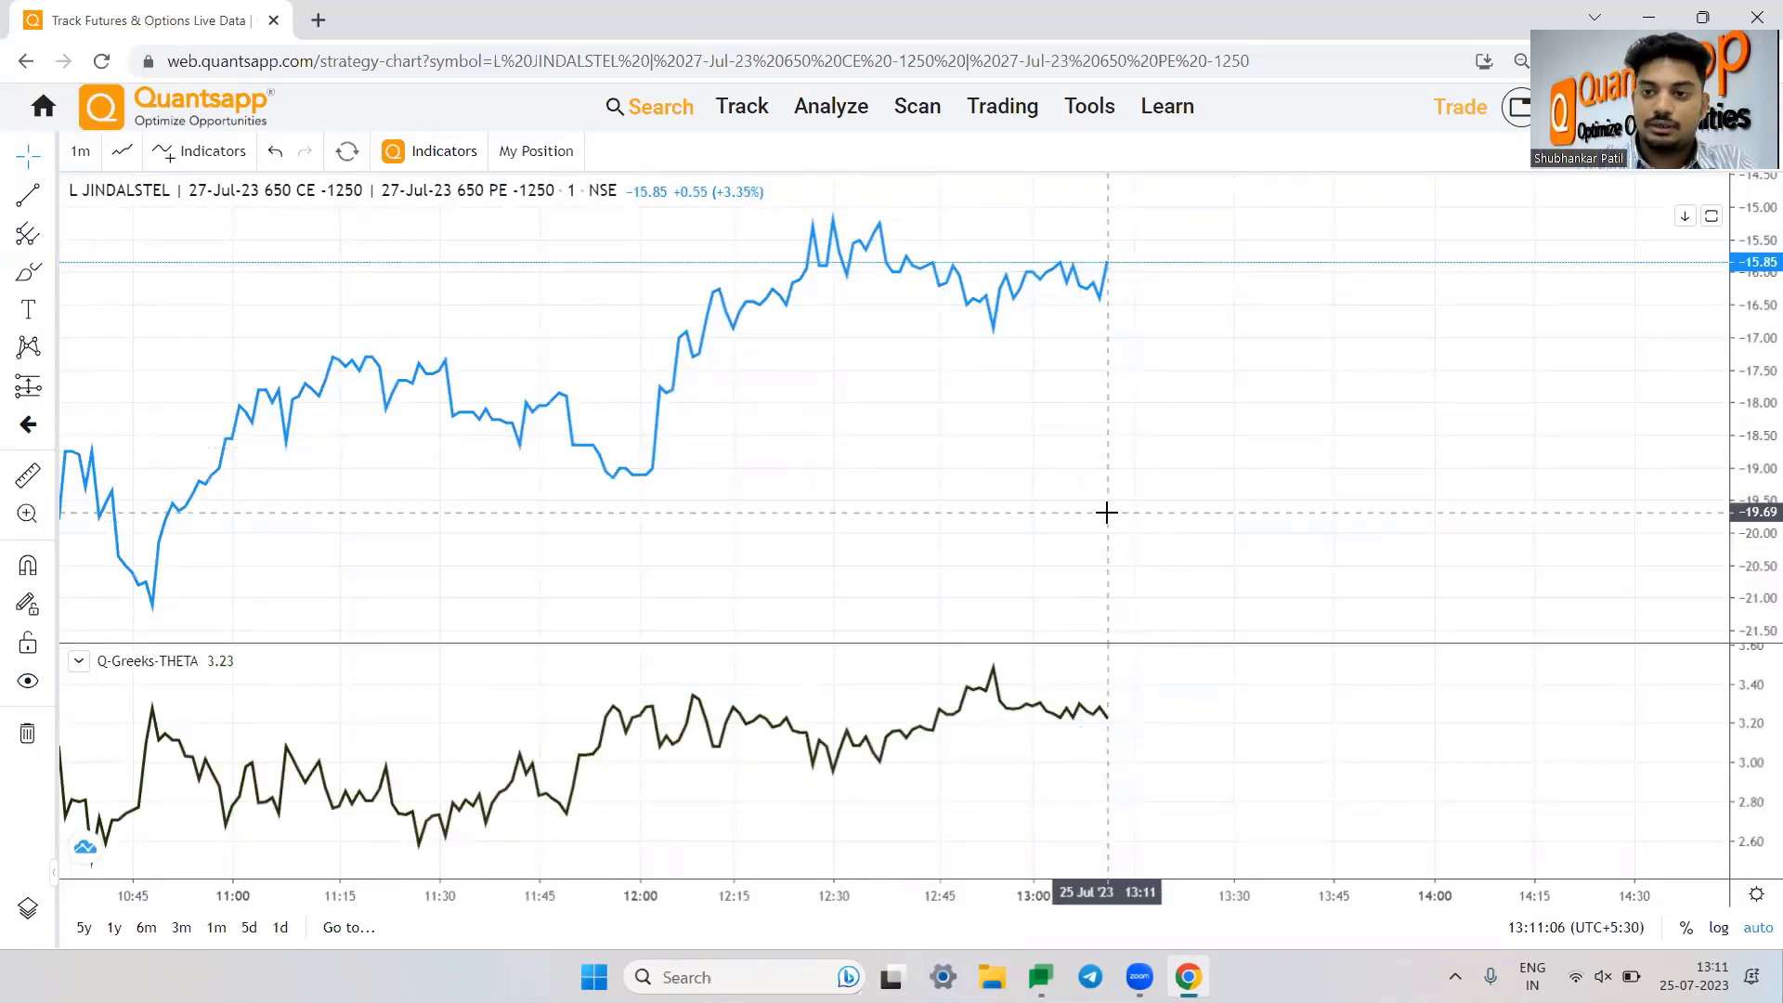
# Step: Add a Greeks-DELTA panel, zoom out to show both panes, then go back to the home dashboard
pyautogui.click(420, 157)
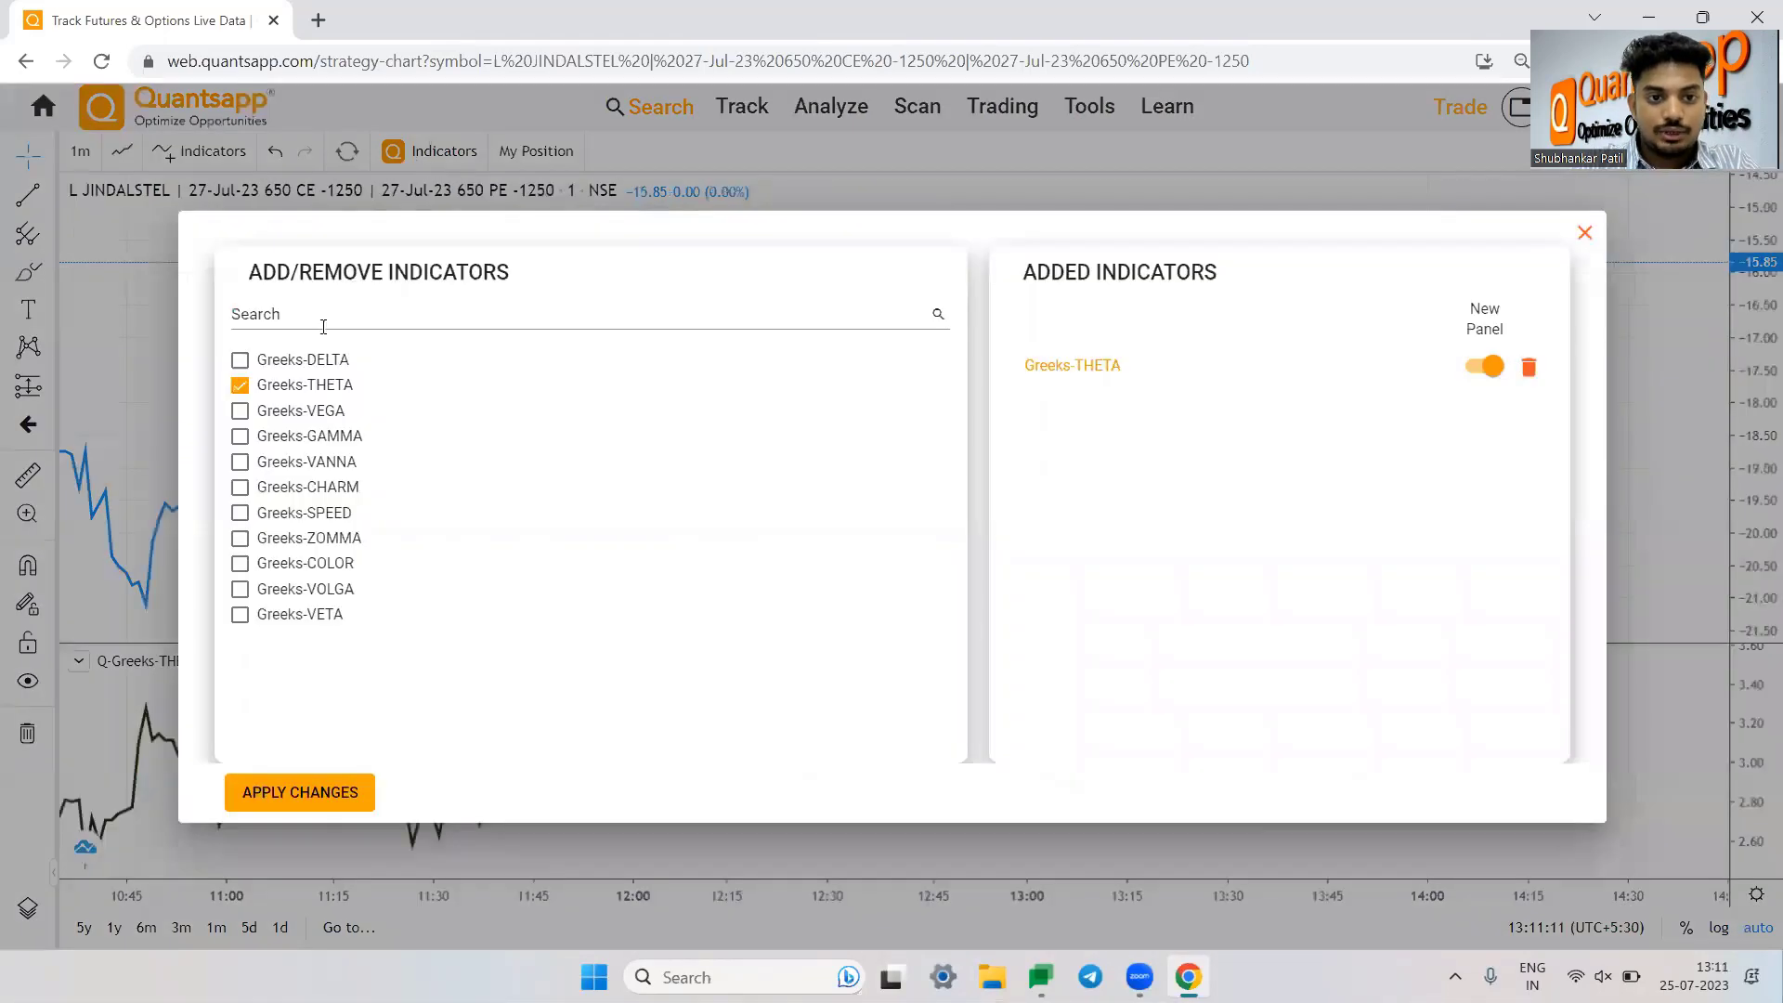
pyautogui.click(305, 362)
pyautogui.click(297, 792)
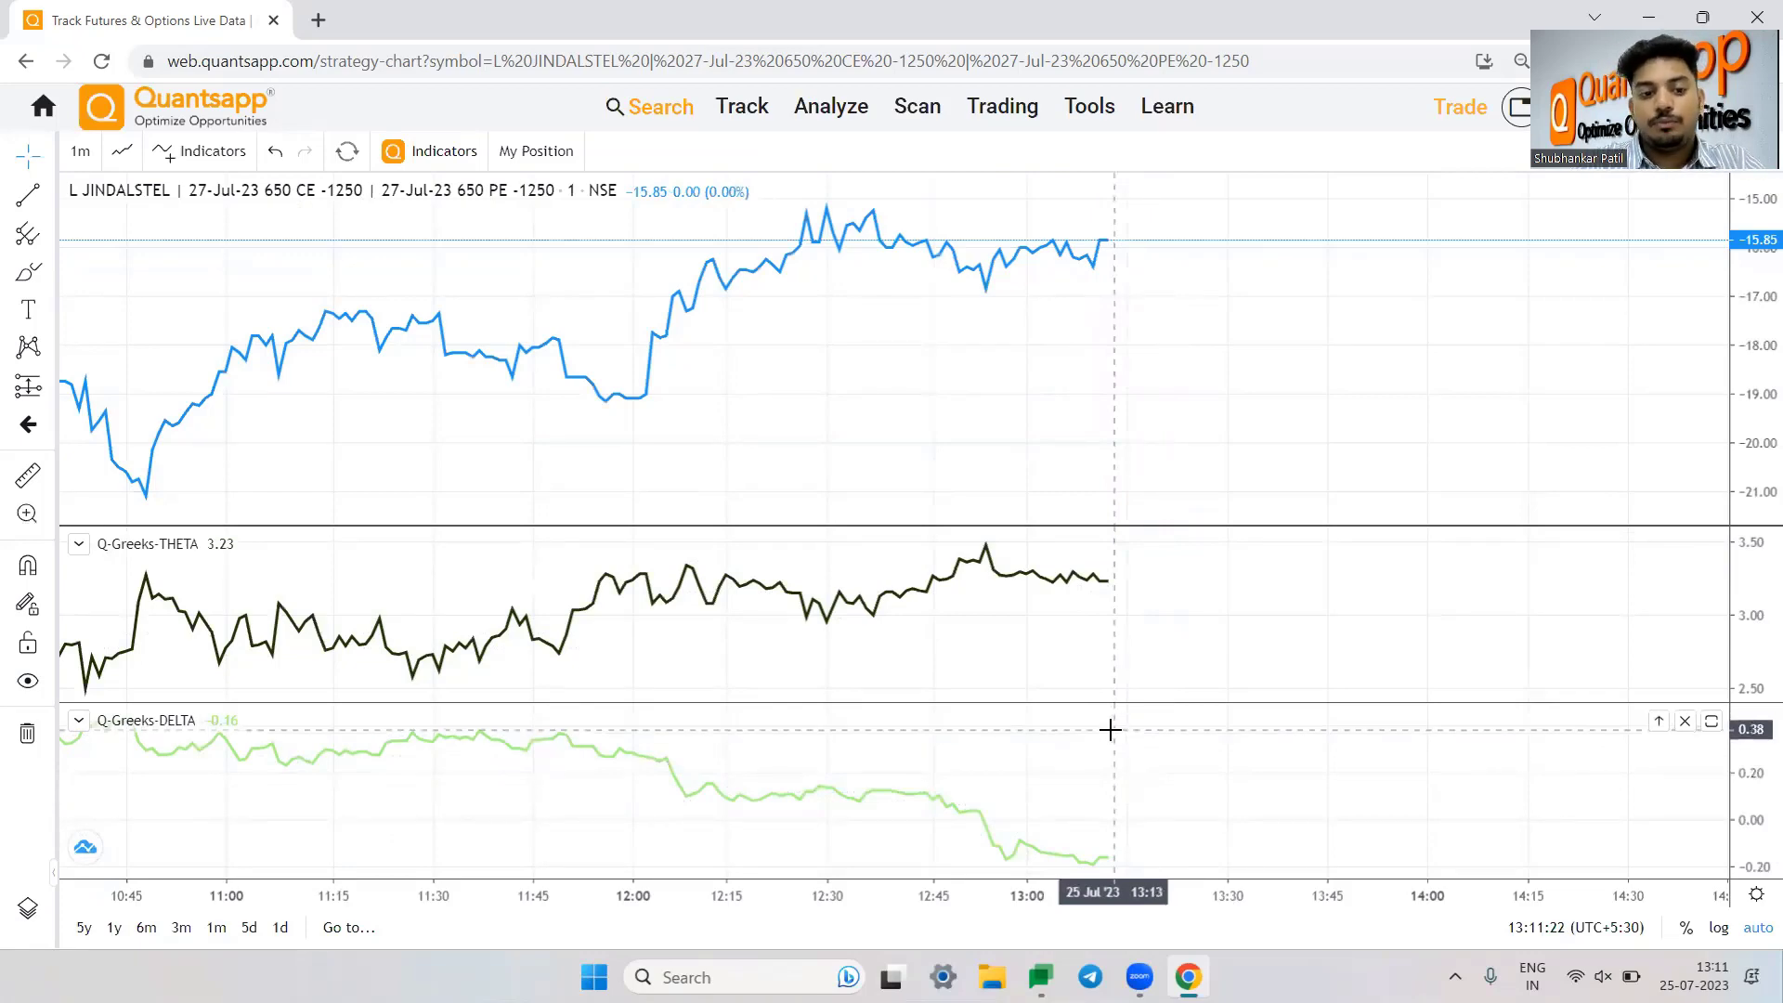
pyautogui.scroll(-5, 1110, 729)
pyautogui.scroll(-2, 1161, 808)
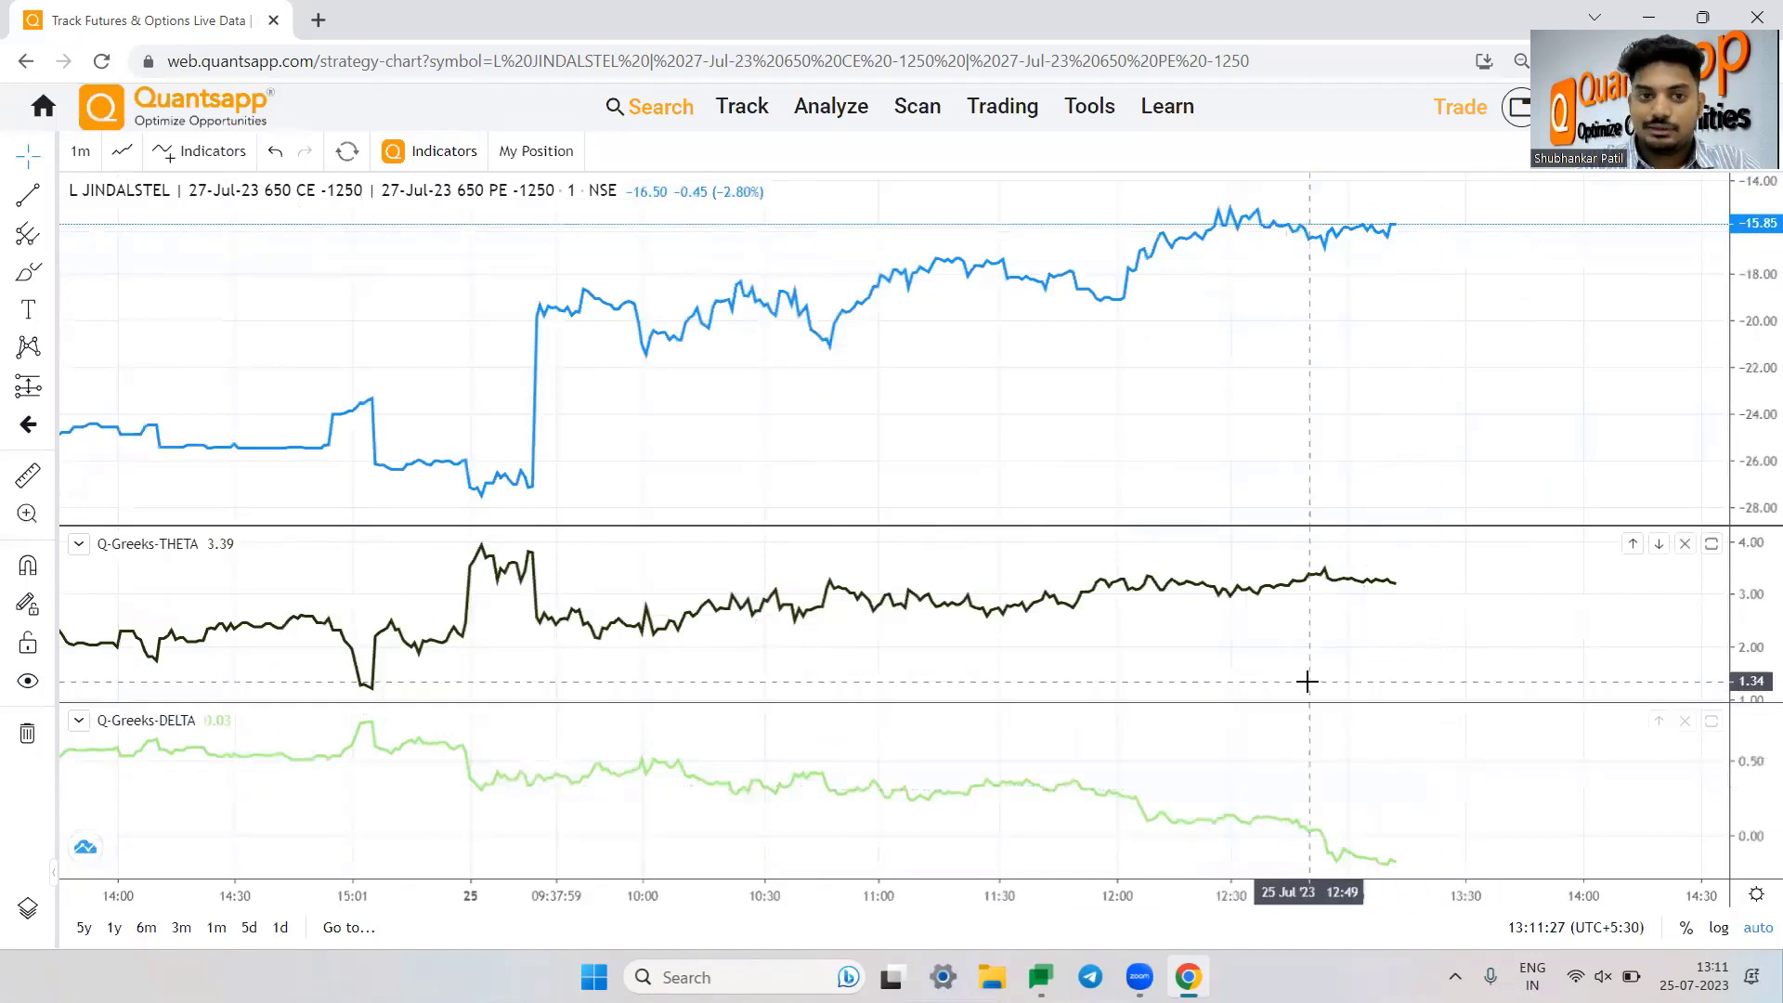
pyautogui.click(43, 109)
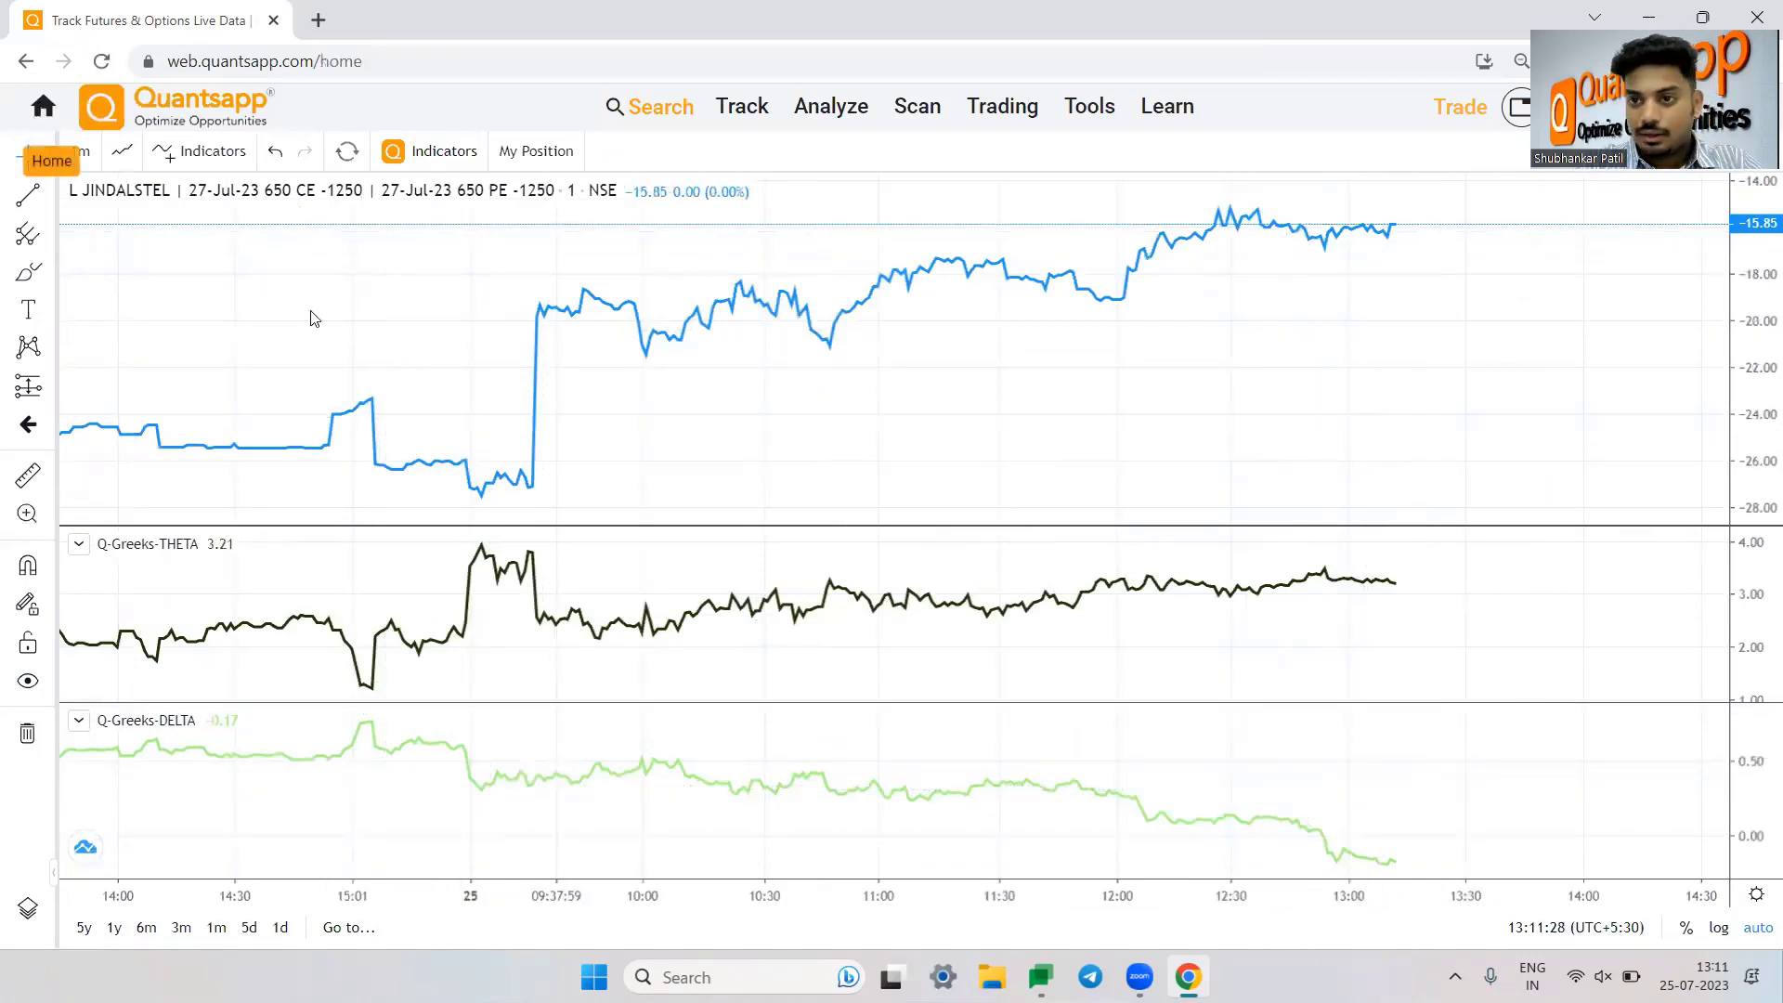